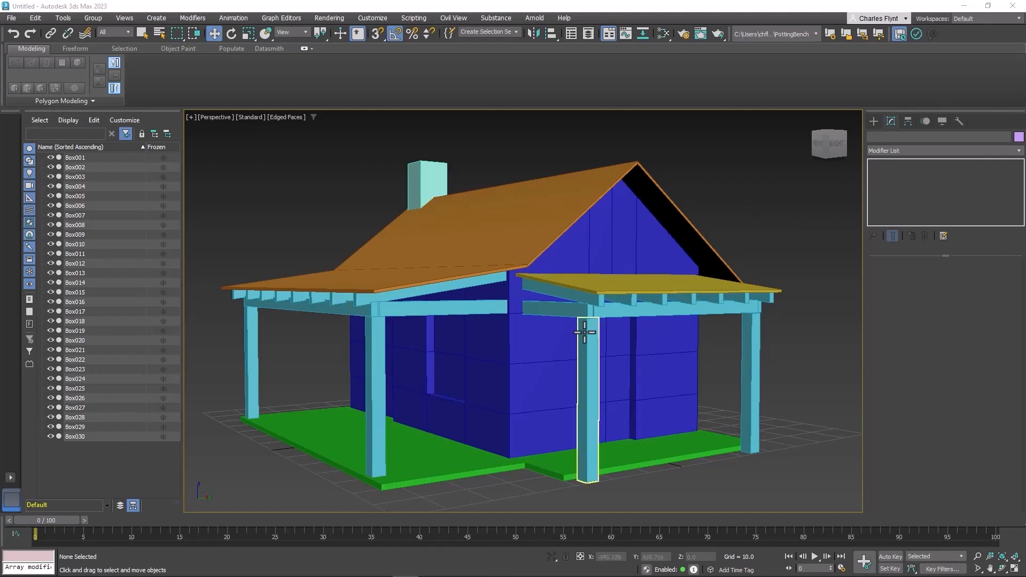
Select the house walls object and rename it House
left_click(556, 352)
middle_click_drag(652, 352, 679, 331, "alt")
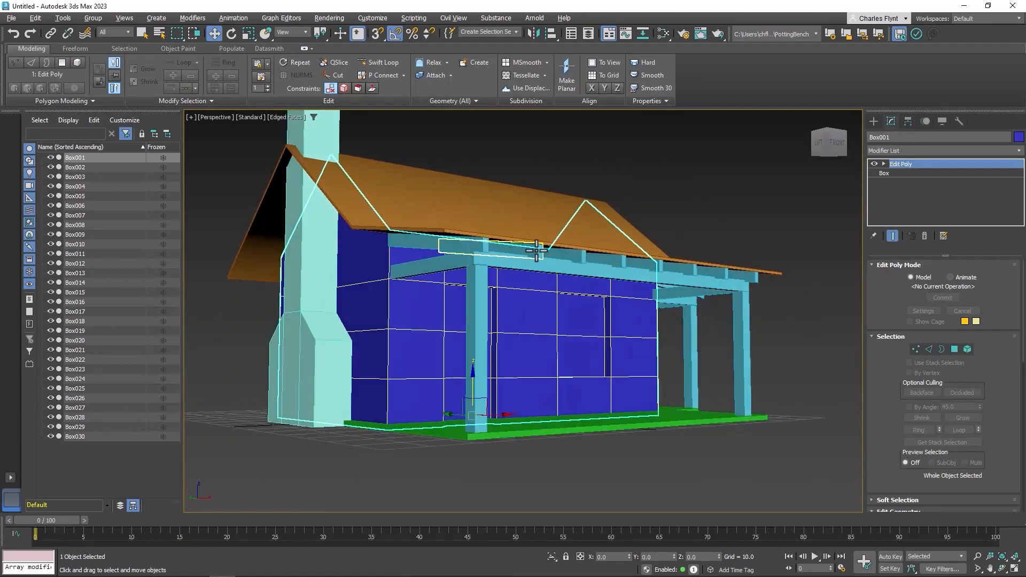
mouse_move(630, 302)
middle_mouse_down("alt")
mouse_move(682, 293)
mouse_move(480, 304)
mouse_move(635, 307)
mouse_move(623, 310)
middle_mouse_up("alt")
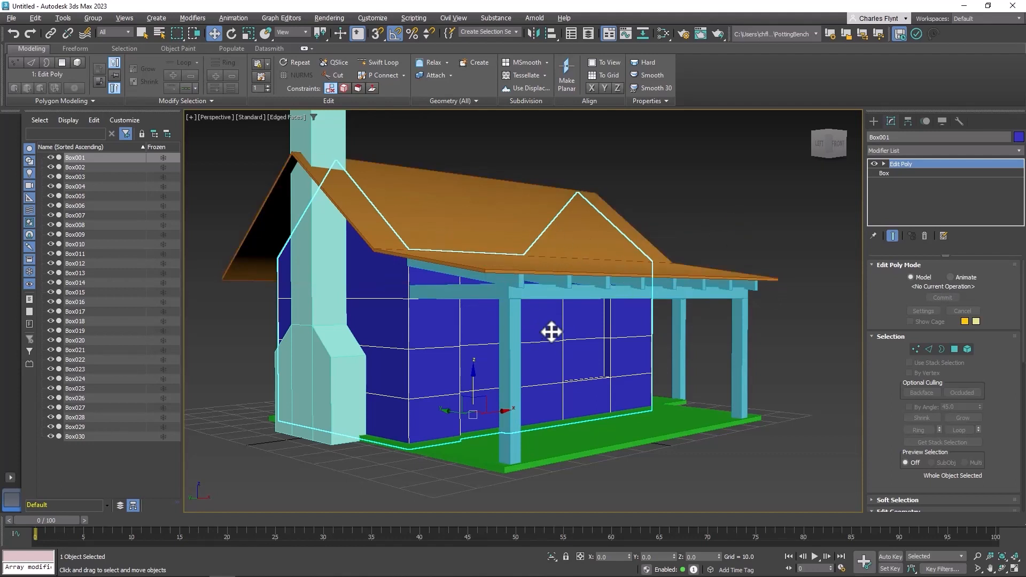
middle_click_drag(550, 332, 587, 345)
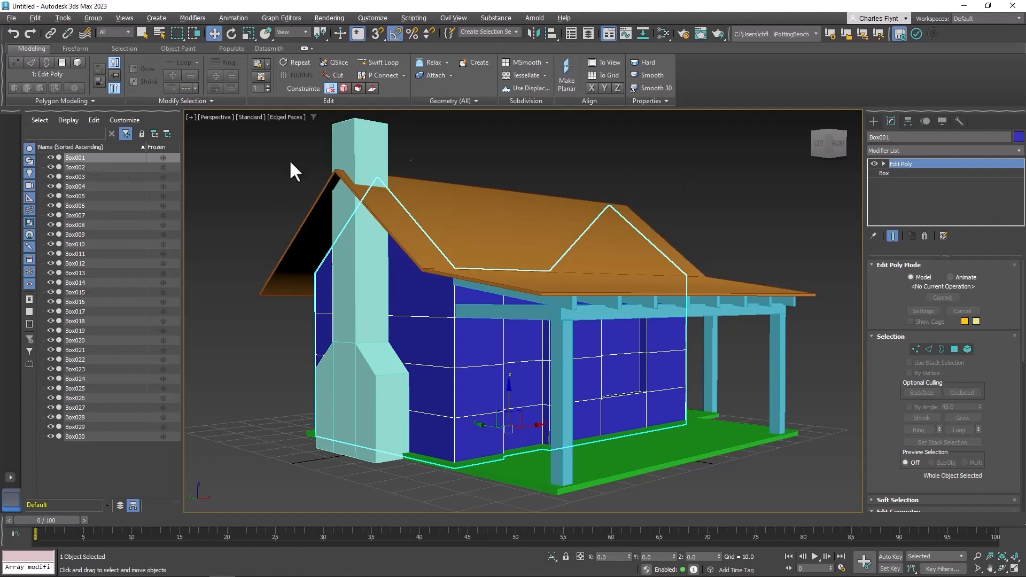
left_click(906, 138)
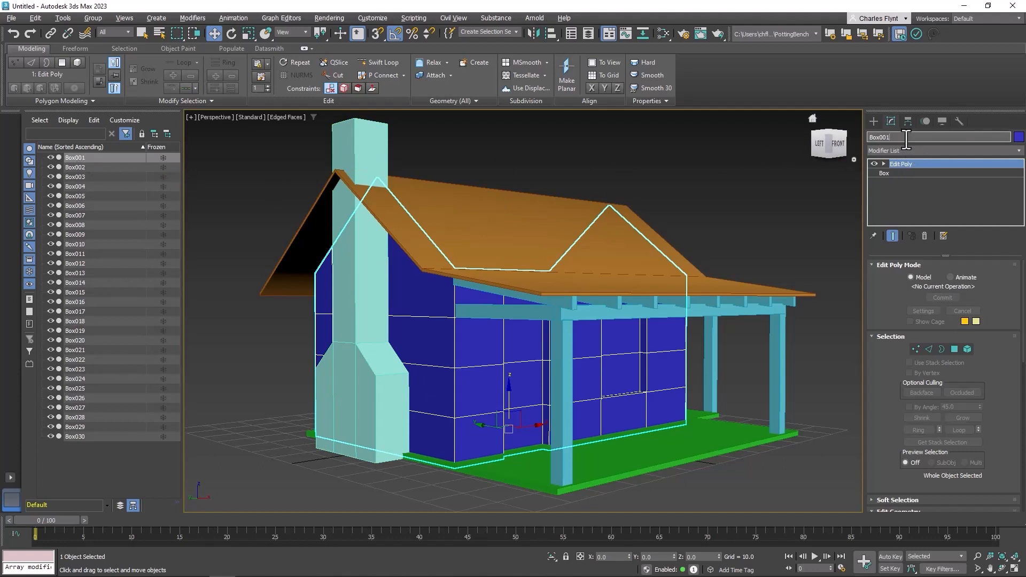
type("House")
key("Return")
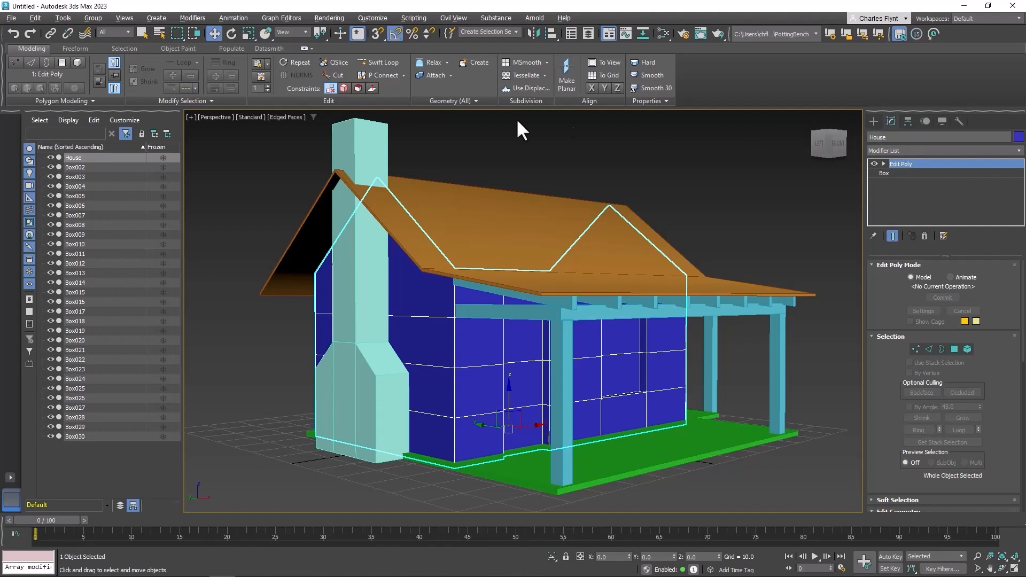
Select the roof object and rename it Roof01
left_click(111, 167)
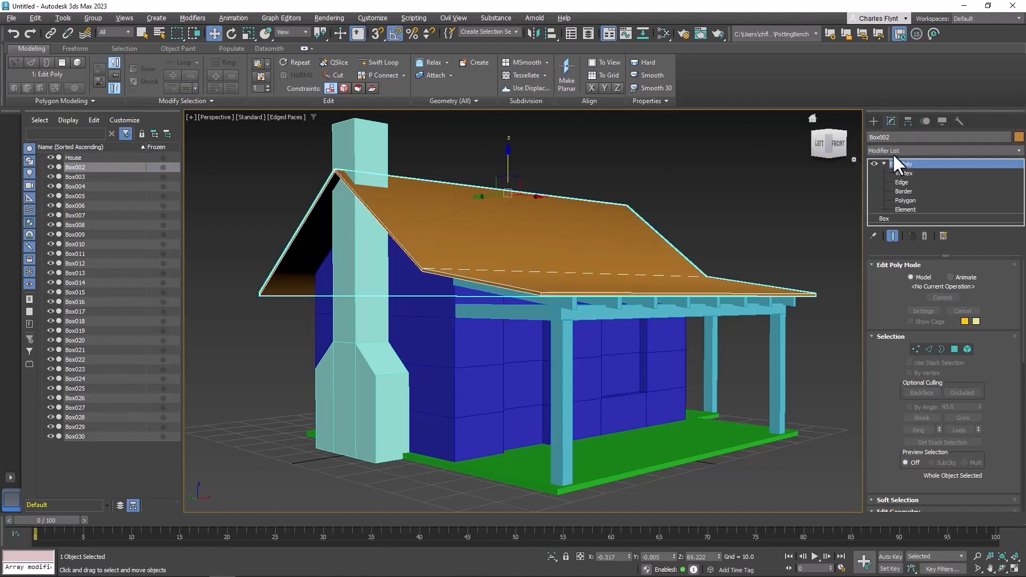
left_click_drag(902, 140, 762, 138)
type("Roof01")
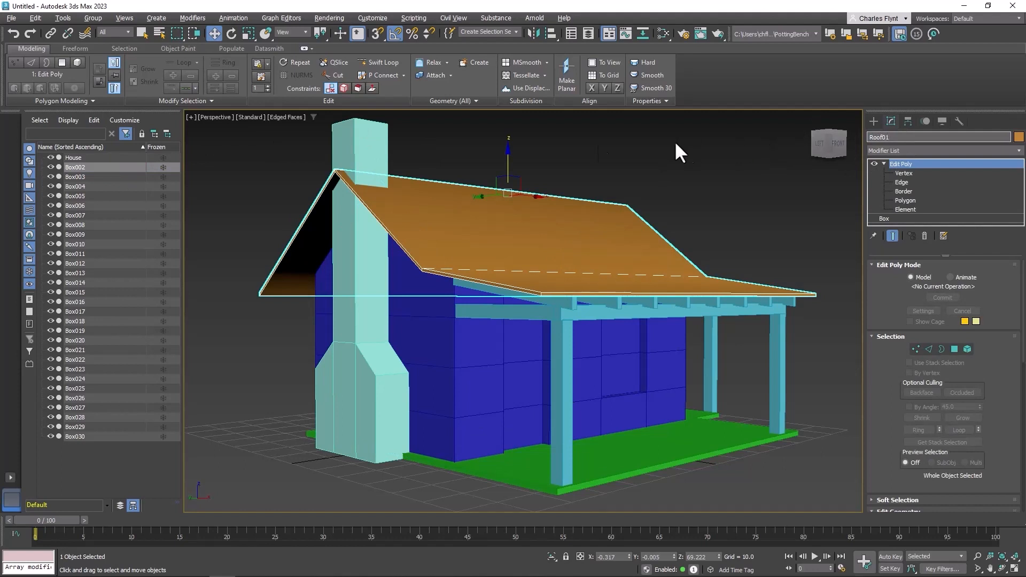
Select the chimney object and rename it Chimney
left_click(75, 177)
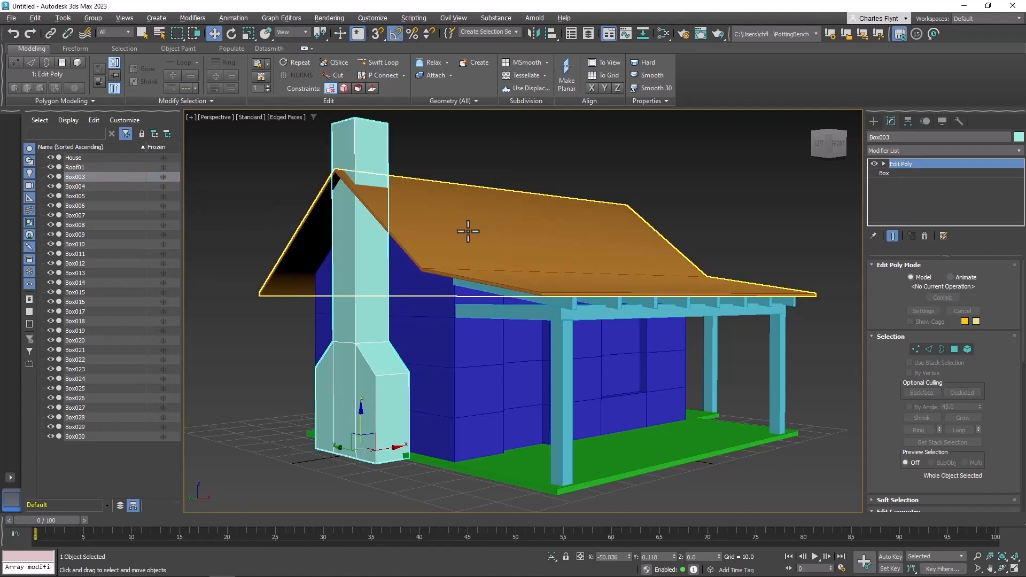
double_click(893, 137)
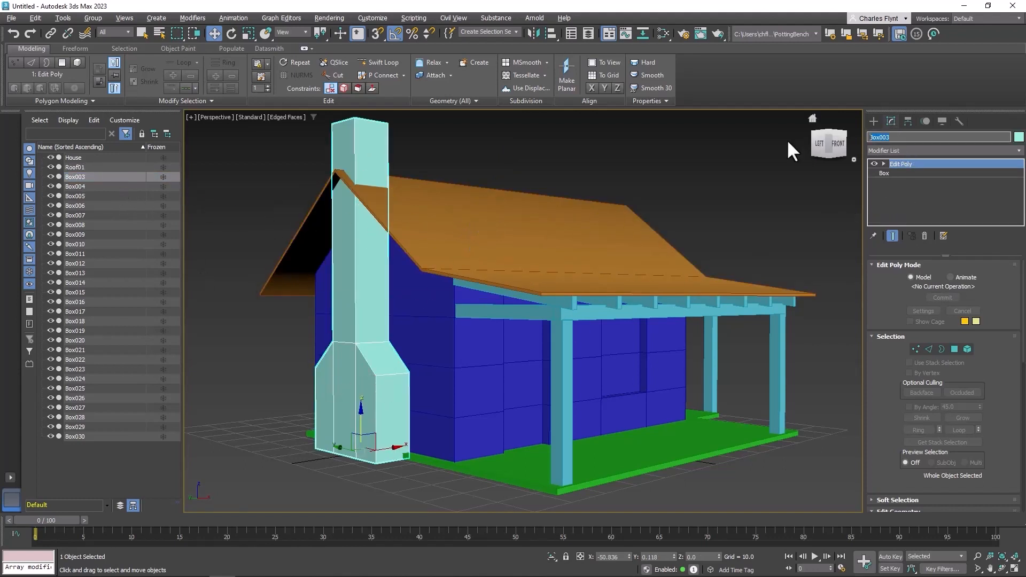
type("Chimney")
key("Return")
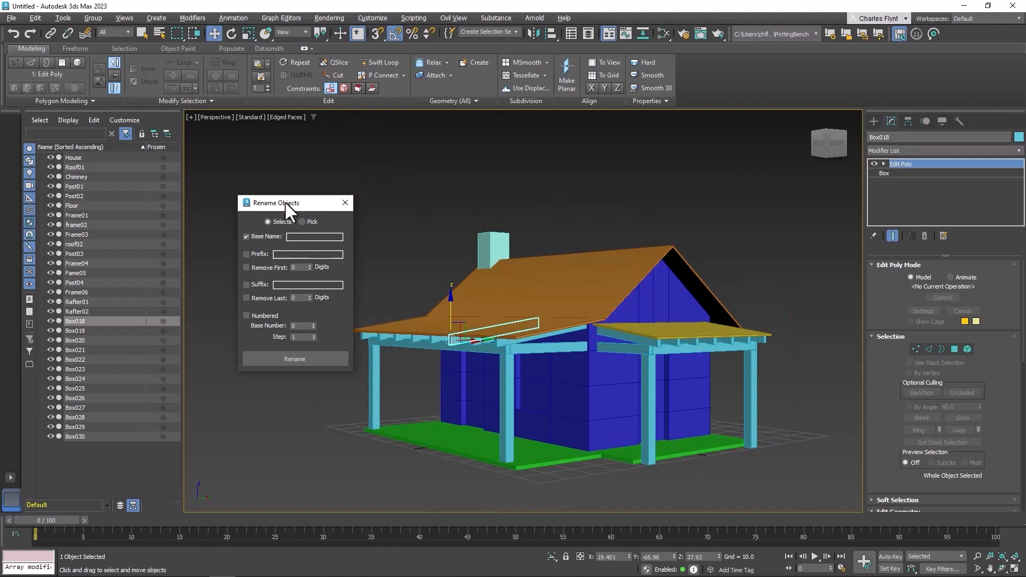
Batch-rename Box018 through Box030 with Rename Objects to base name Rafter, numbered starting at 3
left_click(343, 202)
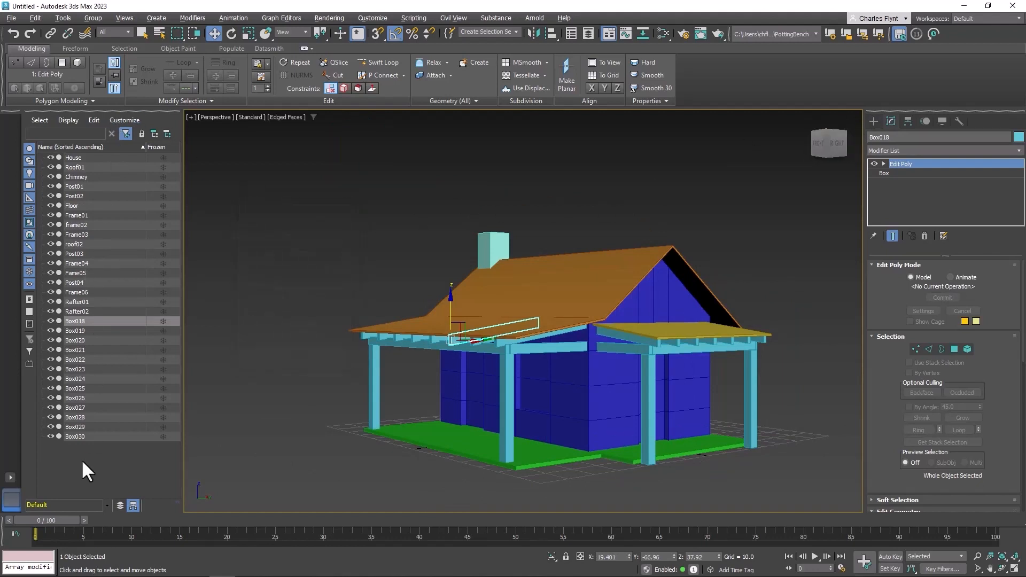
left_click(60, 18)
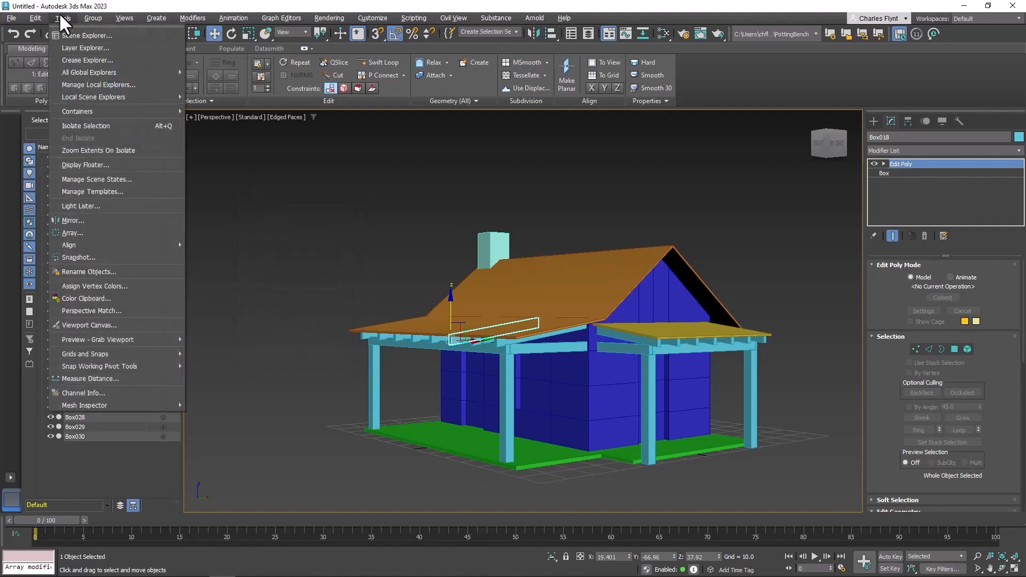
left_click(115, 271)
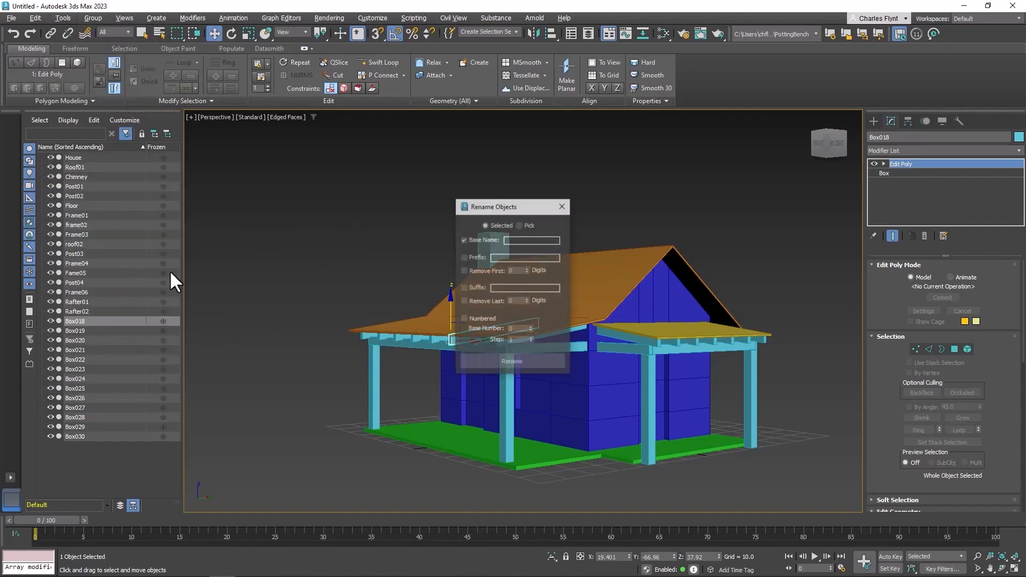
left_click_drag(491, 211, 291, 213)
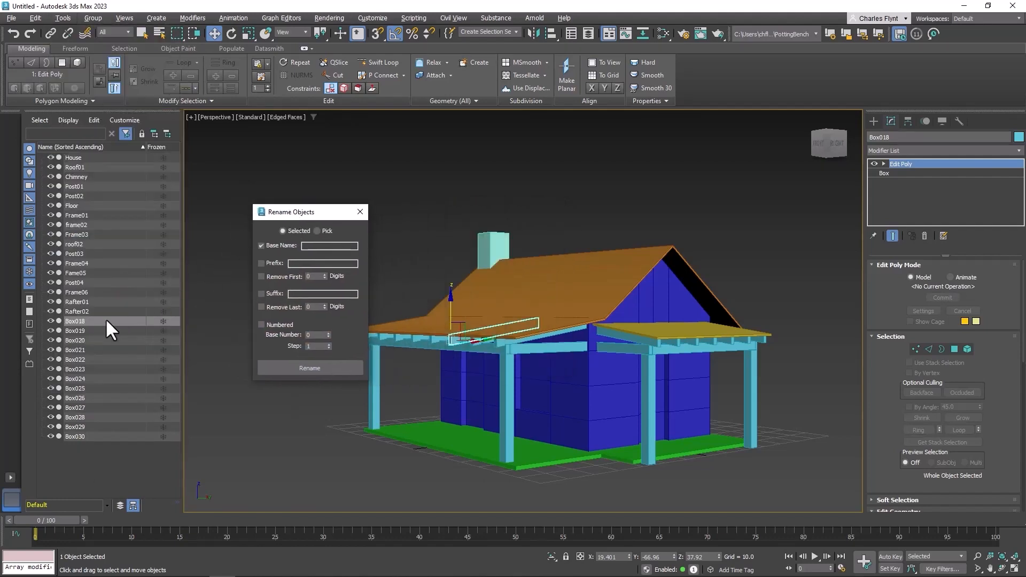
left_click(78, 322)
left_click(75, 331, "ctrl")
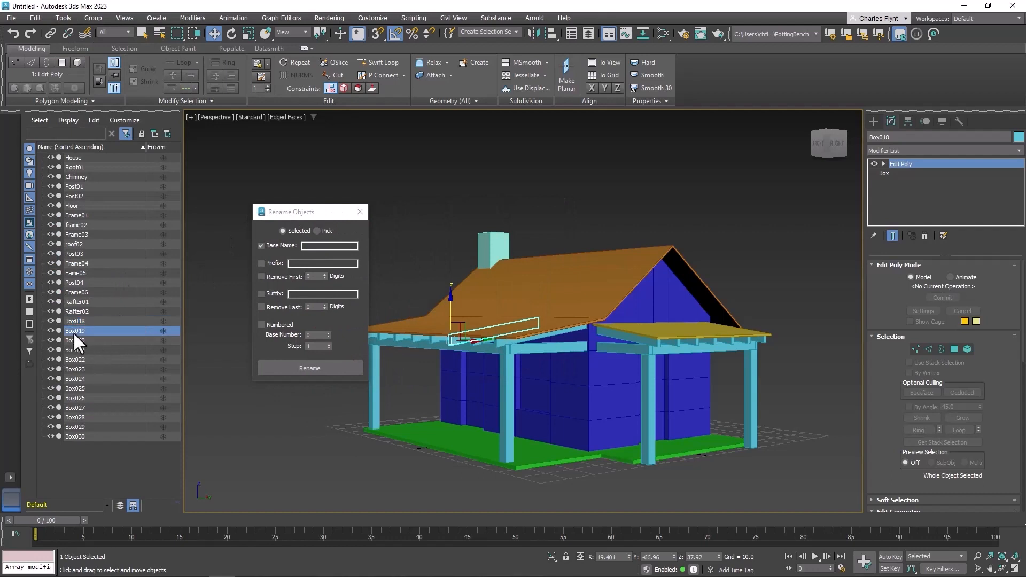
left_click_drag(76, 336, 80, 437, "ctrl")
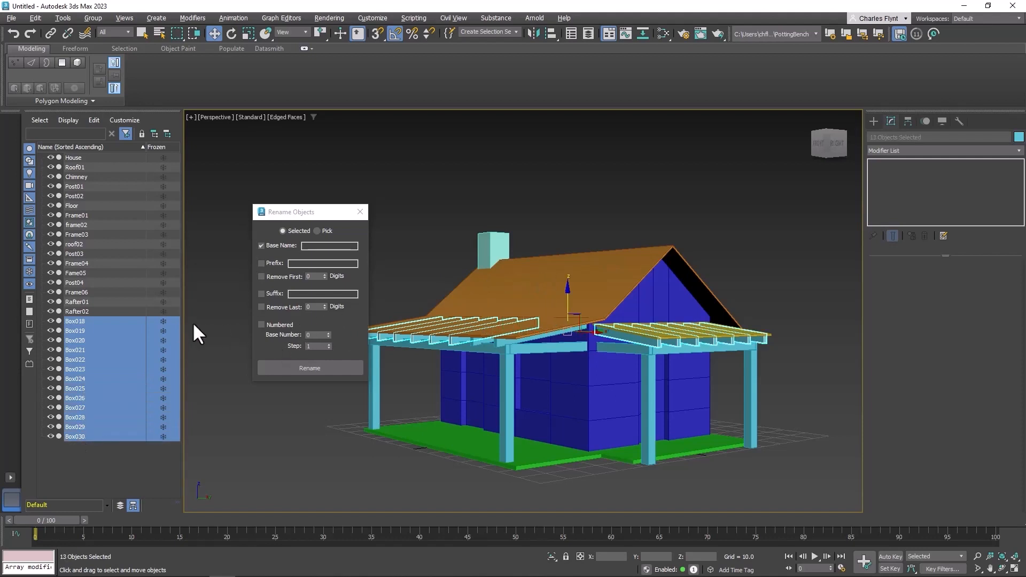
left_click(313, 247)
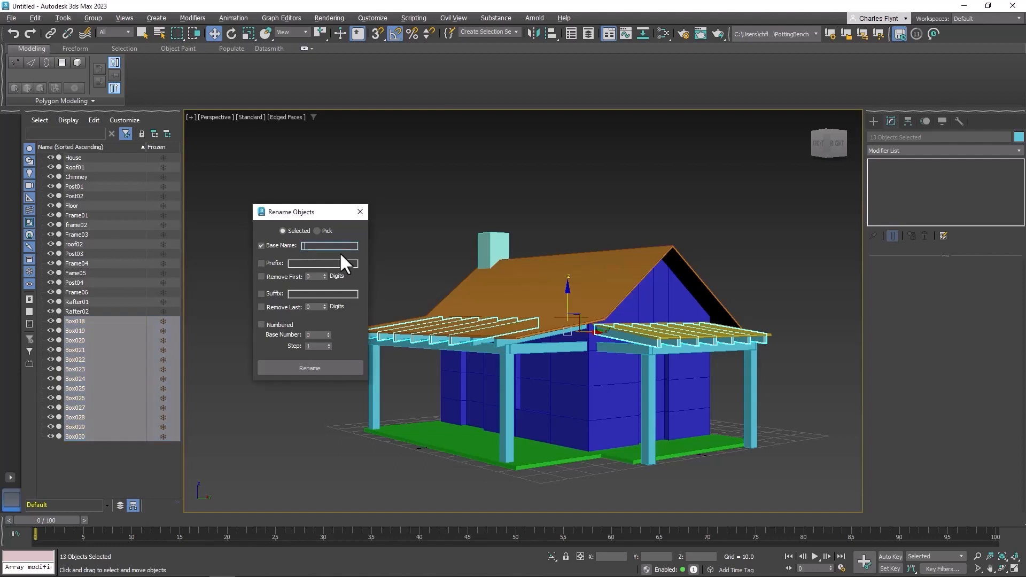
type("Rafter")
left_click(326, 335)
type("03")
left_click(319, 369)
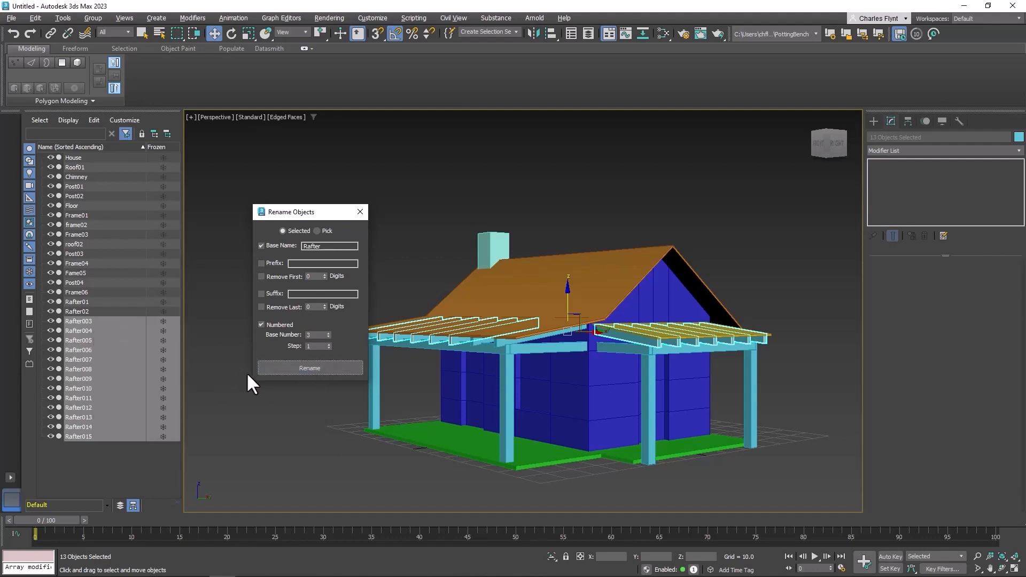
left_click(360, 211)
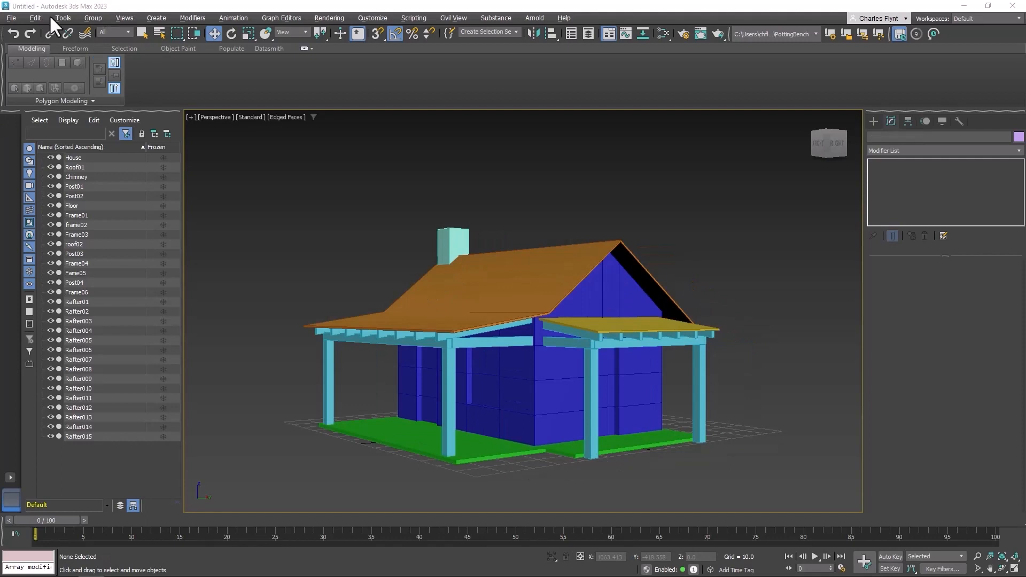
Create a default project in a new folder named House inside Documents
left_click(10, 21)
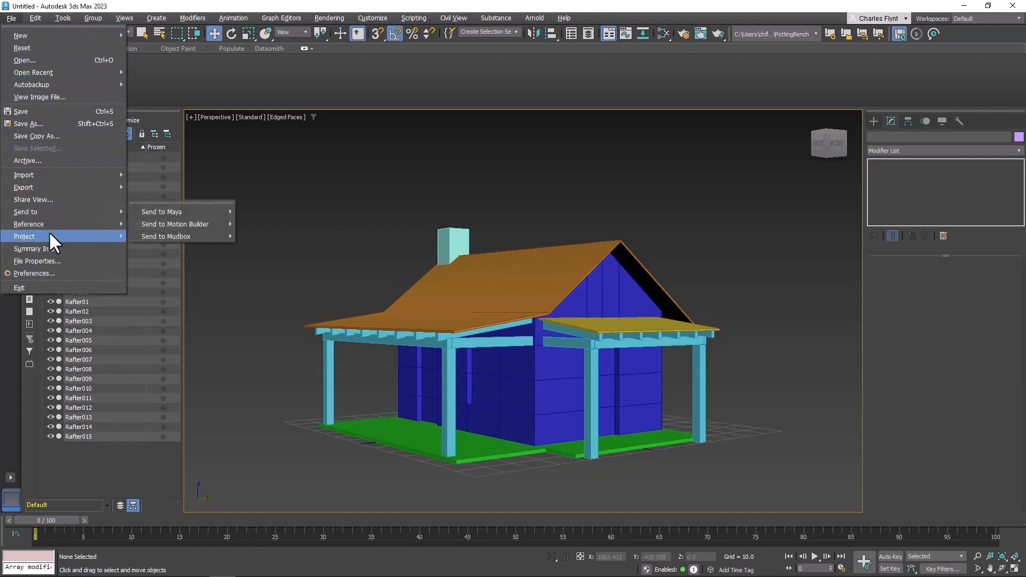
mouse_move(51, 235)
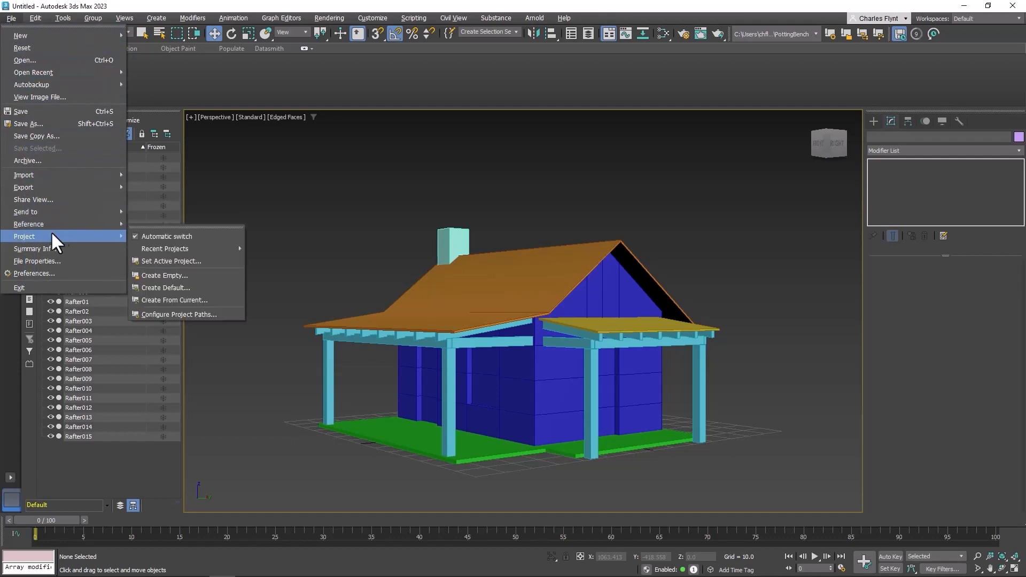
left_click(208, 289)
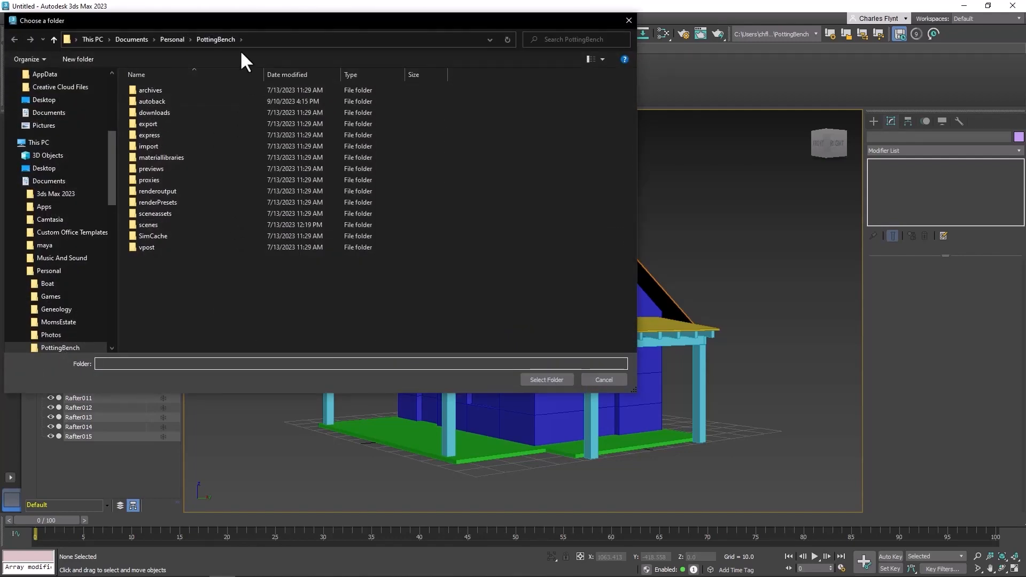
left_click(131, 40)
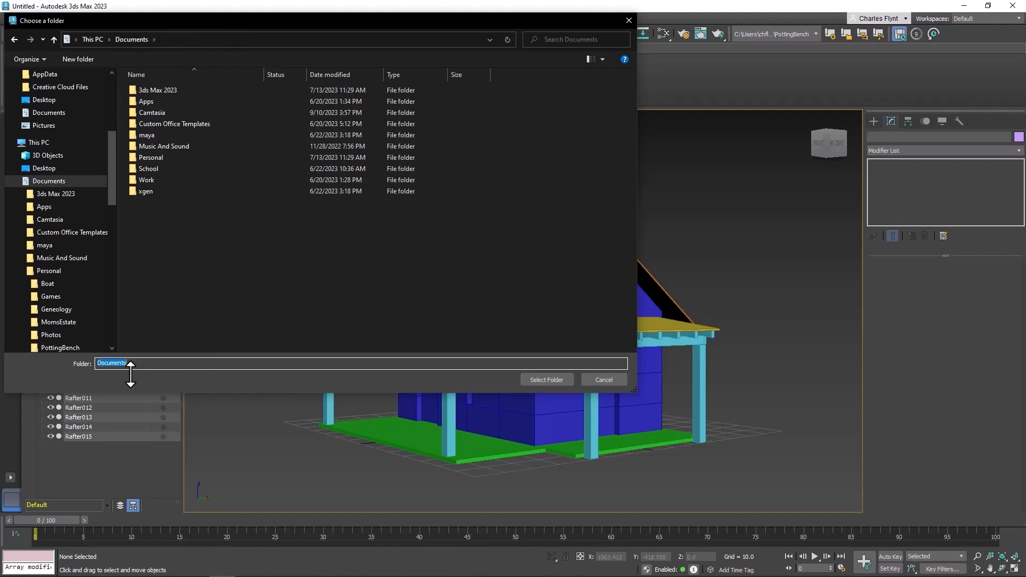
left_click_drag(134, 364, 52, 362)
type("House")
left_click(76, 57)
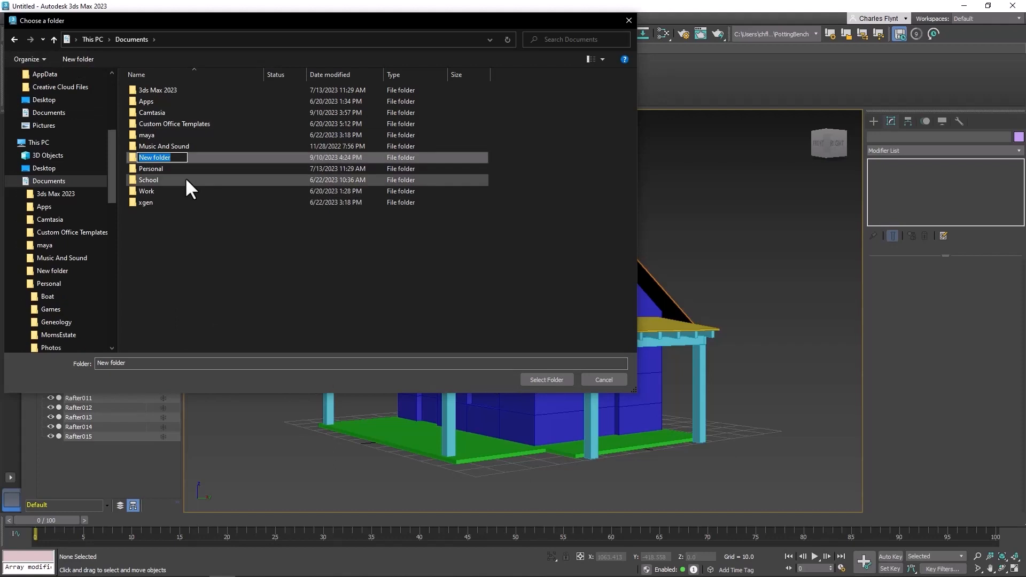
type("House")
key("Return")
left_click(178, 155)
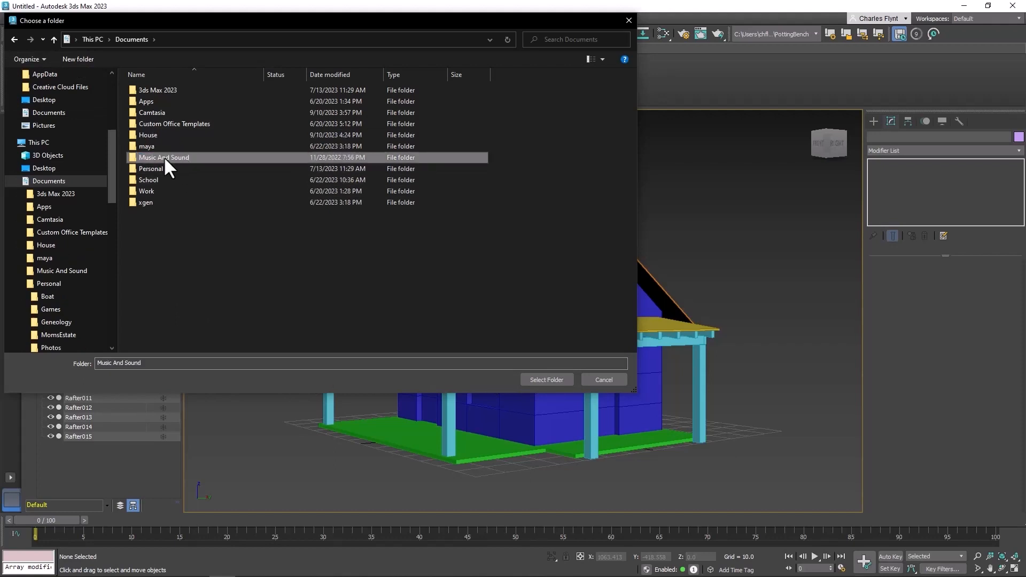
left_click(153, 136)
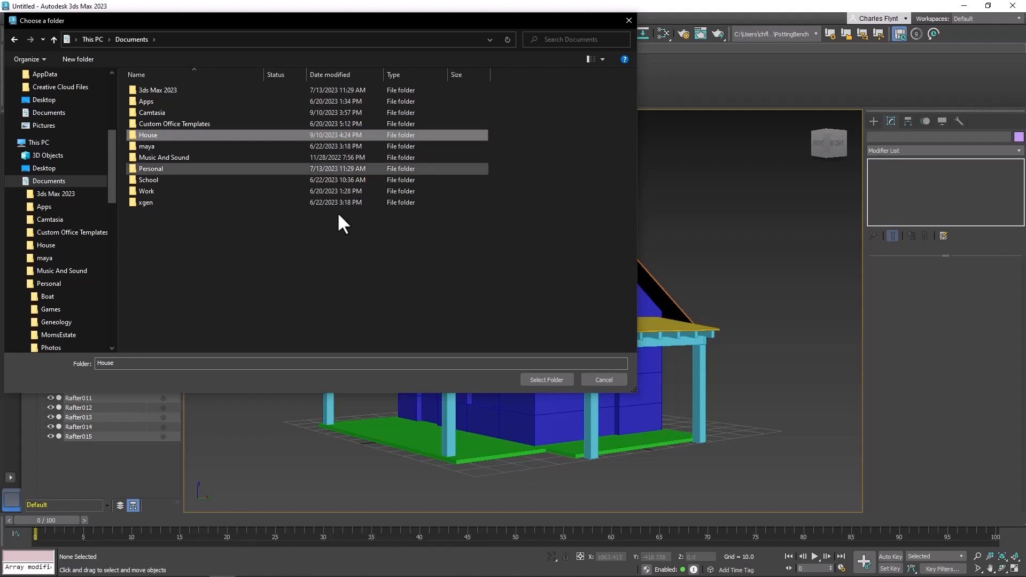
left_click(546, 380)
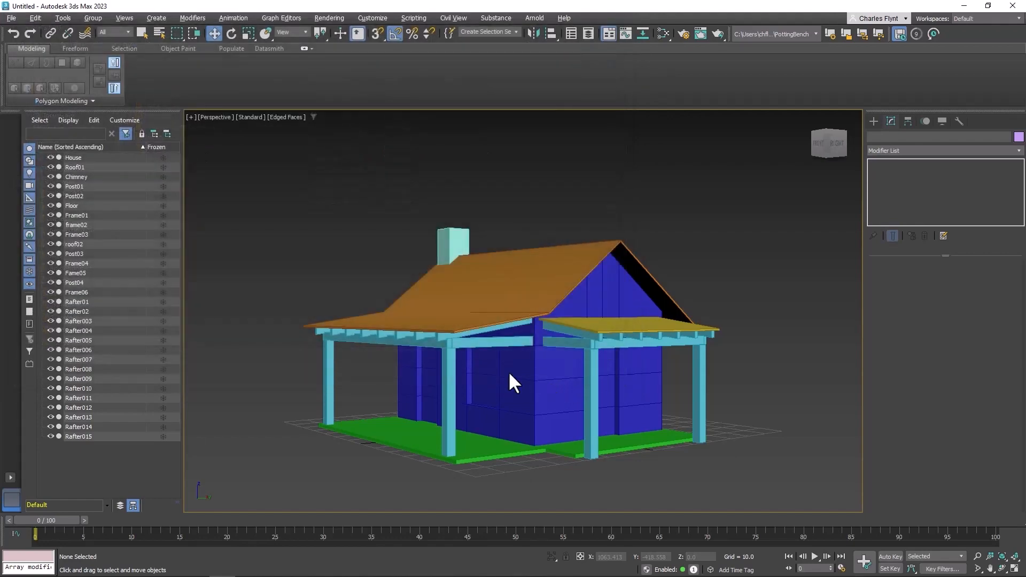
Save the scene as house01 in the project's scenes folder
left_click(11, 17)
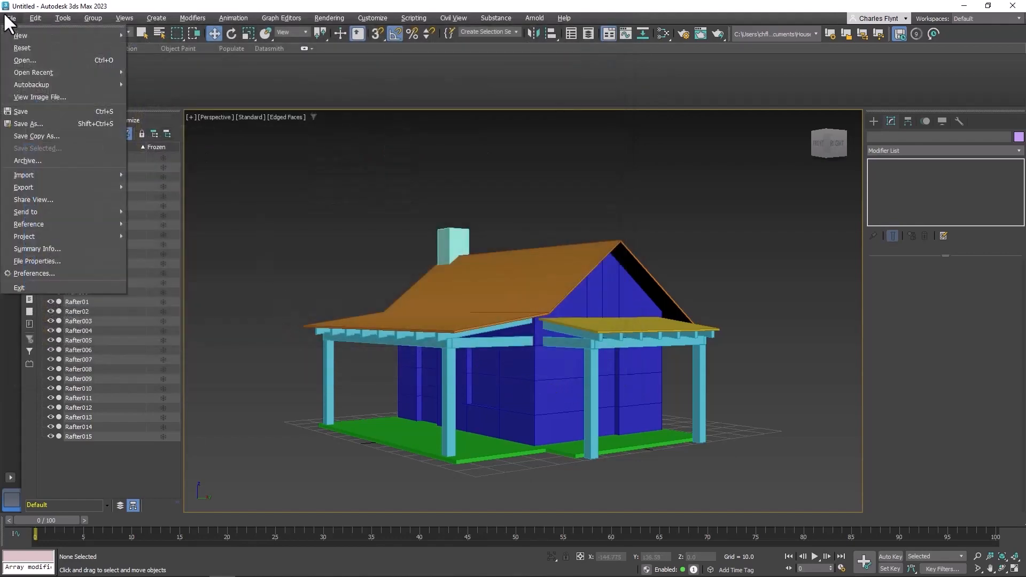
left_click(50, 122)
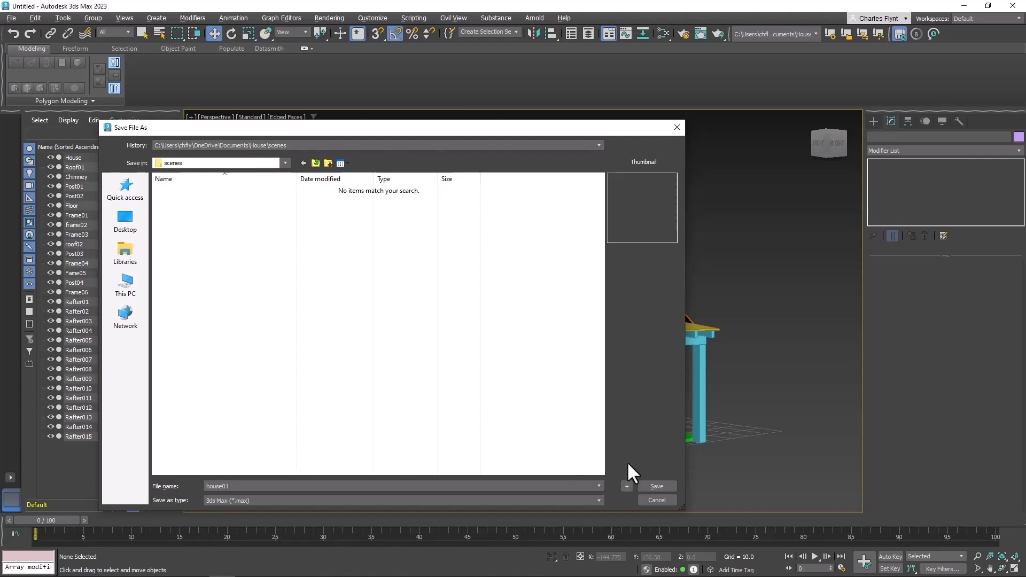
left_click(657, 485)
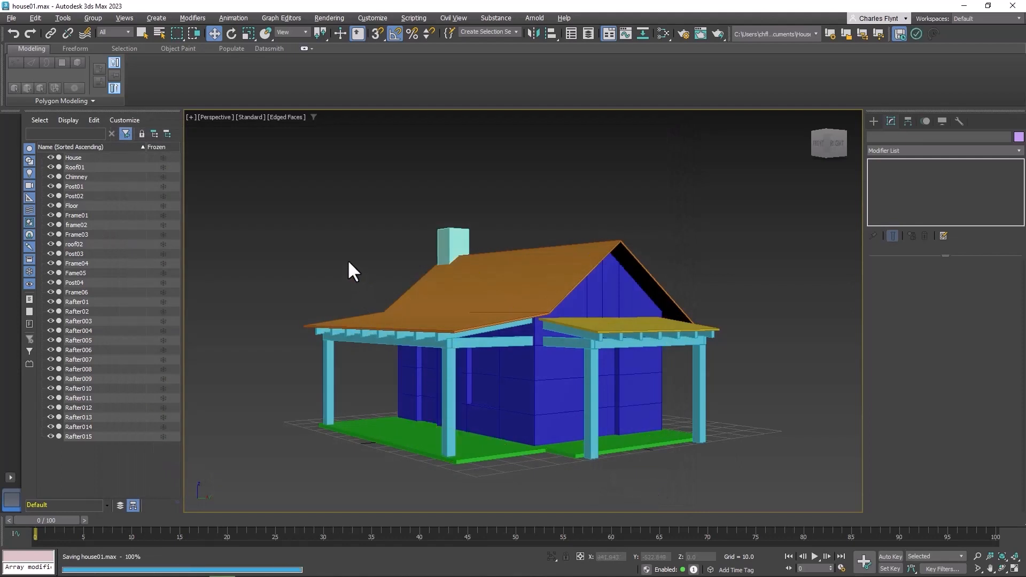
Zoom in on the house walls to inspect their surface up close, selecting the House object
scroll(459, 321, "down", 4)
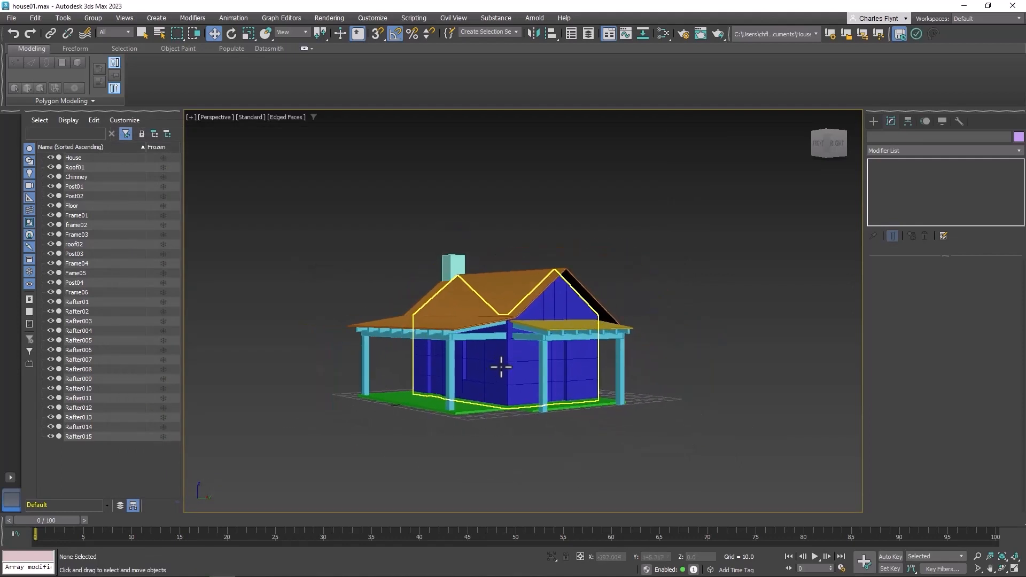
scroll(501, 366, "down", 1)
scroll(500, 366, "up", 6)
middle_click_drag(499, 364, 548, 296)
middle_click_drag(520, 327, 745, 298, "alt")
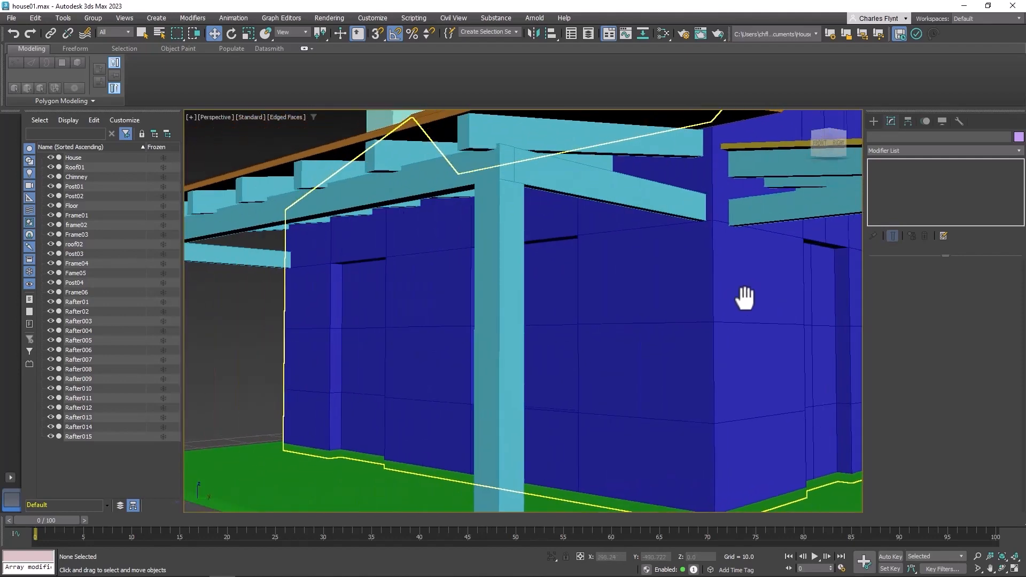
scroll(432, 344, "up", 3)
middle_click_drag(432, 344, 364, 299)
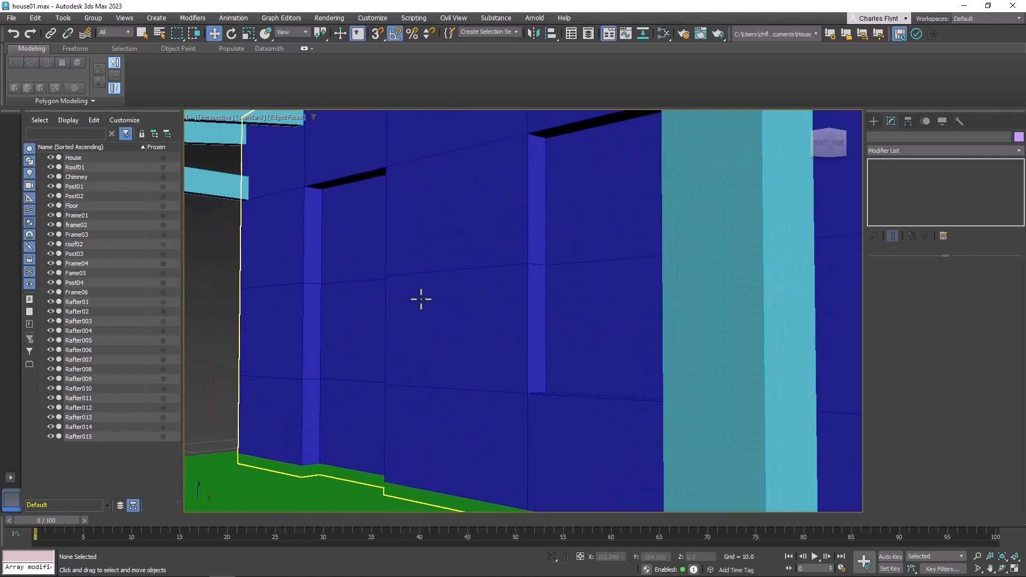
scroll(429, 299, "down", 4)
middle_click_drag(431, 306, 458, 309, "alt")
left_click(460, 296)
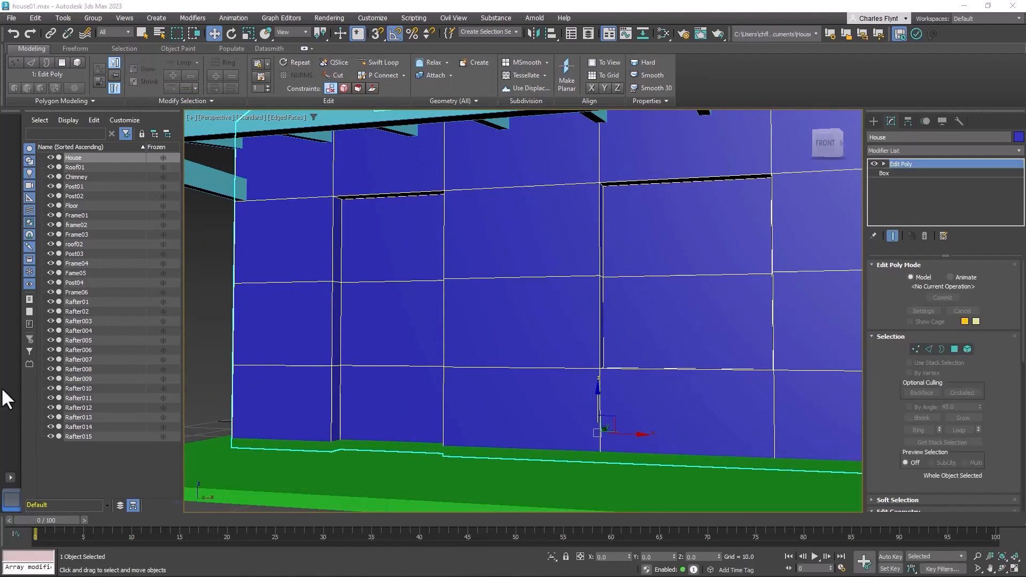
Browse the House project's sceneassets images folder to review the available texture images
left_click_drag(0, 321, 663, 79)
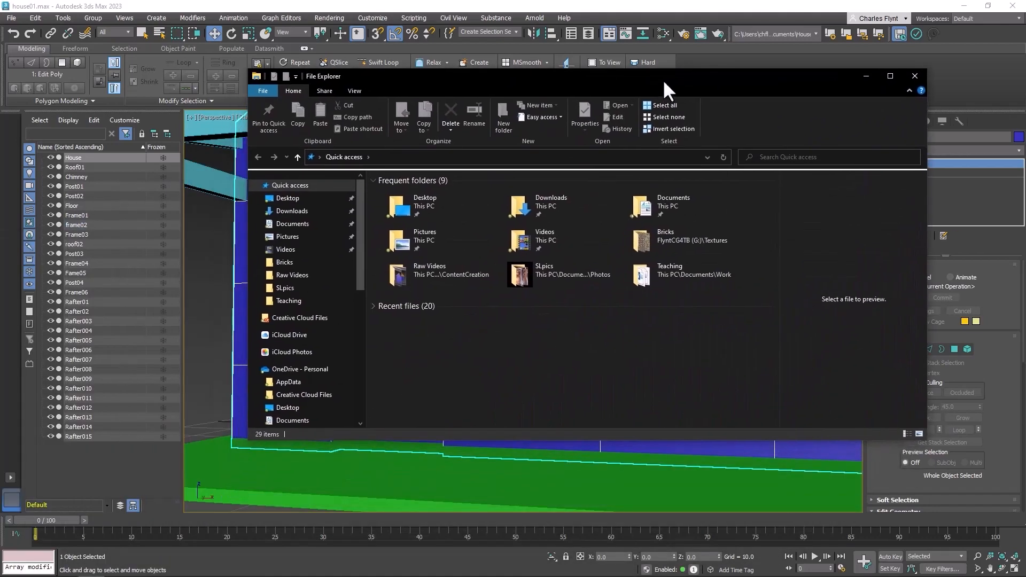
left_click(292, 225)
double_click(382, 239)
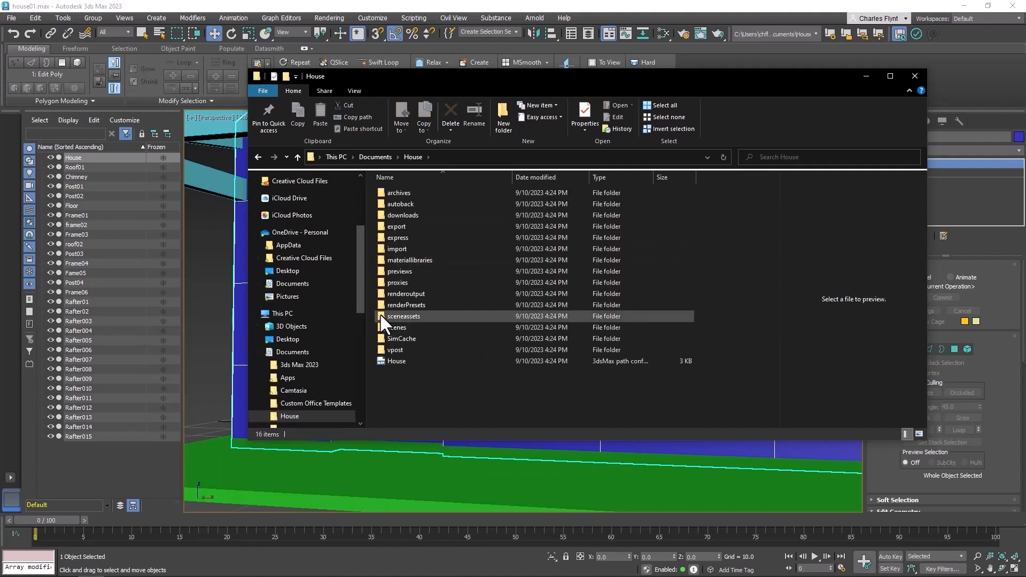
double_click(380, 316)
left_click(379, 204)
double_click(380, 207)
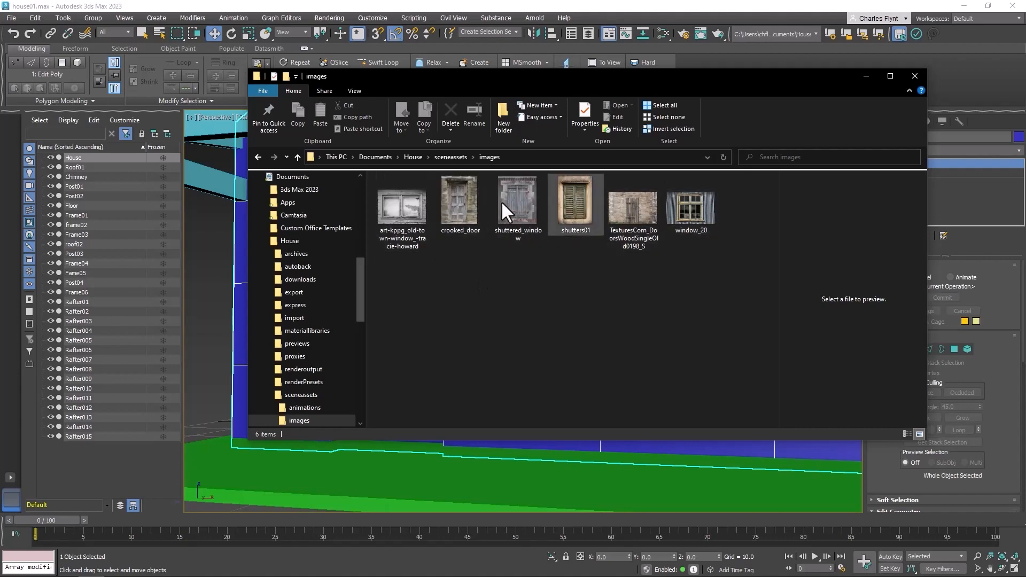
left_click(915, 77)
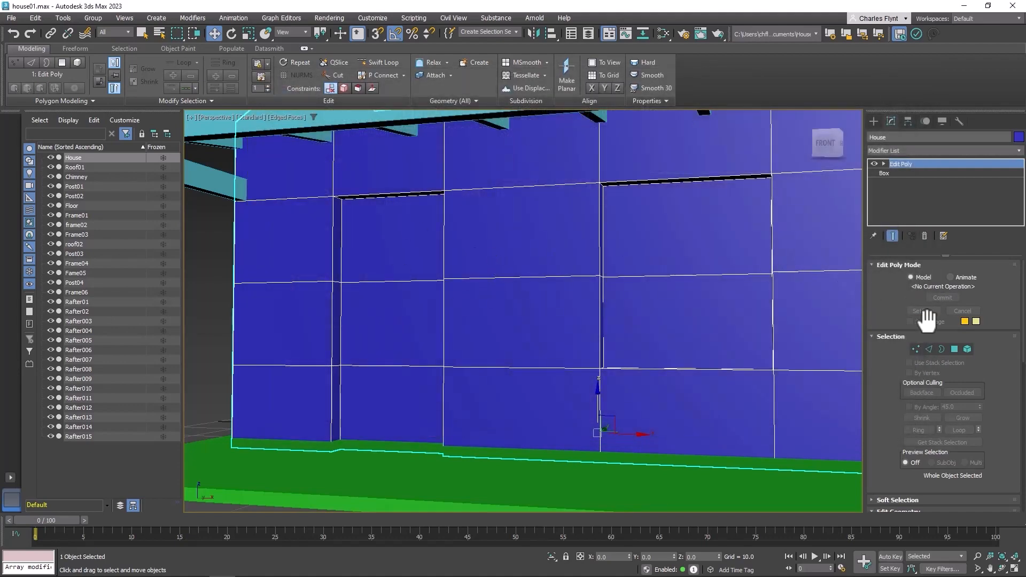
Select the three door polygons on the House wall in polygon mode and detach them as a separate object
left_click(954, 349)
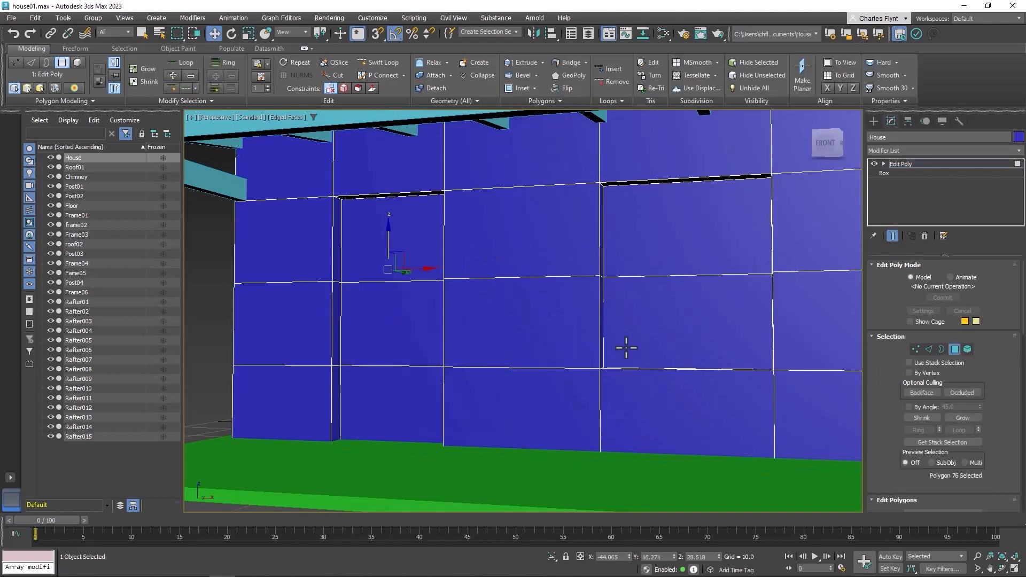
left_click(411, 232)
left_click(394, 329, "ctrl")
left_click(393, 397, "ctrl")
left_click(426, 252)
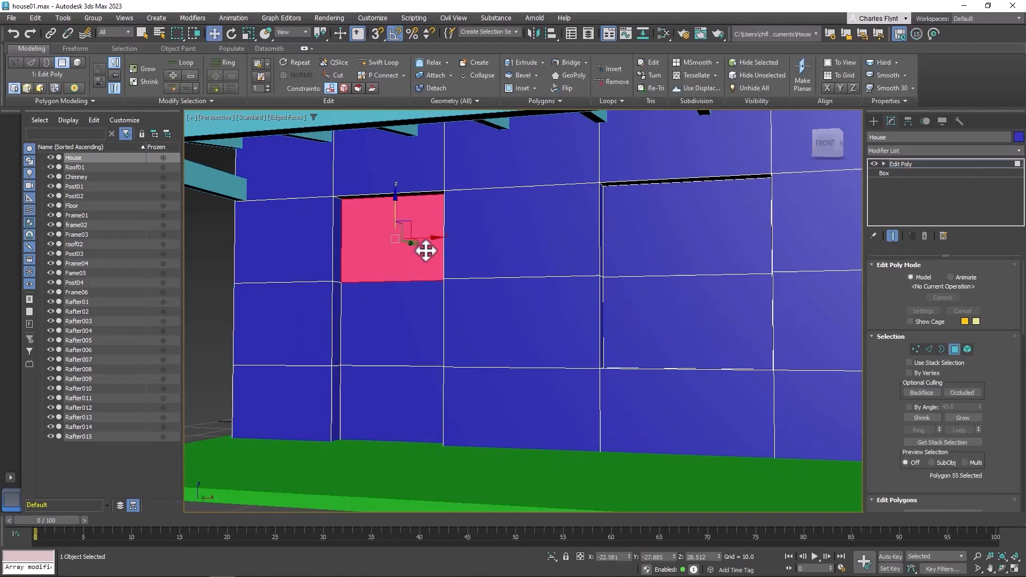
left_click(411, 339, "ctrl")
left_click(407, 399, "ctrl")
middle_click_drag(529, 325, 536, 323, "alt")
left_click(668, 268, "ctrl")
left_click(689, 315, "ctrl")
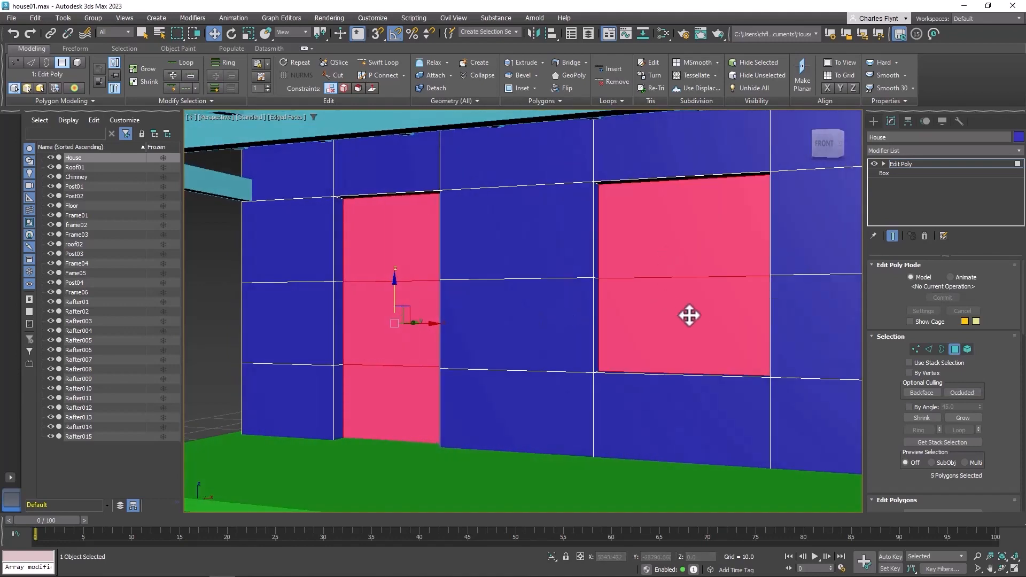
middle_click_drag(688, 315, 680, 318, "alt")
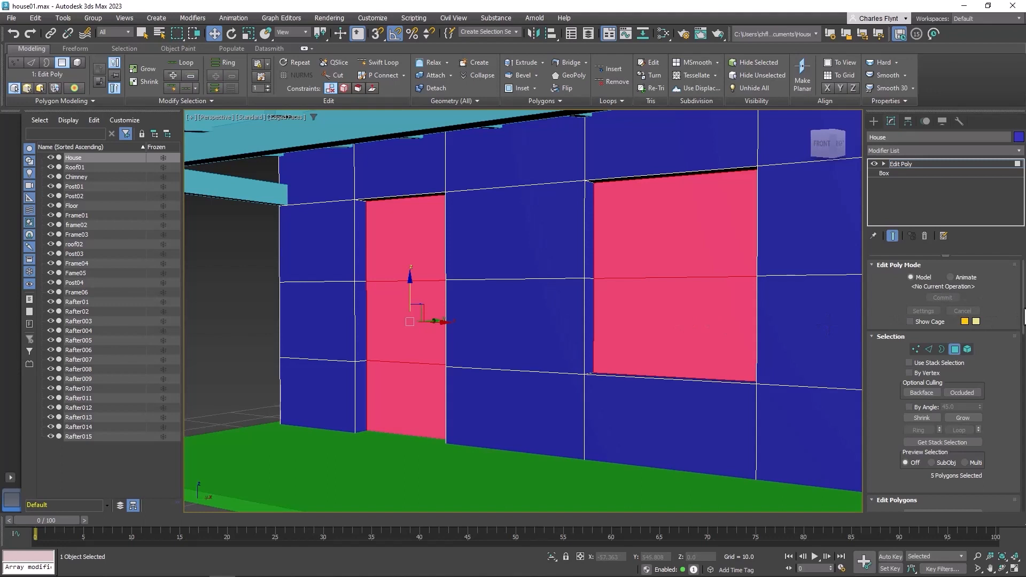
left_click_drag(1023, 317, 1023, 404)
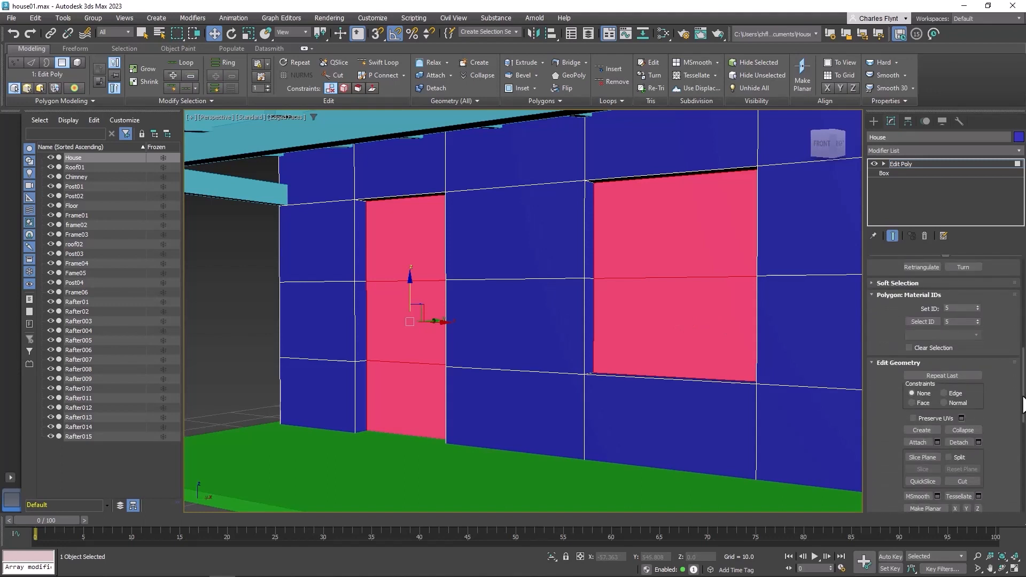
left_click(405, 249)
left_click(400, 315, "ctrl")
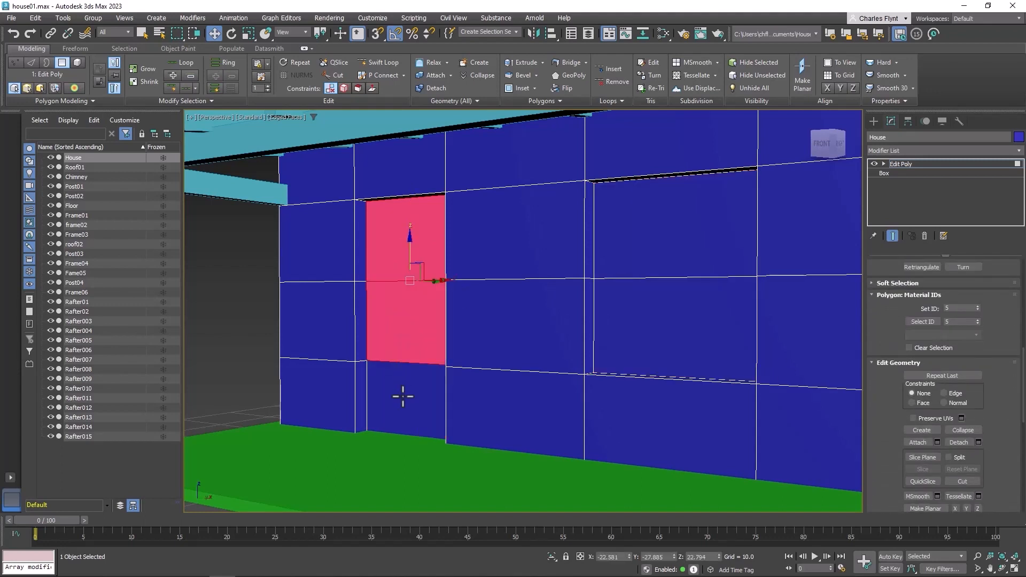
left_click(403, 396, "ctrl")
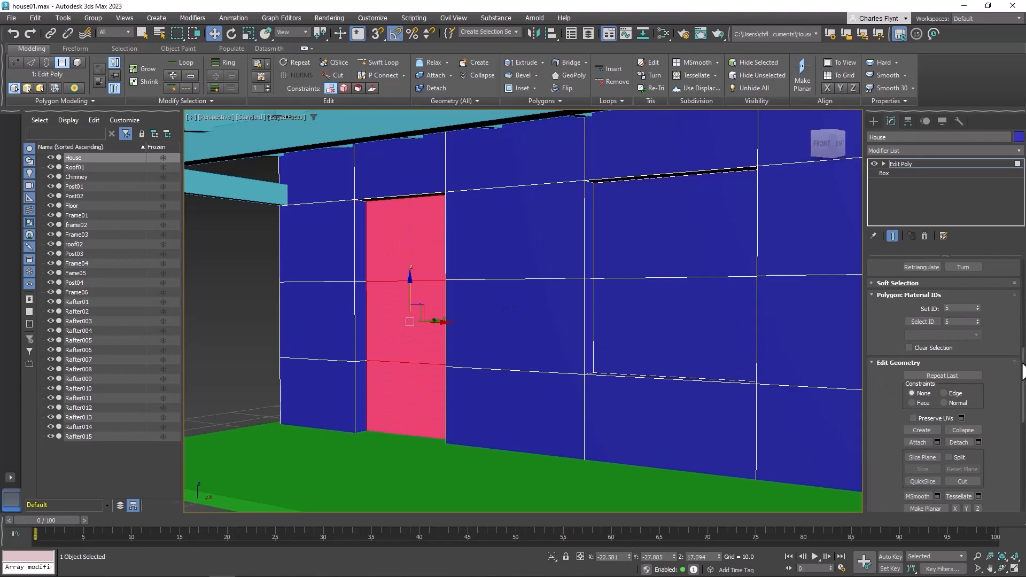
left_click_drag(1022, 380, 1022, 415)
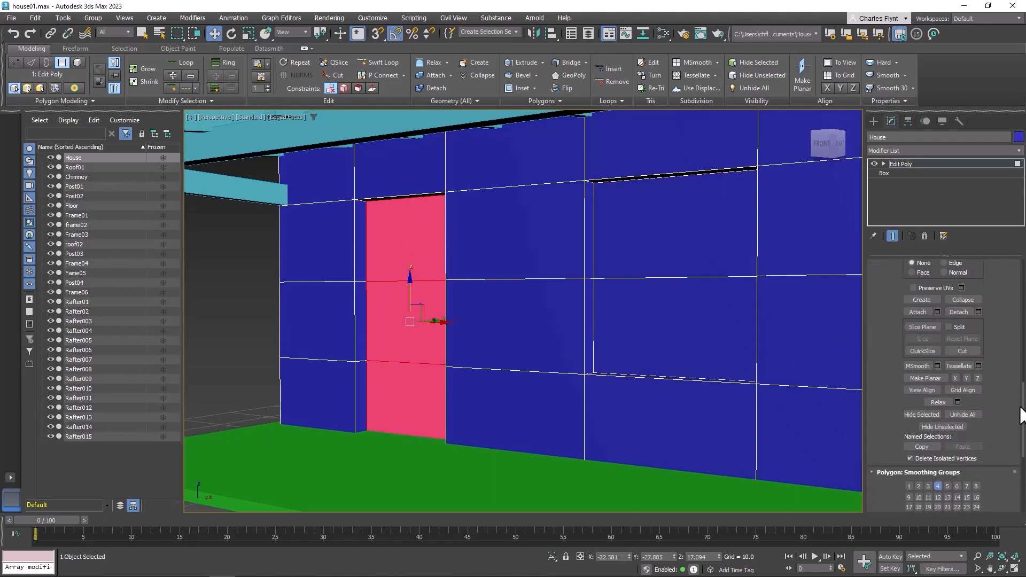
left_click(957, 312)
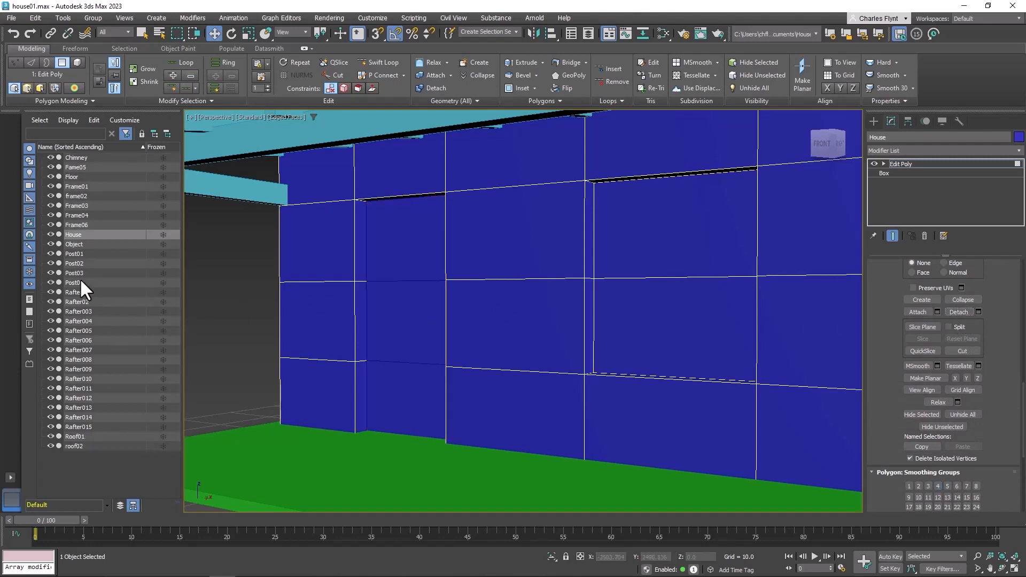
Rename the detached door object as Door01
left_click(80, 245)
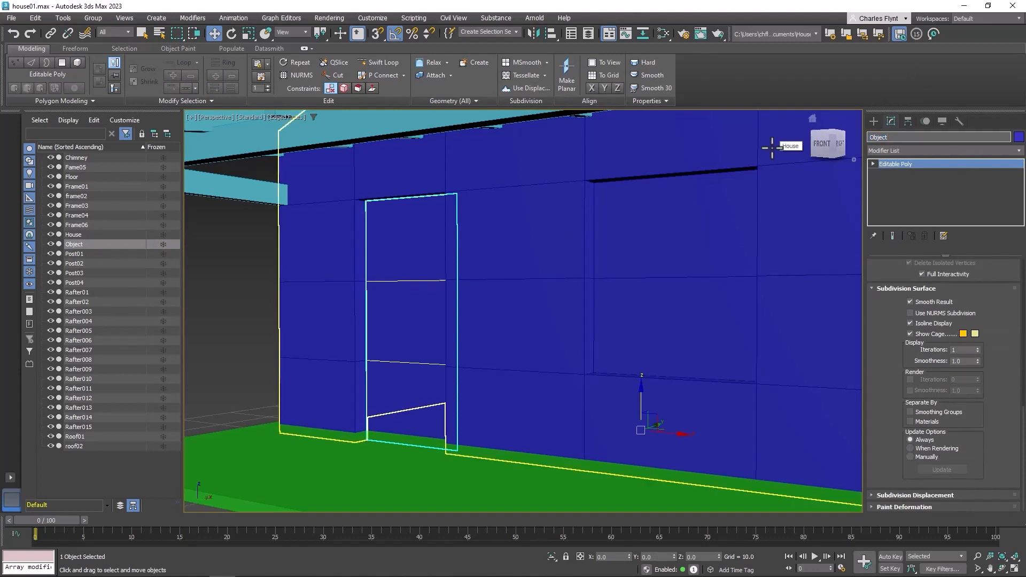
type("r01")
key("Return")
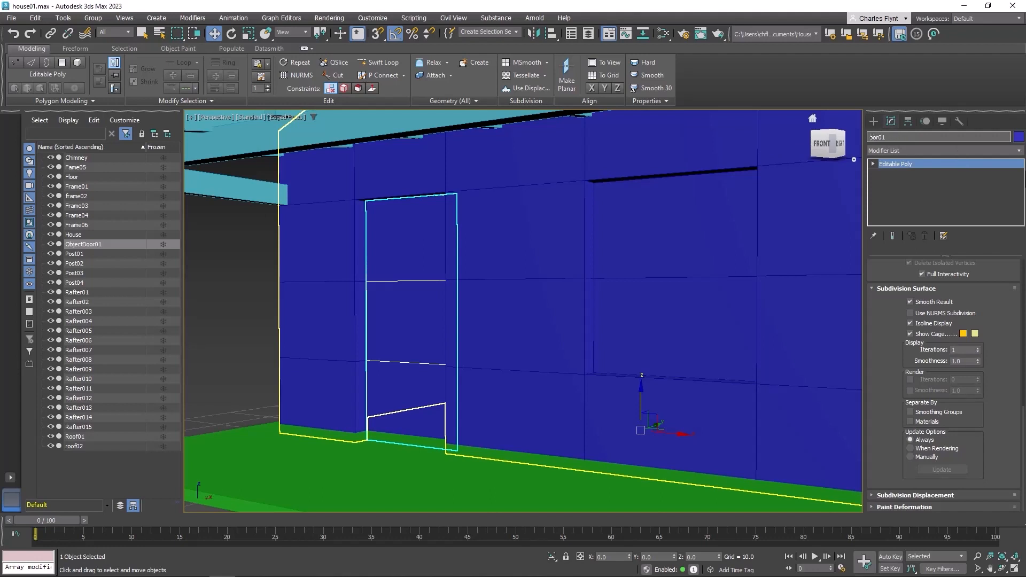
key("Return")
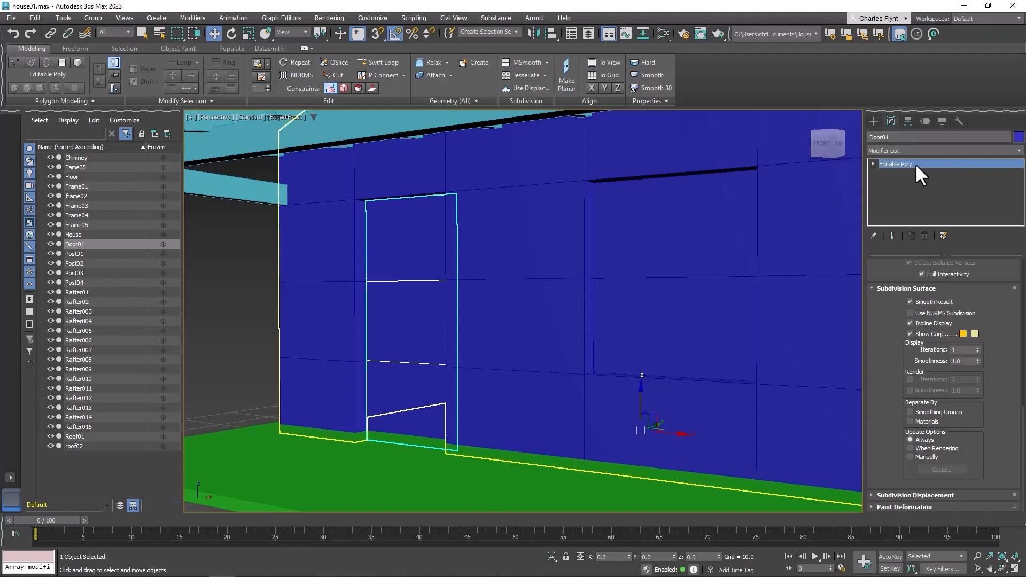
Select the two window polygons on the House wall and detach them as a separate object
key("1")
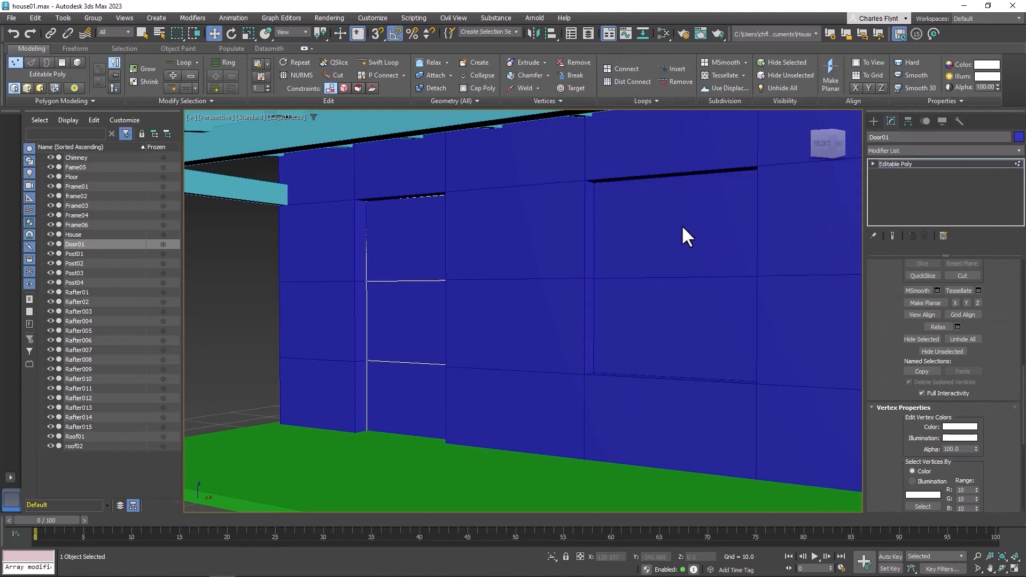
right_click(646, 215)
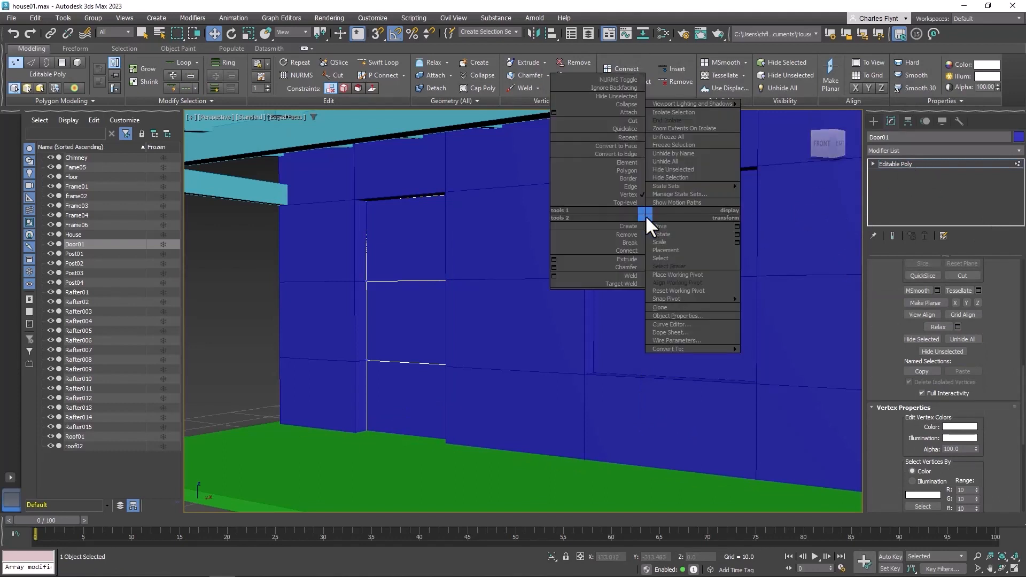
left_click(625, 202)
left_click(655, 226)
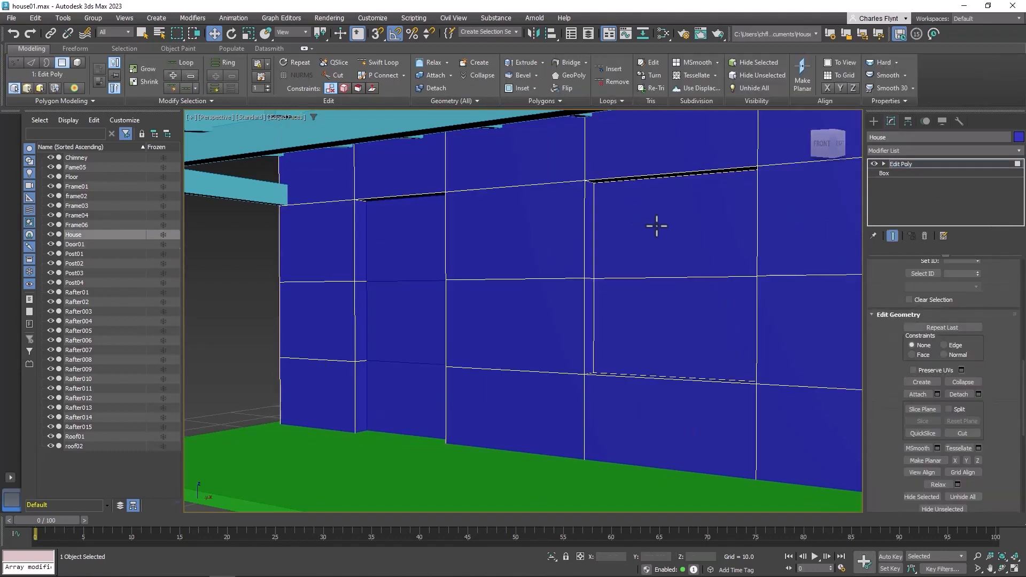
left_click(676, 243)
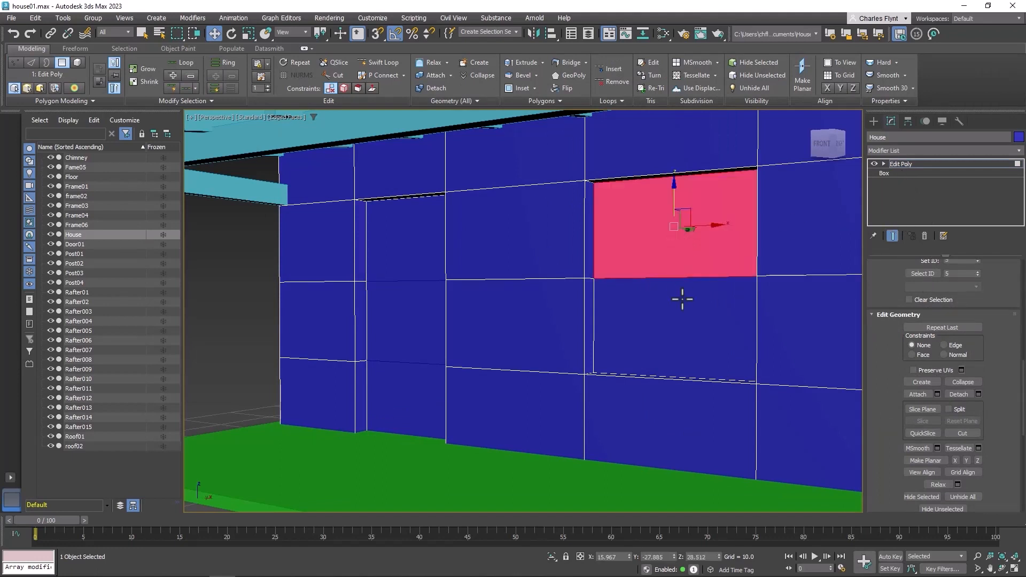
left_click(681, 296, "ctrl")
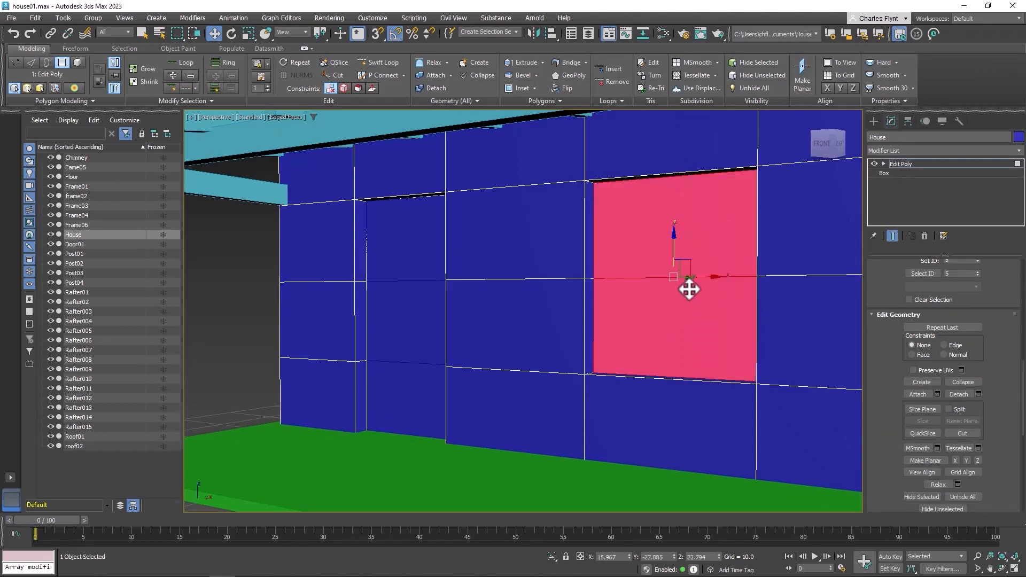
left_click(959, 394)
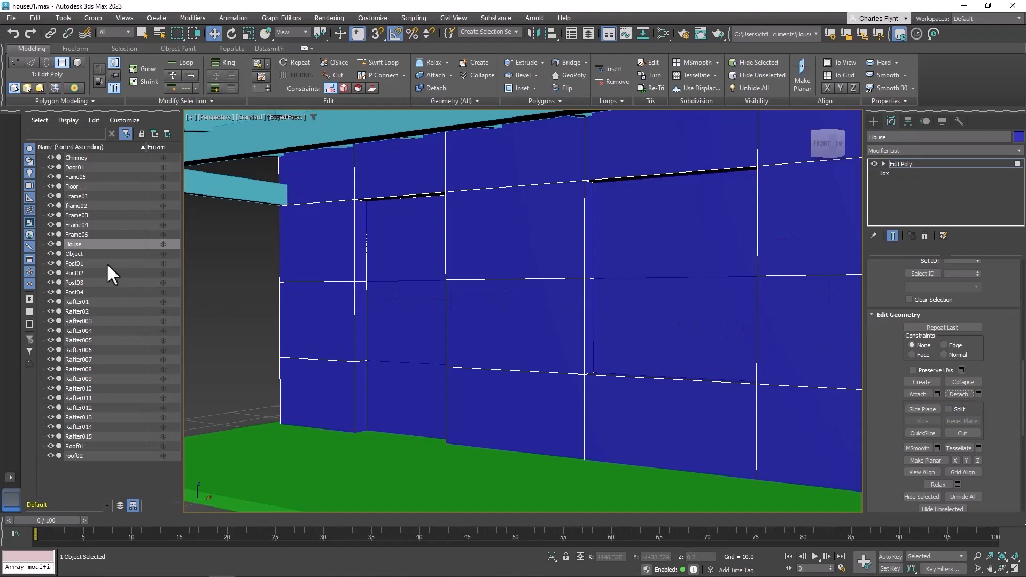
Rename the detached window object as Window01
left_click(73, 253)
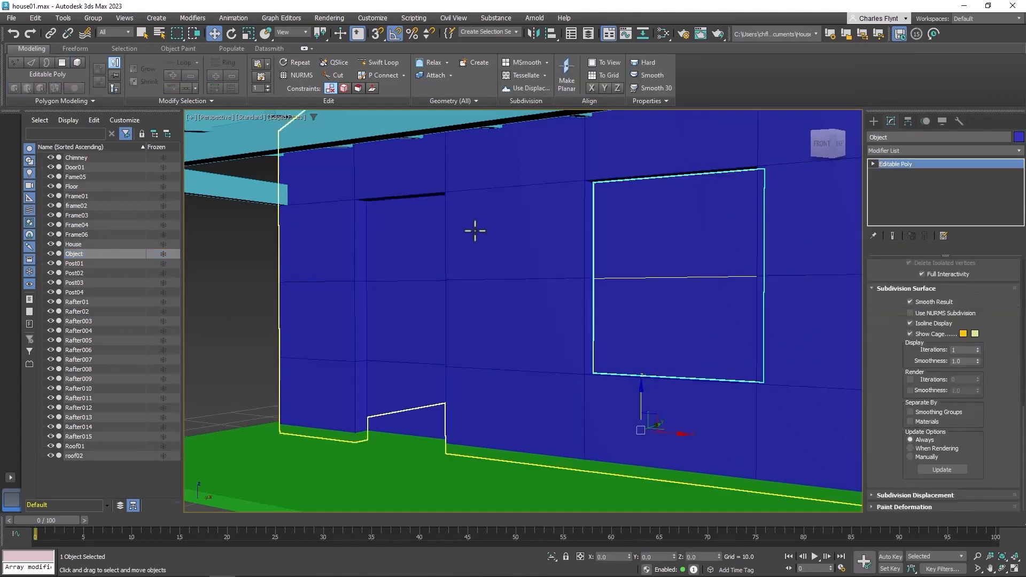
left_click(899, 138)
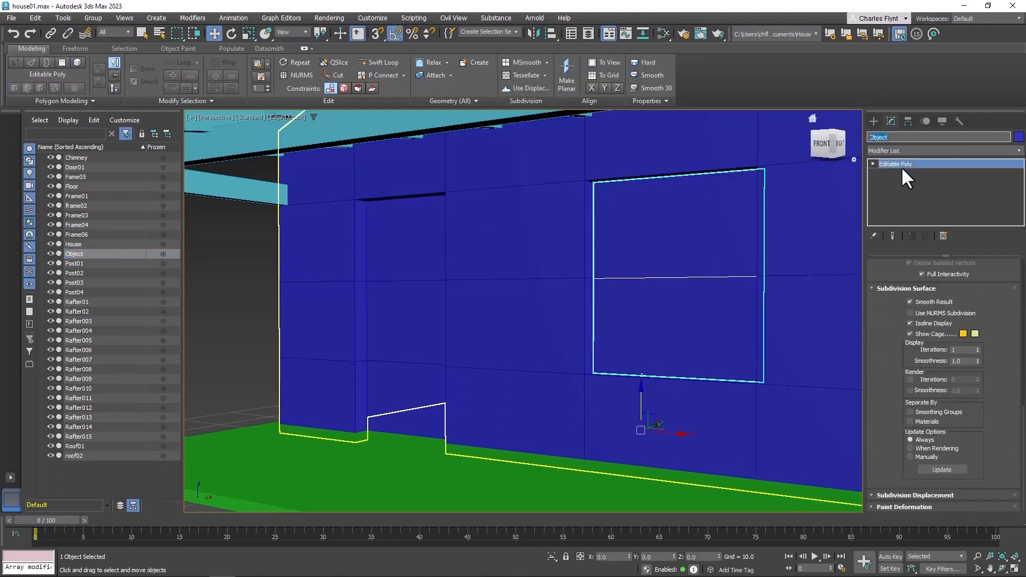
type("Window01")
key("Return")
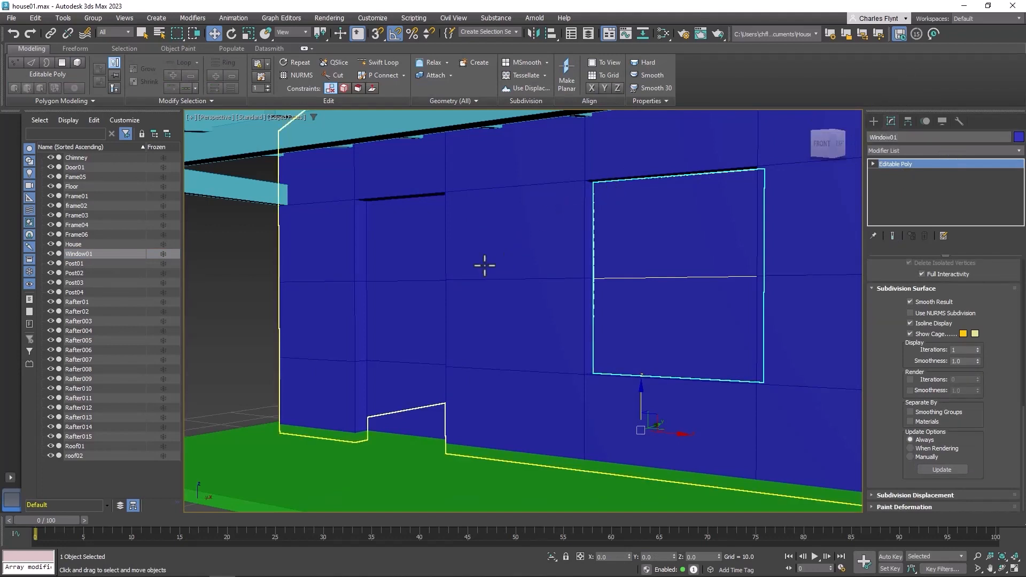
Select Door01, open the Slate Material Editor and add a Physical Material node to the view
left_click(422, 273)
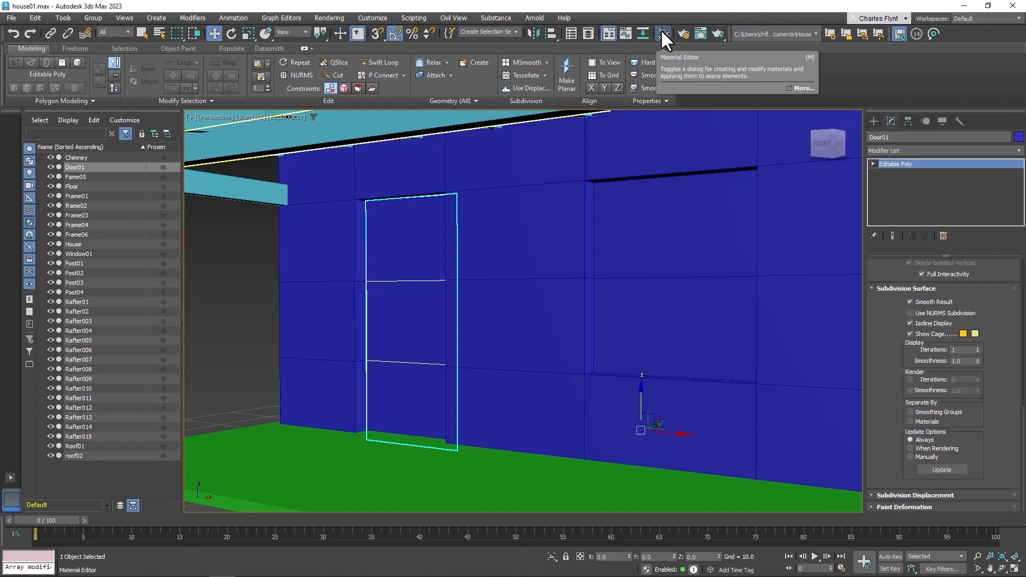
left_click(663, 34)
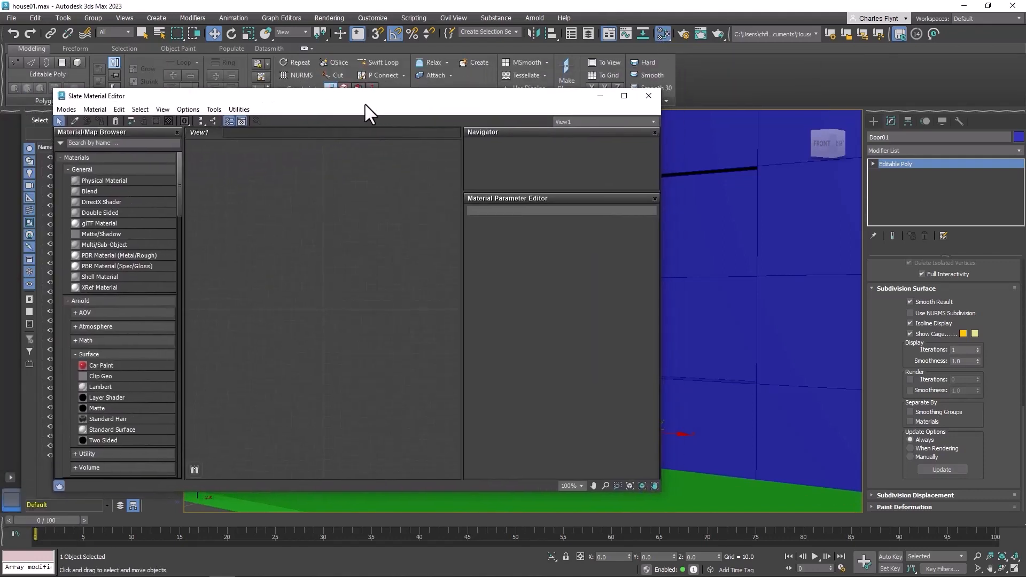
left_click_drag(365, 105, 361, 104)
mouse_move(720, 263)
middle_mouse_down()
mouse_move(833, 265)
mouse_move(842, 309)
mouse_move(820, 305)
middle_mouse_up()
scroll(738, 269, "down", 2)
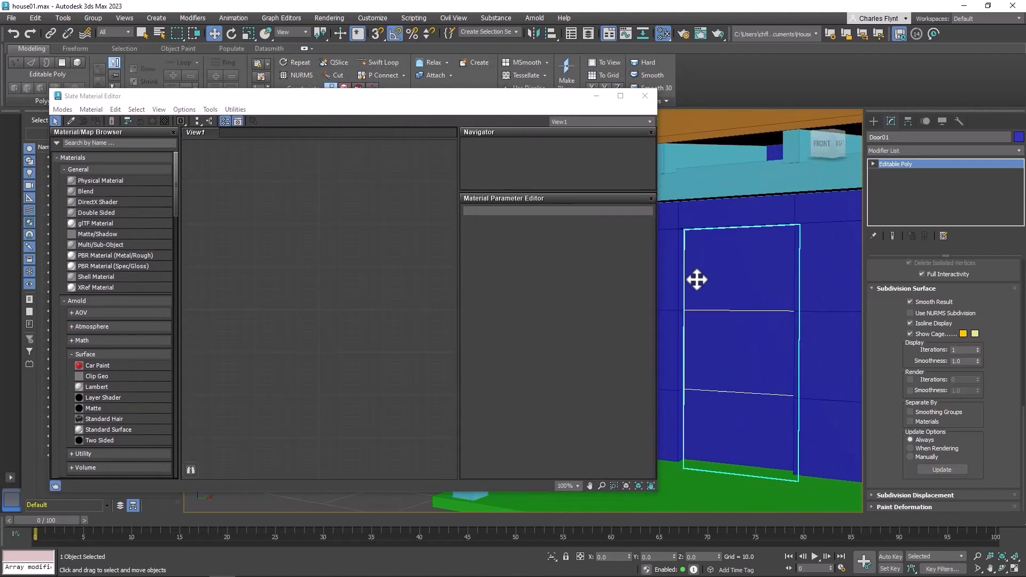
left_click(73, 180)
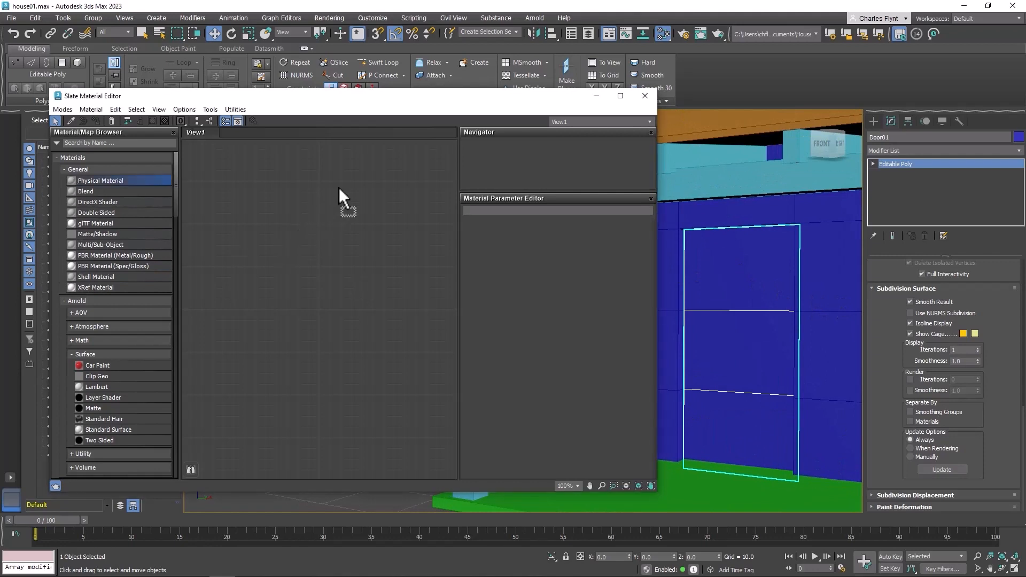
left_click_drag(339, 187, 370, 176)
Connect a Bitmap map using the crooked_door image to the material's Base Color input
left_click_drag(319, 198, 255, 203)
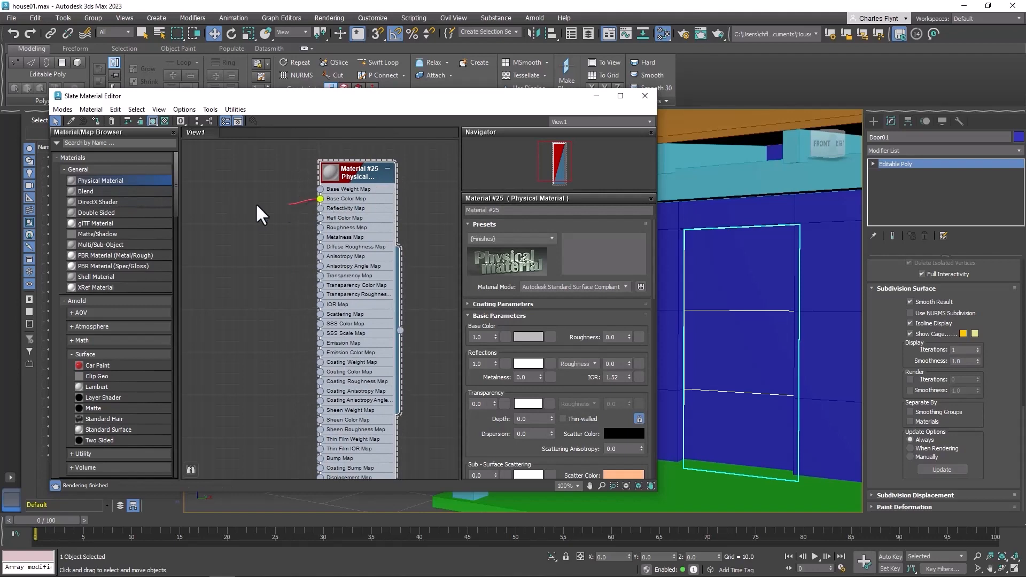
left_click_drag(203, 162, 205, 161)
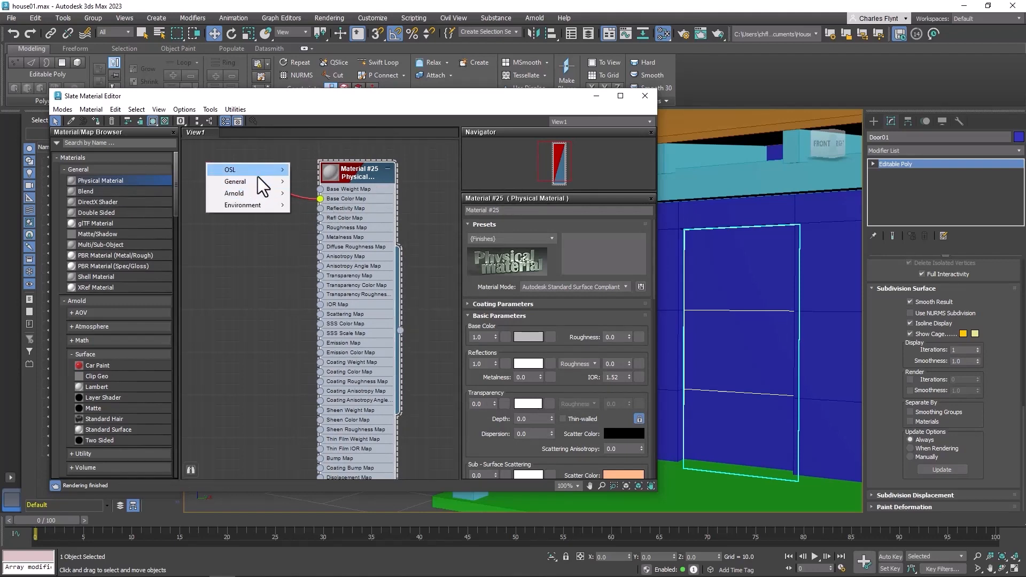
mouse_move(257, 181)
left_click(319, 143)
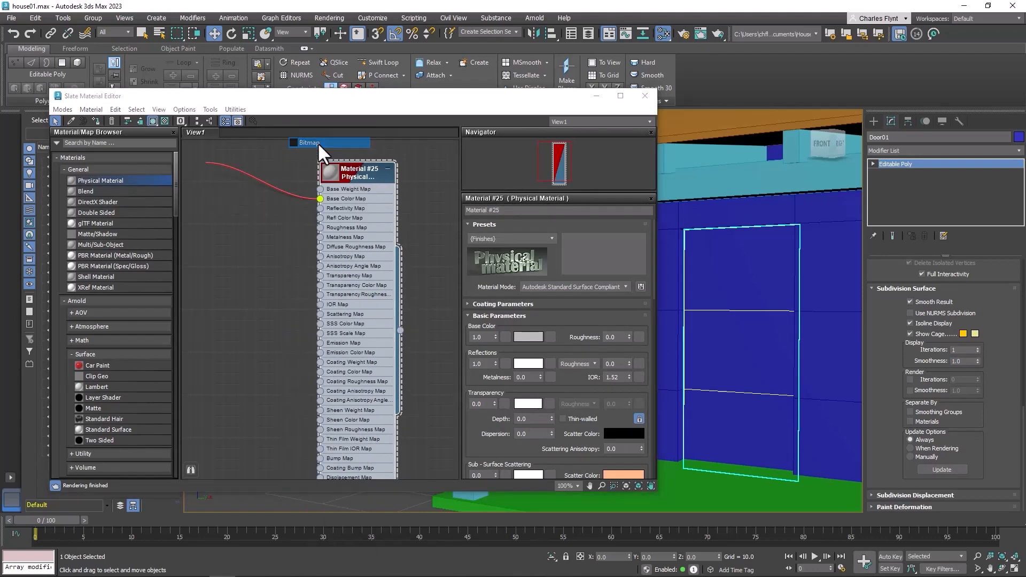
left_click_drag(324, 128, 348, 88)
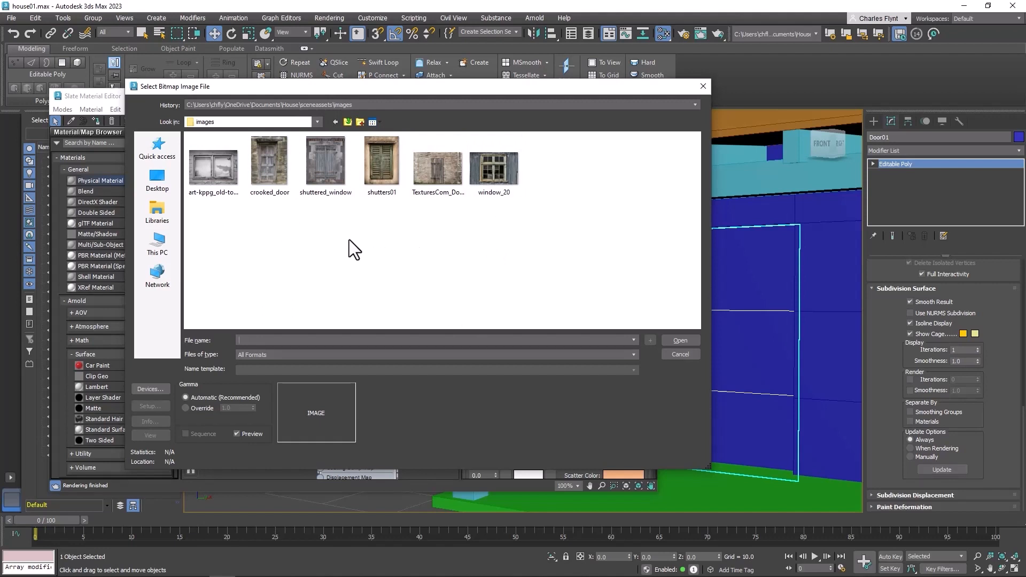
left_click(268, 162)
left_click(676, 338)
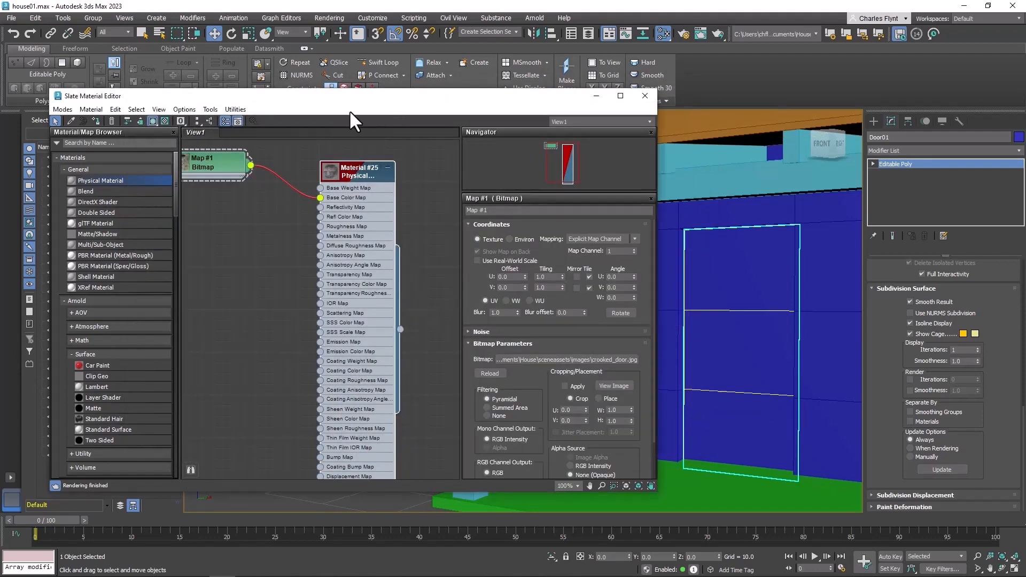
Assign the door material to Door01 and close the material editor
left_click_drag(399, 328, 736, 310)
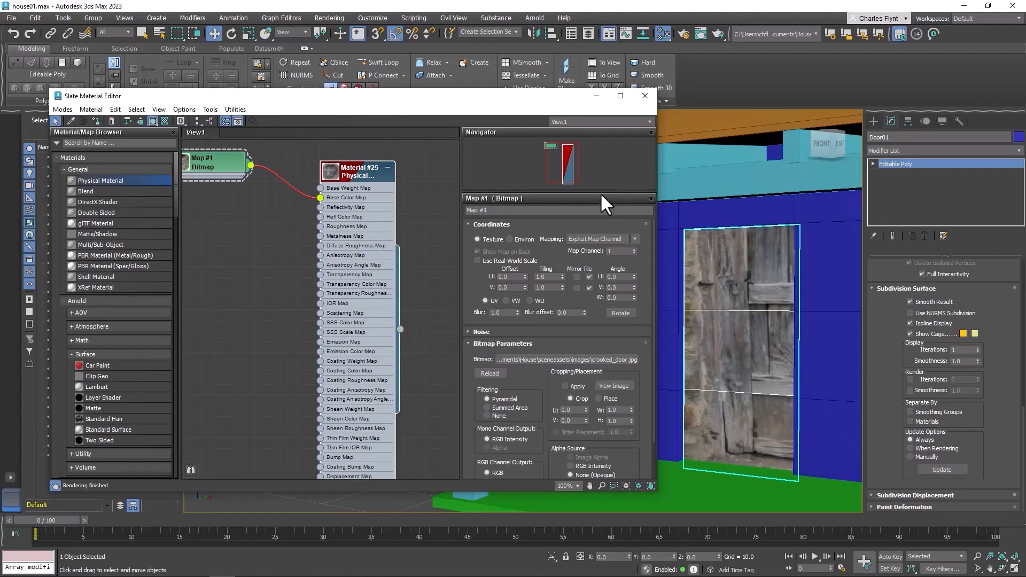
left_click(644, 96)
middle_click_drag(716, 300, 545, 299)
middle_click_drag(519, 341, 499, 289, "alt")
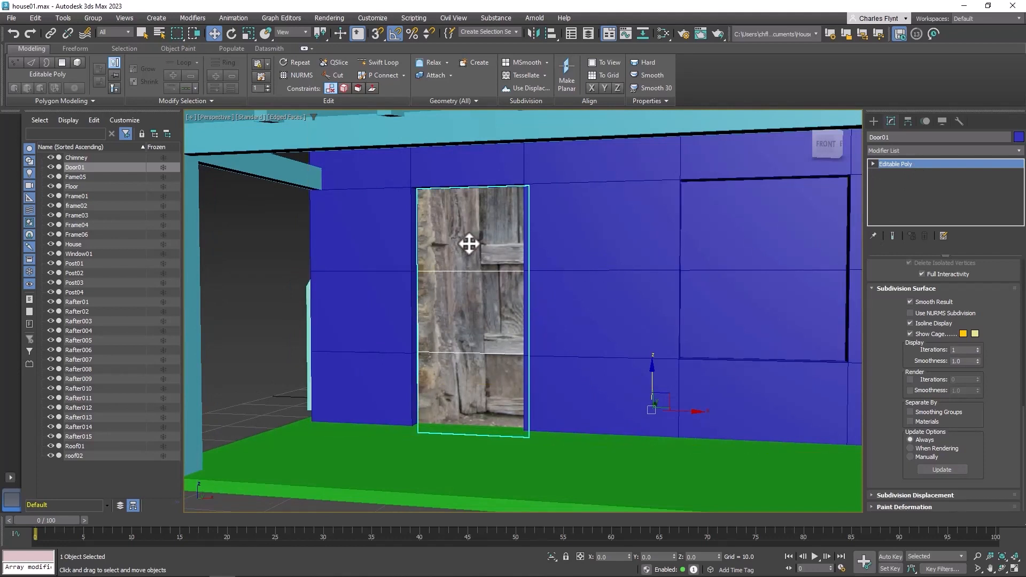
Add a UVW Map modifier to Door01 from the modifier list
left_click(1005, 149)
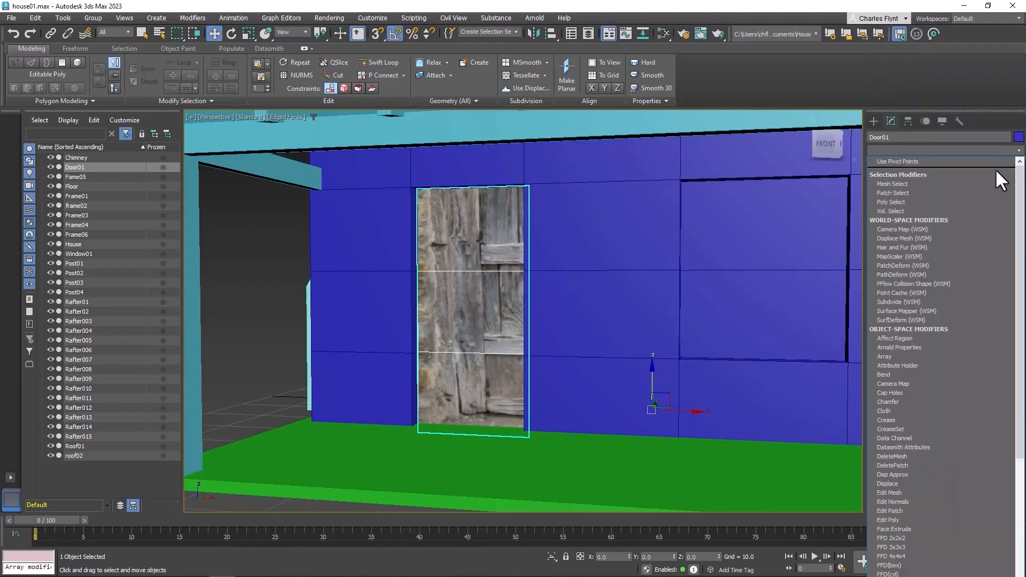
scroll(940, 473, "down", 10)
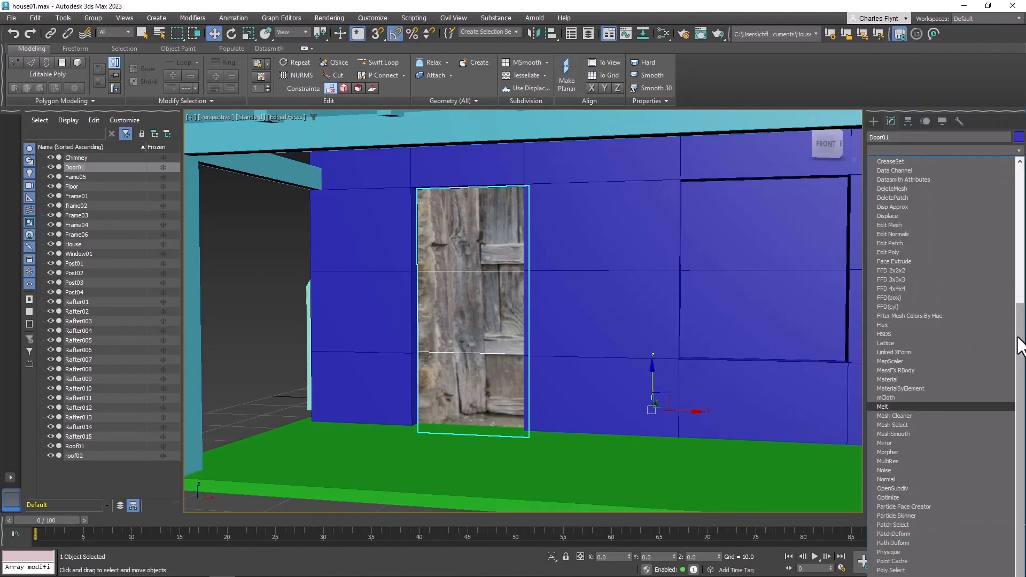
left_click_drag(1021, 344, 1020, 564)
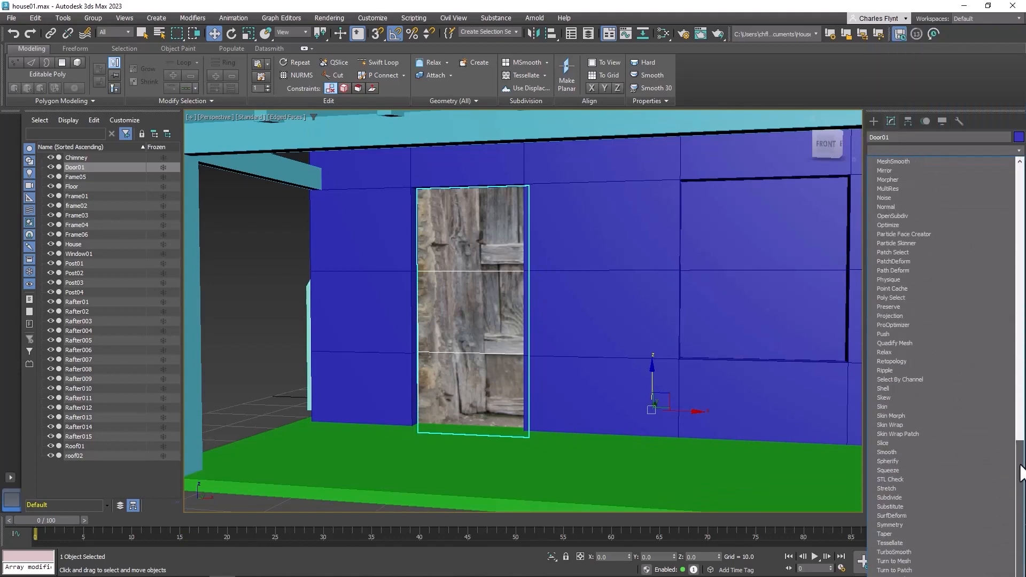
scroll(989, 243, "up", 10)
left_click(1012, 150)
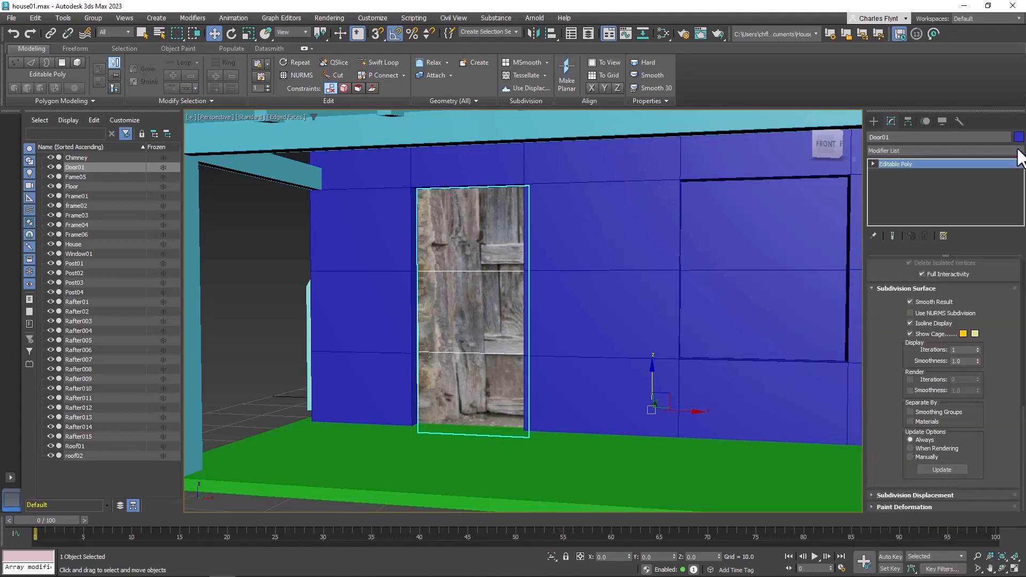
left_click(1017, 152)
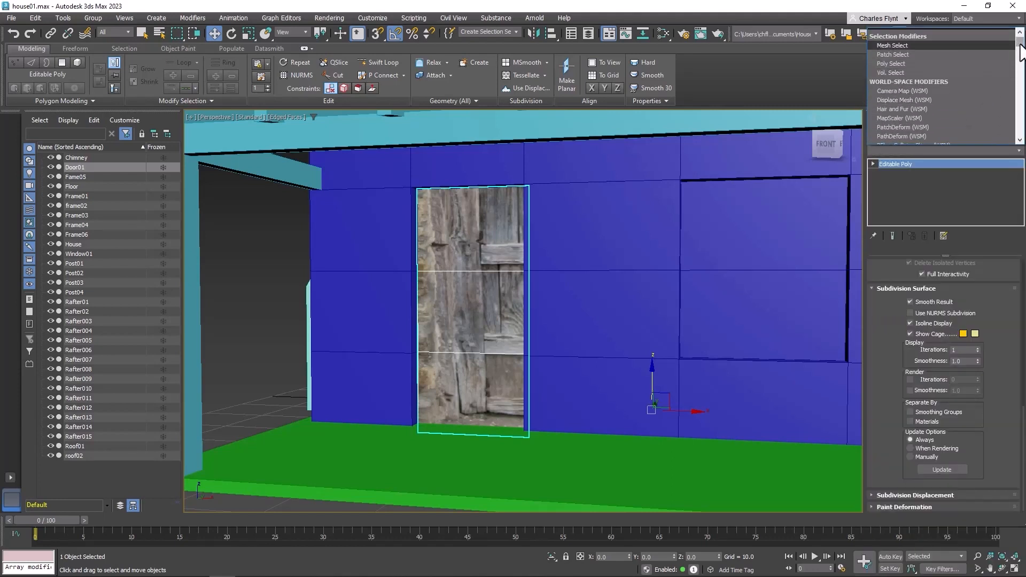
left_click_drag(1020, 45, 1019, 136)
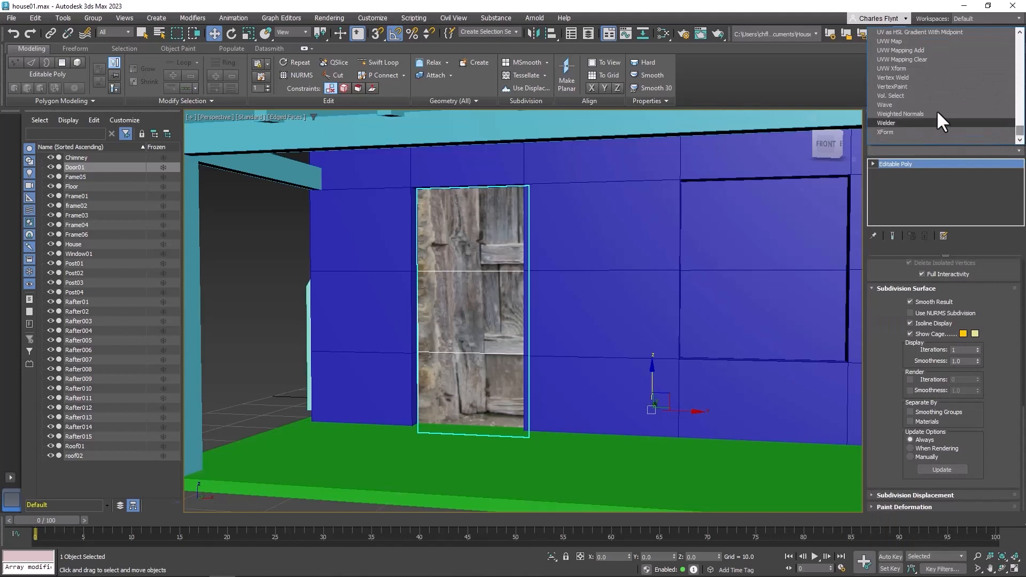
left_click(925, 41)
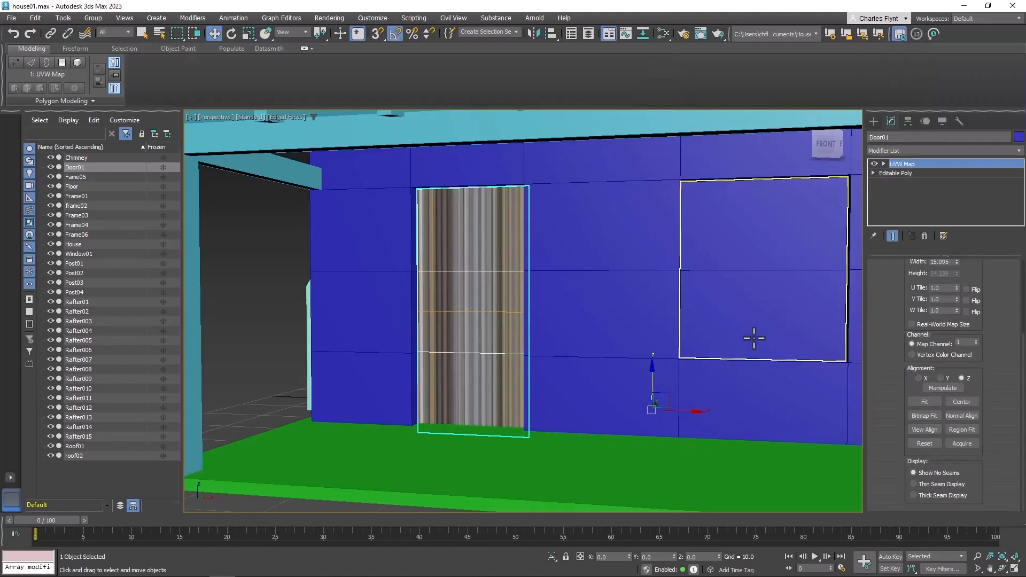
Switch the door's UVW Map to Box mapping and increase its width to about 28.8
scroll(996, 332, "up", 5)
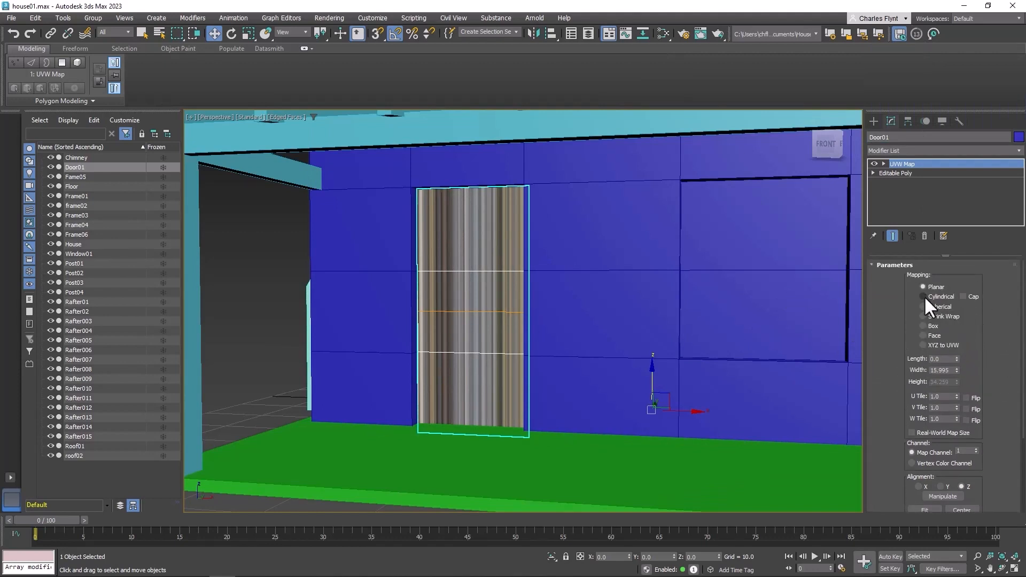
left_click(922, 326)
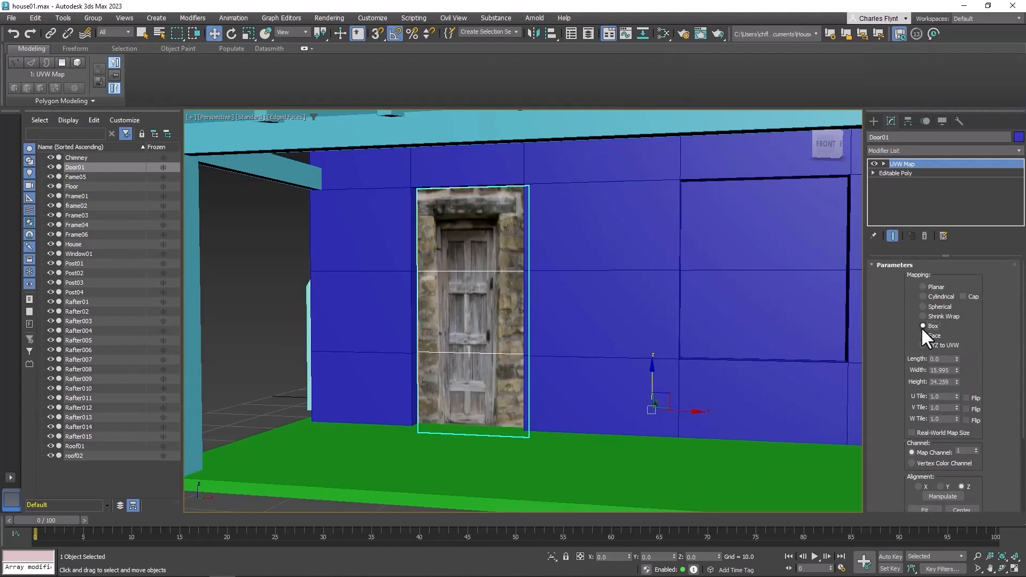
middle_click_drag(617, 332, 567, 321, "alt")
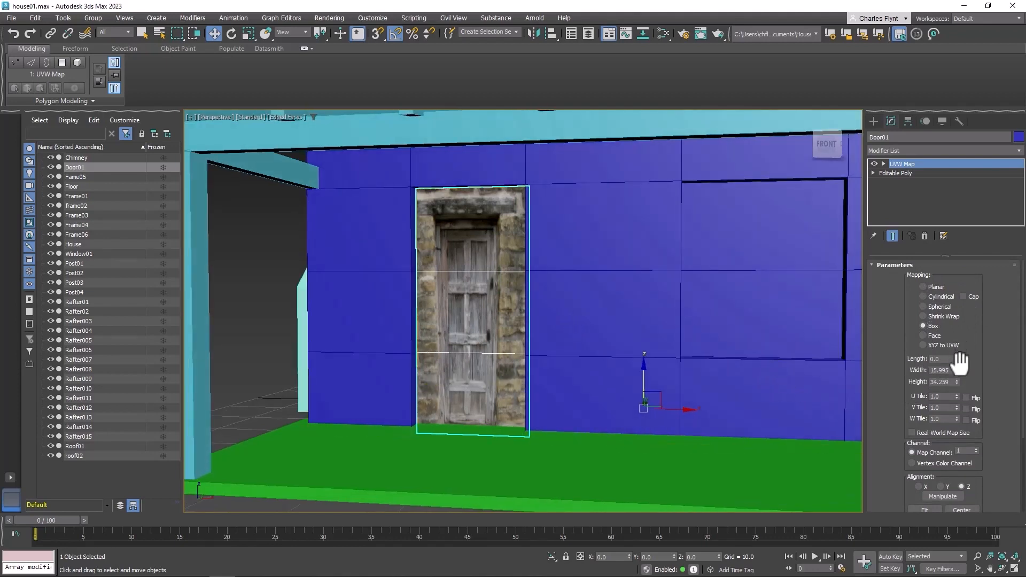
left_click_drag(958, 368, 961, 328)
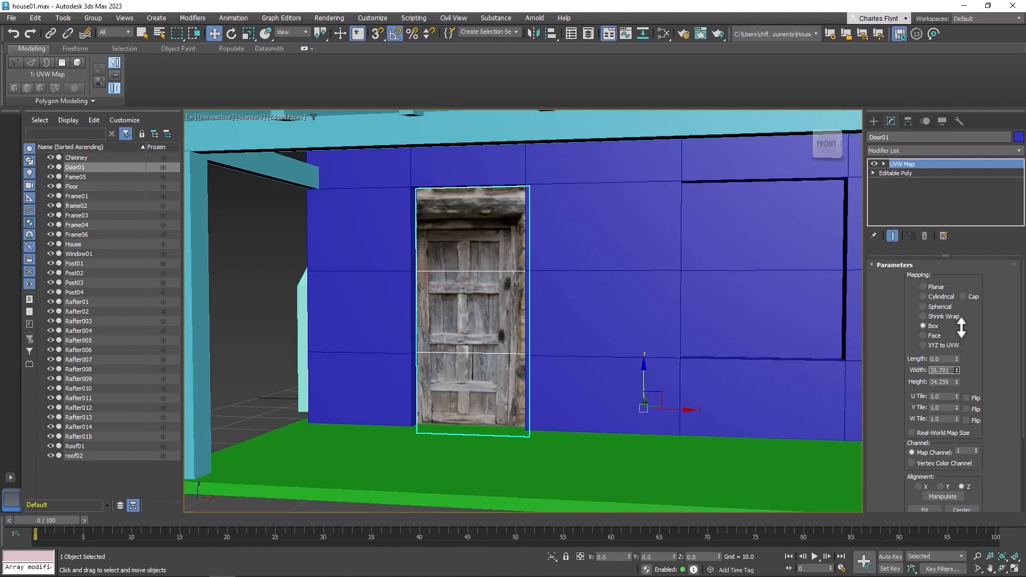
Move the UVW Map gizmo on the door and enlarge it to about 32.8 wide and 40.1 high so the image fits
left_click(883, 163)
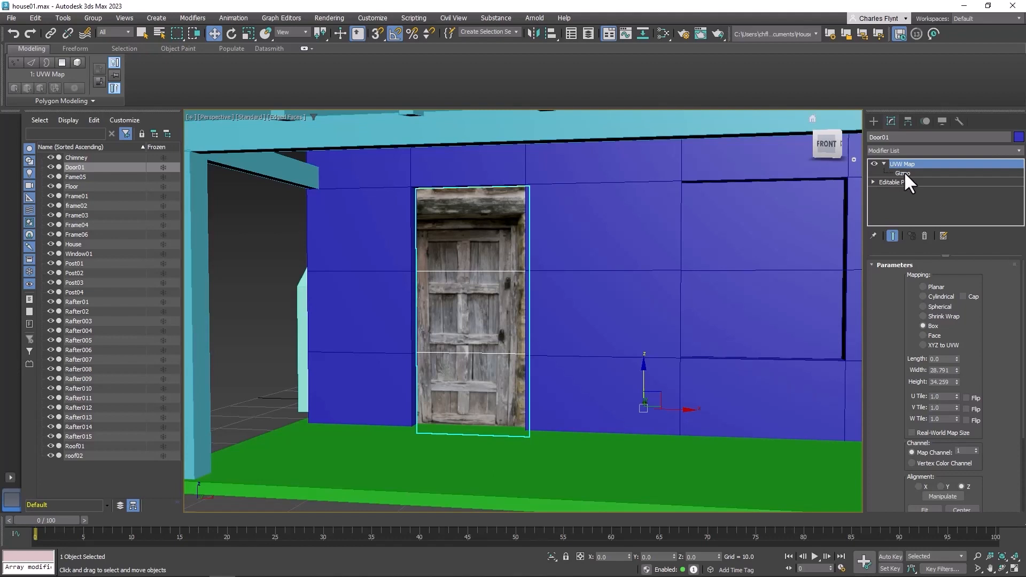
left_click(903, 172)
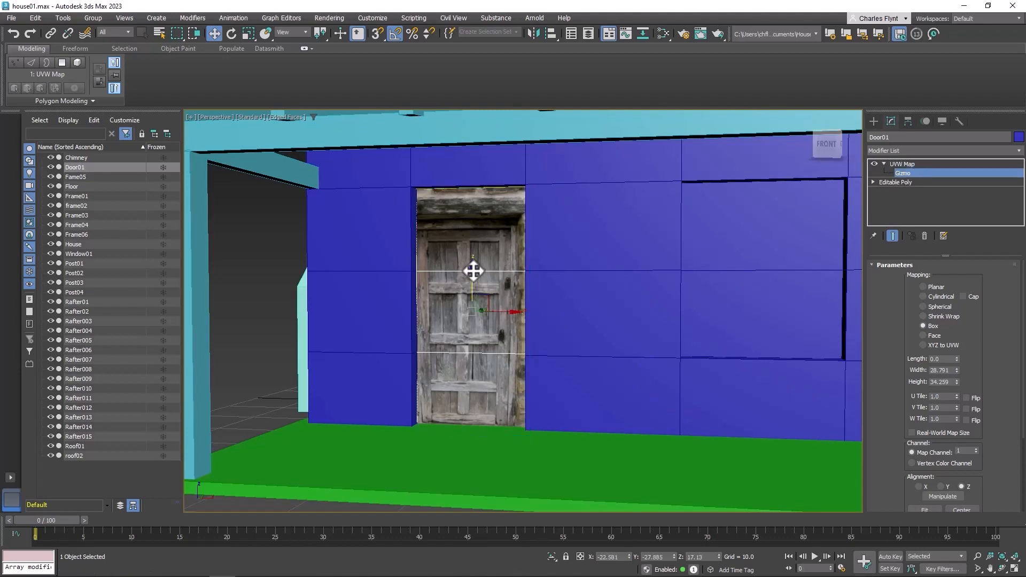
left_click_drag(473, 268, 482, 249)
left_click_drag(508, 287, 515, 291)
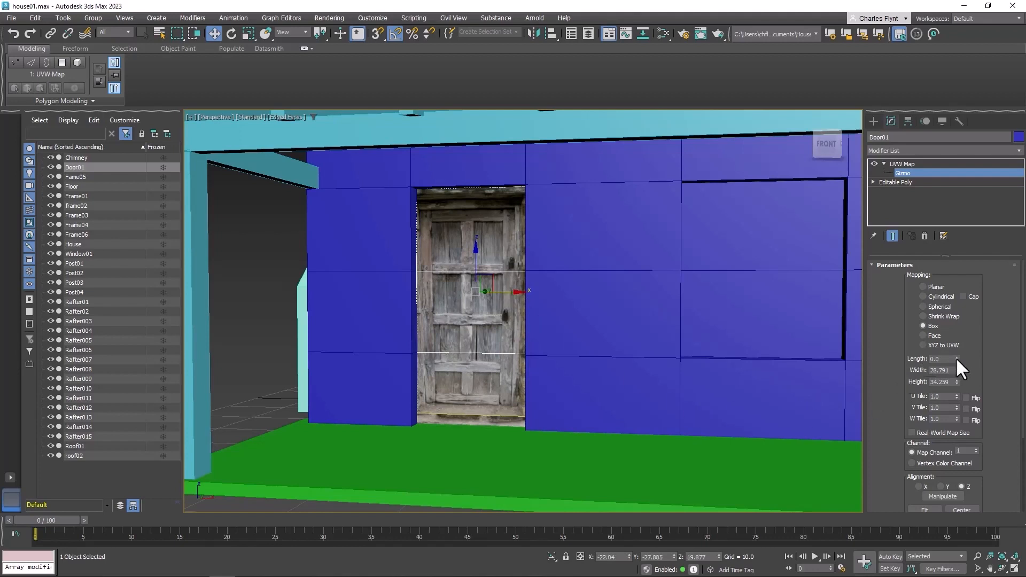
left_click_drag(956, 380, 959, 362)
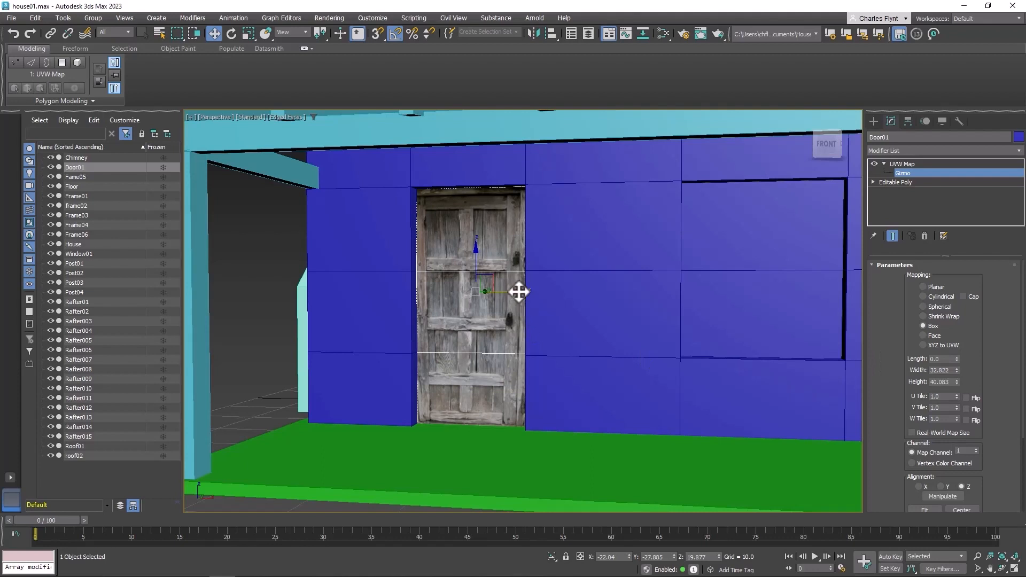
left_click_drag(516, 291, 522, 291)
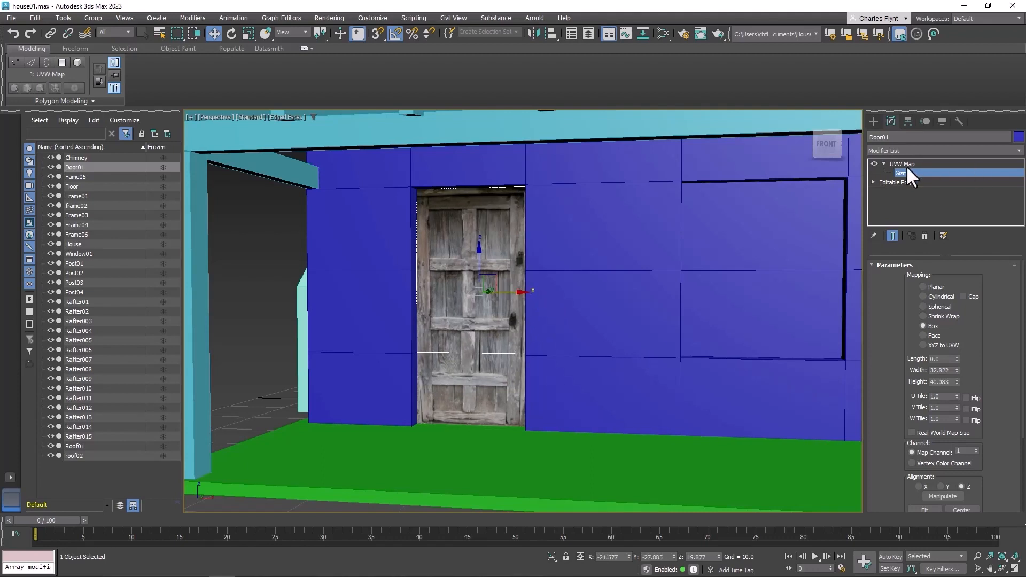
mouse_move(585, 304)
middle_mouse_down("alt")
mouse_move(557, 304)
mouse_move(576, 304)
middle_mouse_up("alt")
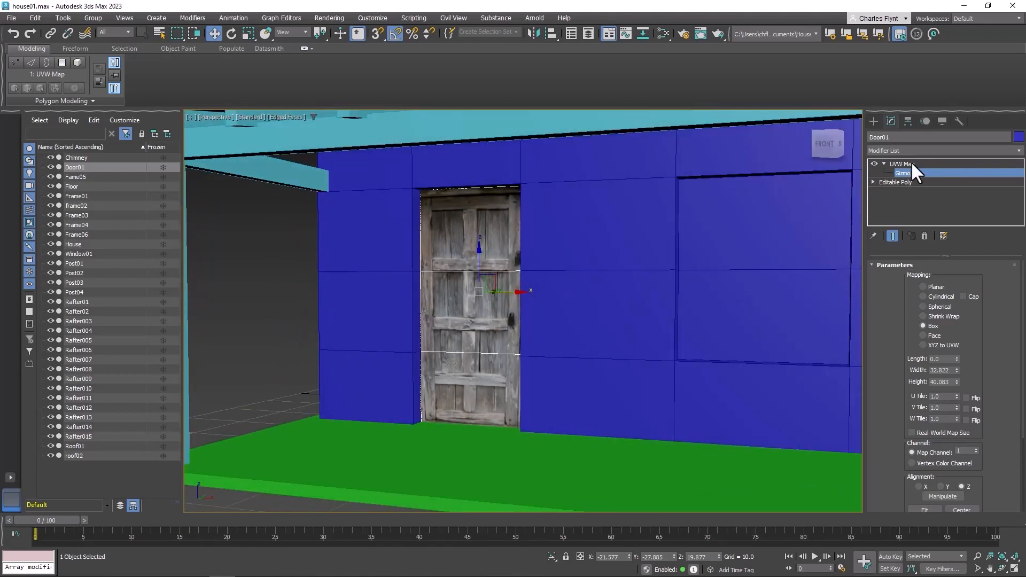
left_click(884, 164)
Select Window01, open the Slate Material Editor and add a new Physical Material node
middle_click_drag(774, 296, 714, 326)
left_click(649, 259)
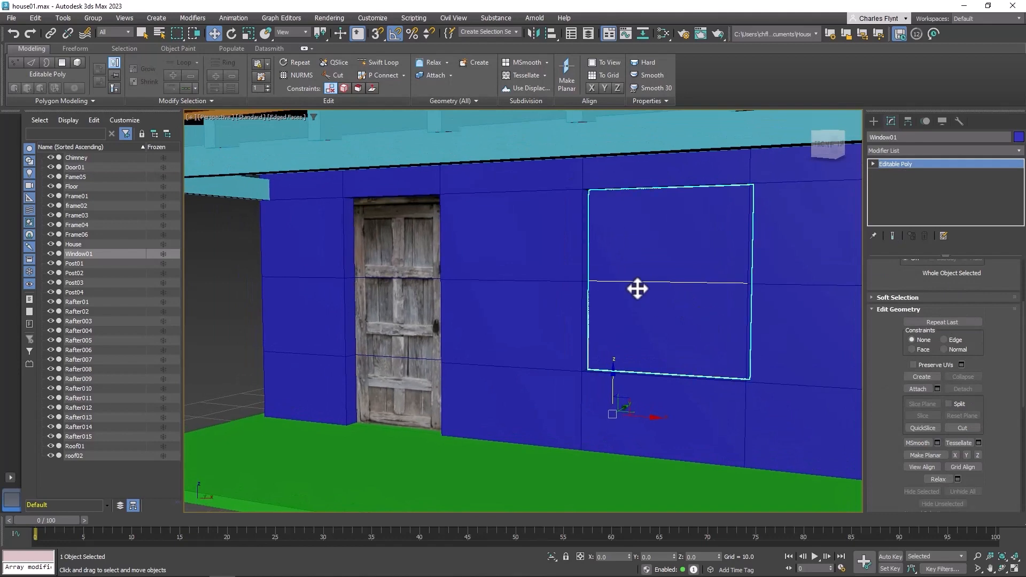
left_click(663, 32)
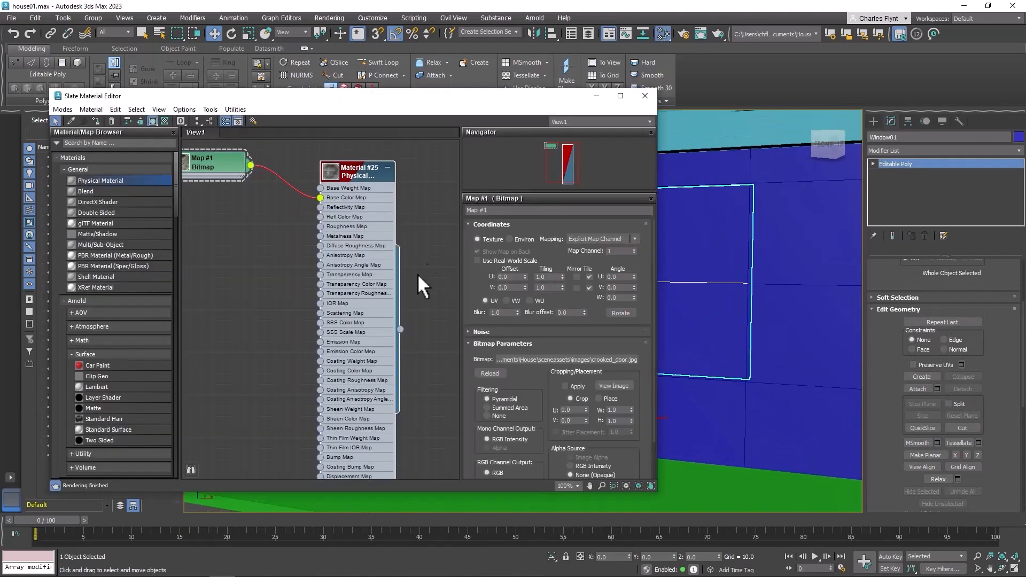
left_click(388, 168)
middle_click_drag(396, 240, 431, 234)
left_click_drag(256, 159, 277, 159)
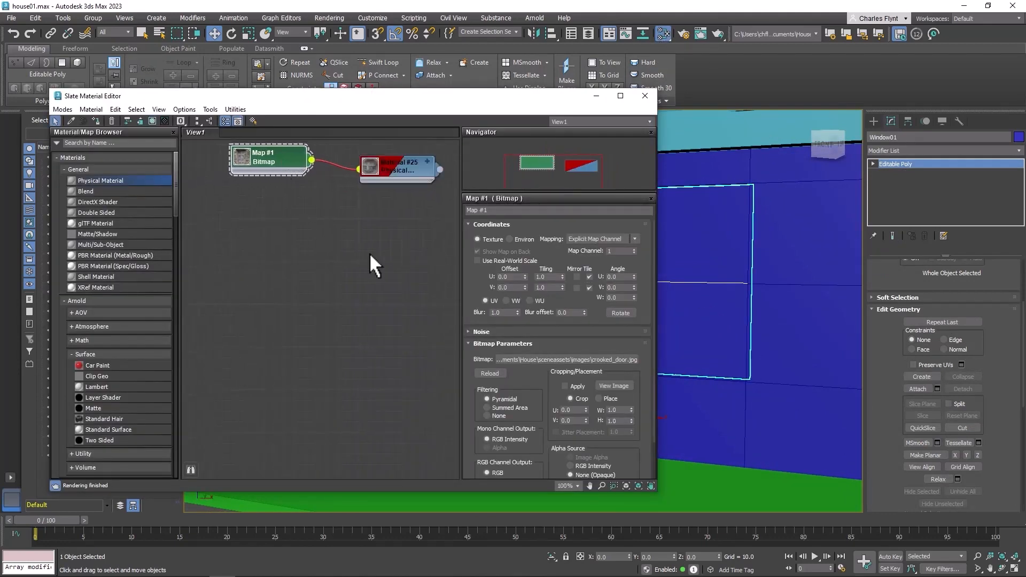
middle_click_drag(302, 267, 252, 251)
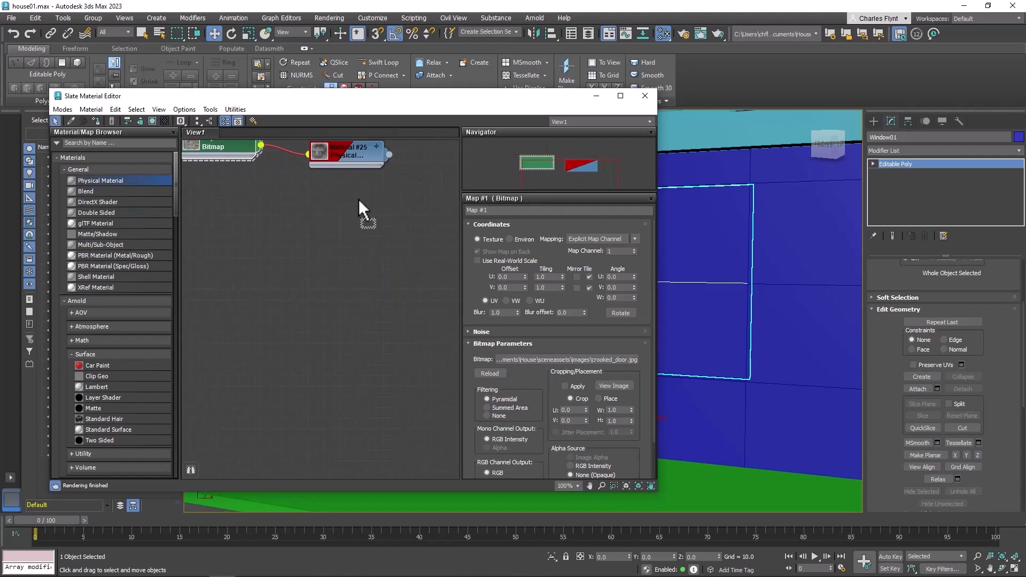
left_click_drag(358, 199, 358, 199)
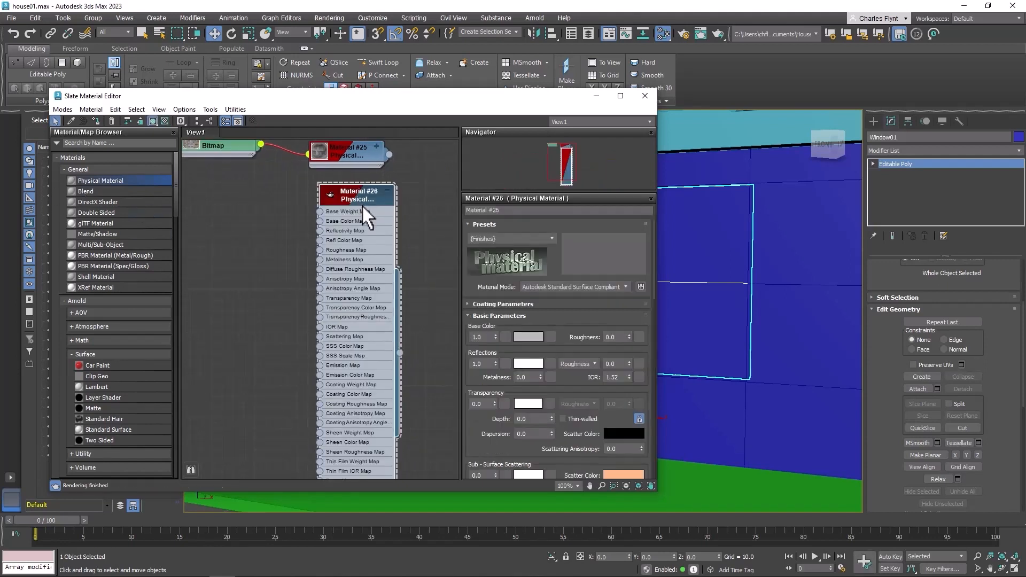
Rename the new Physical Material as Window01
left_click(504, 210)
type("Win")
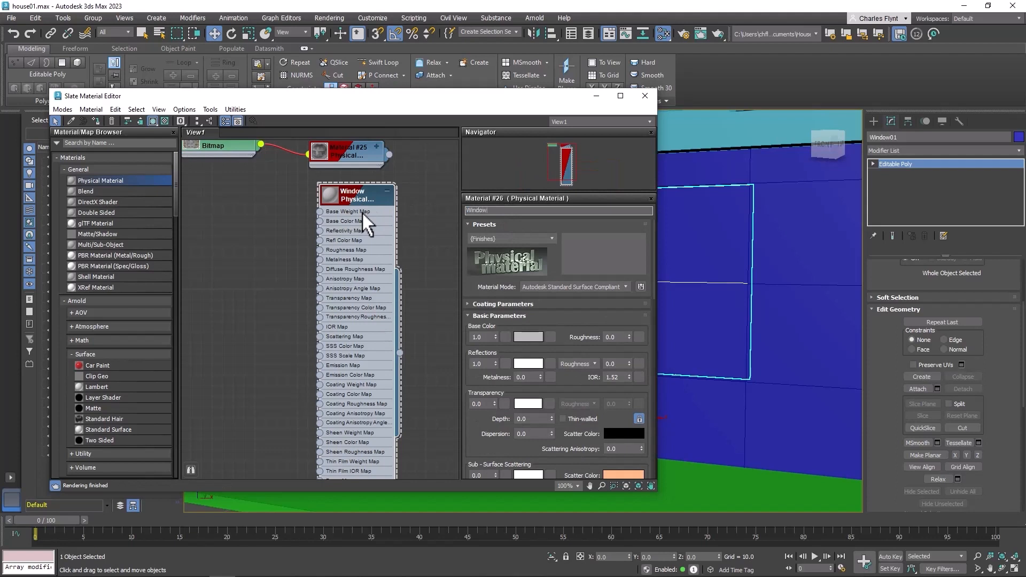
type("dow01")
left_click(348, 200)
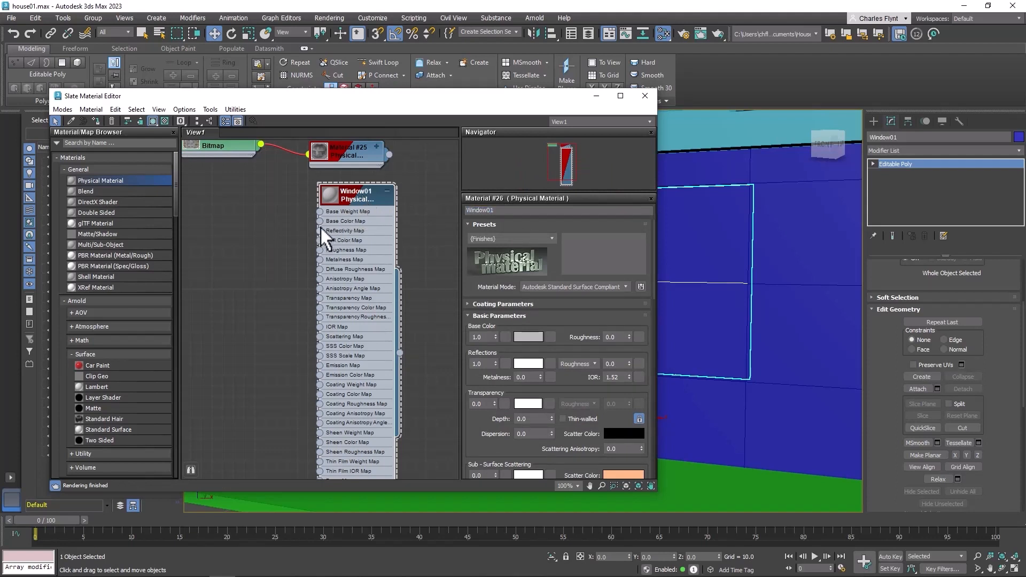
Connect a Bitmap map using the window_20 image to the Window01 material's Base Color input
left_click_drag(319, 221, 233, 203)
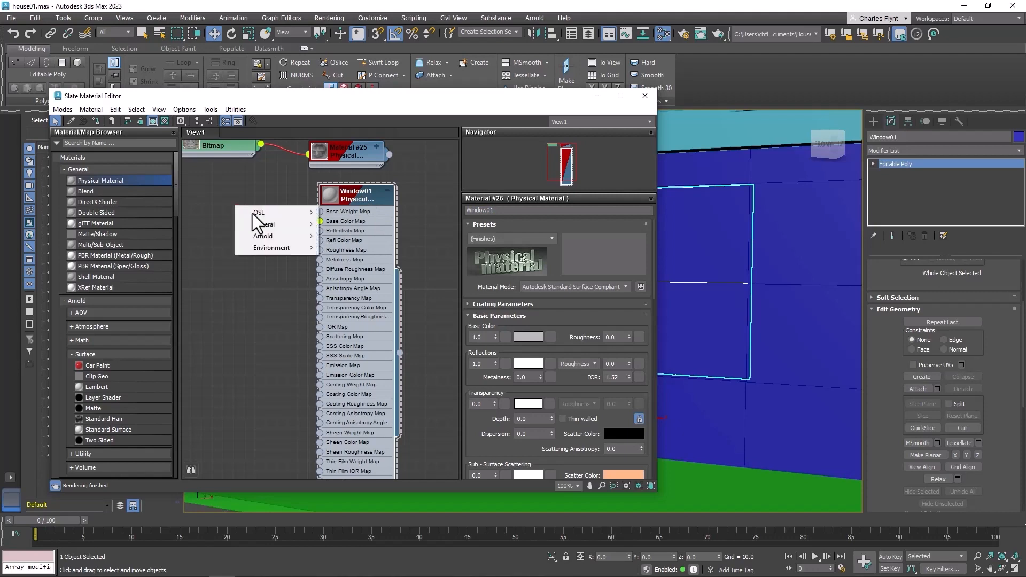
mouse_move(266, 223)
left_click(342, 143)
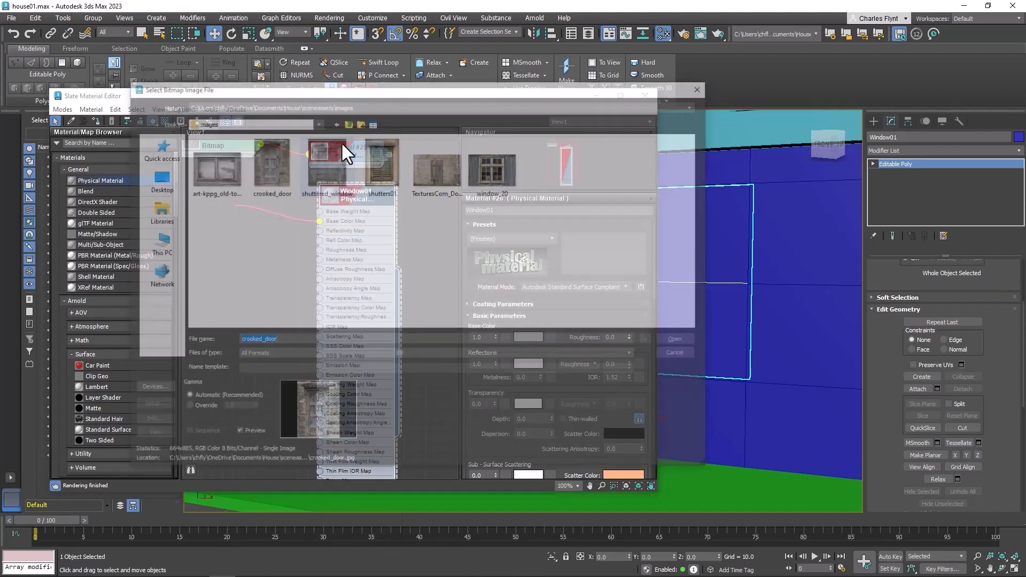
left_click(494, 172)
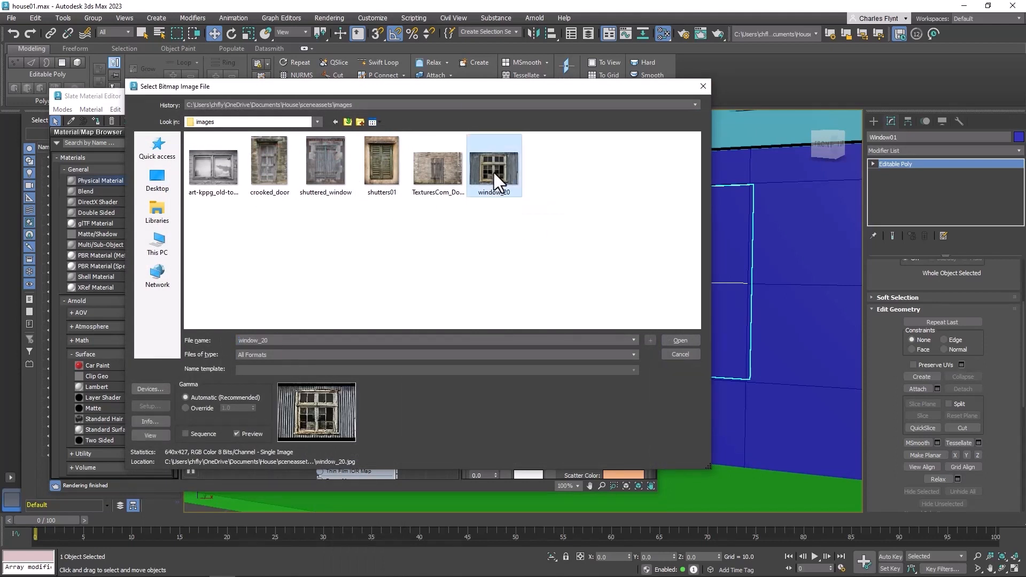
left_click(381, 174)
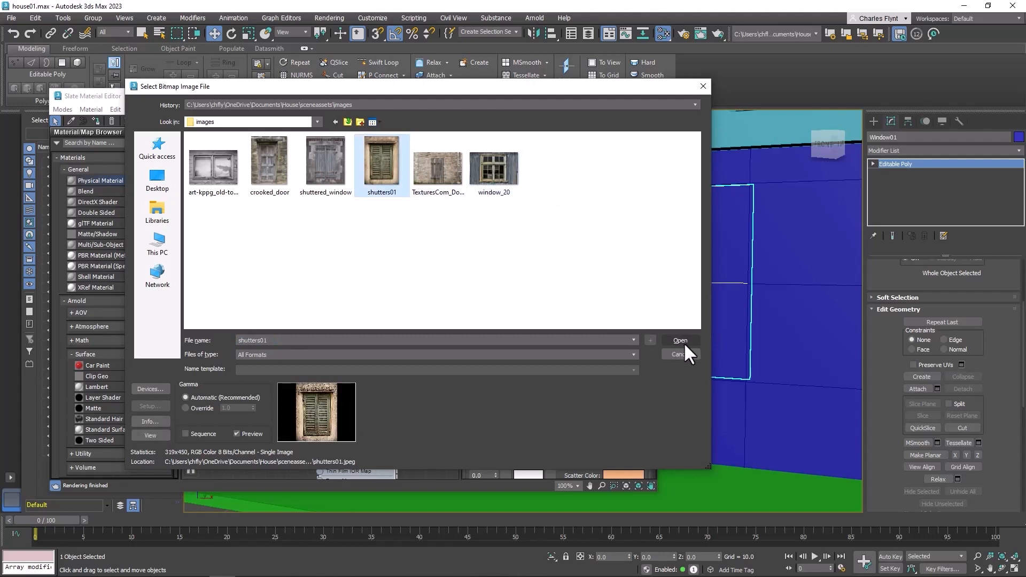
left_click(499, 169)
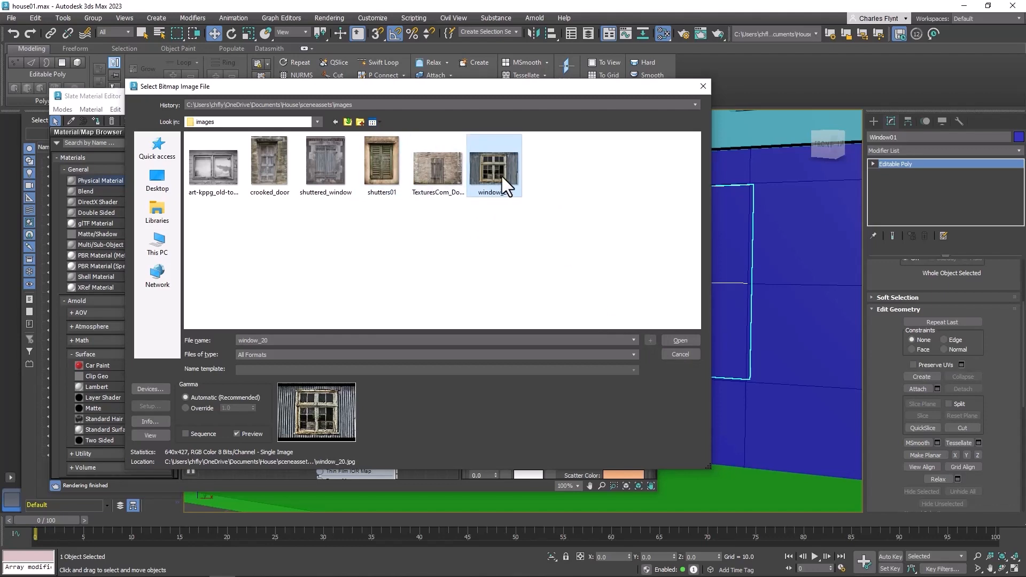
left_click(669, 340)
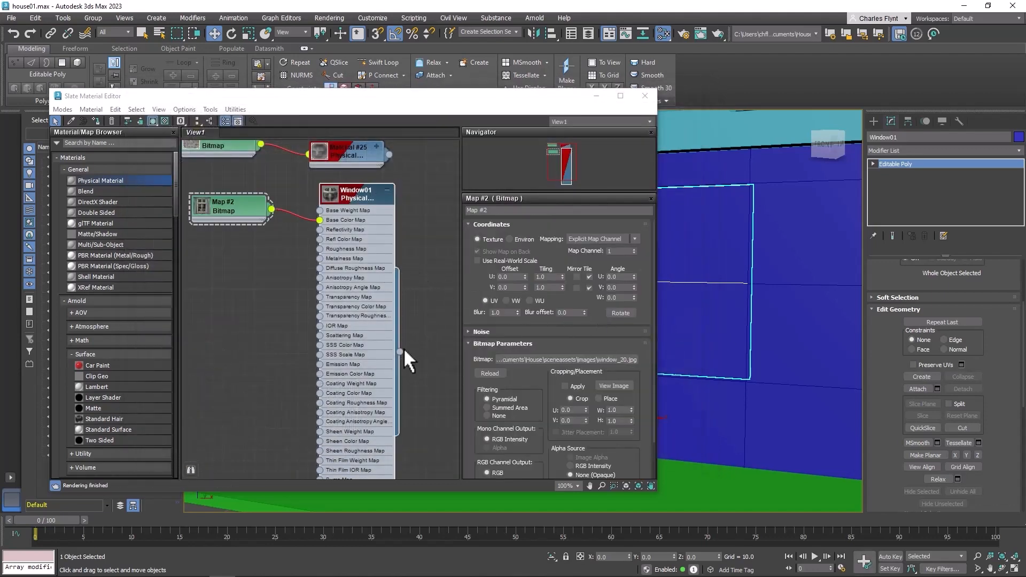
Assign the window material to Window01 and close the material editor
left_click_drag(399, 351, 698, 264)
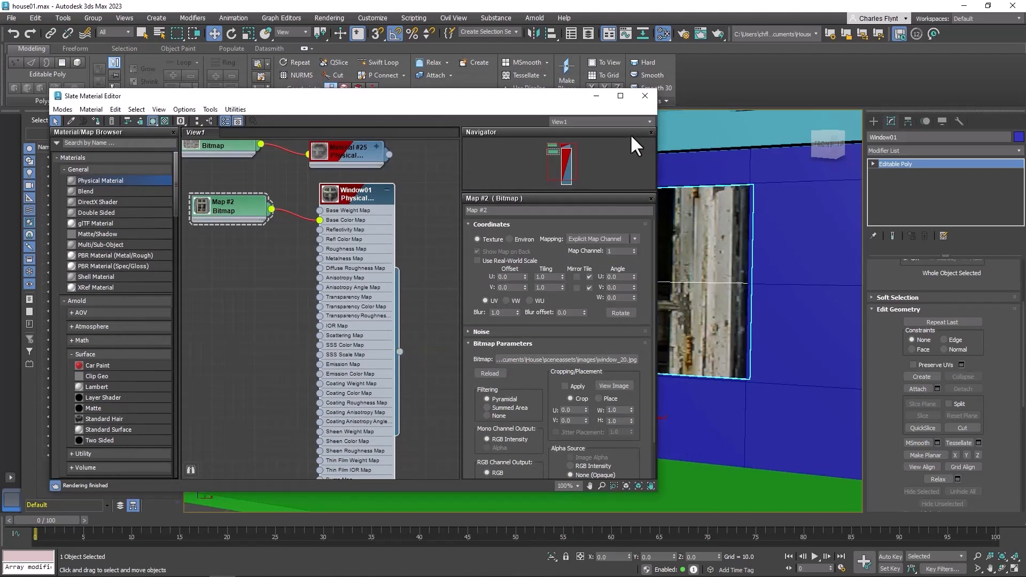
left_click(643, 97)
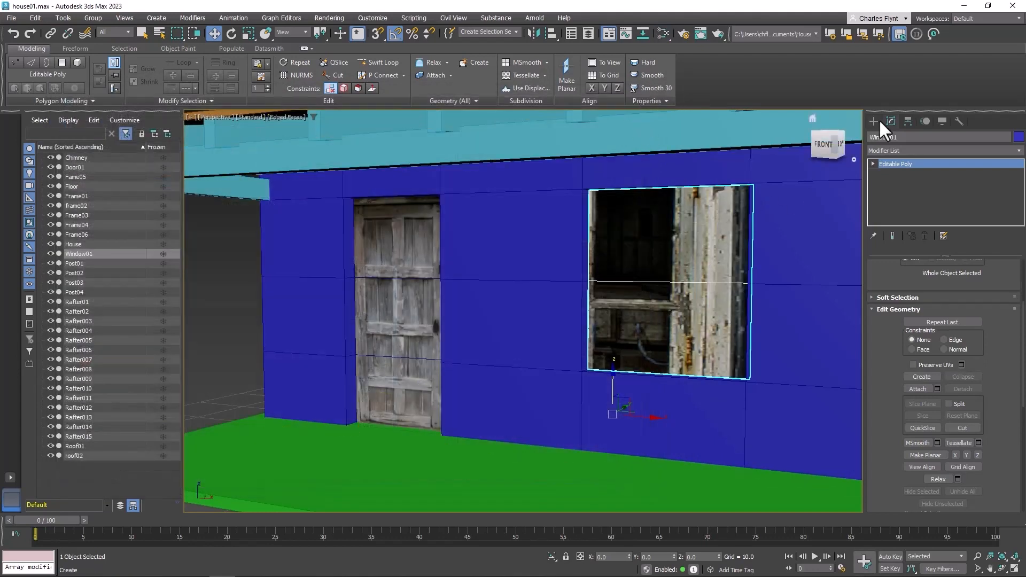
Add a UVW Map modifier to Window01 and bring up its mapping parameters
left_click(922, 150)
left_click(924, 151)
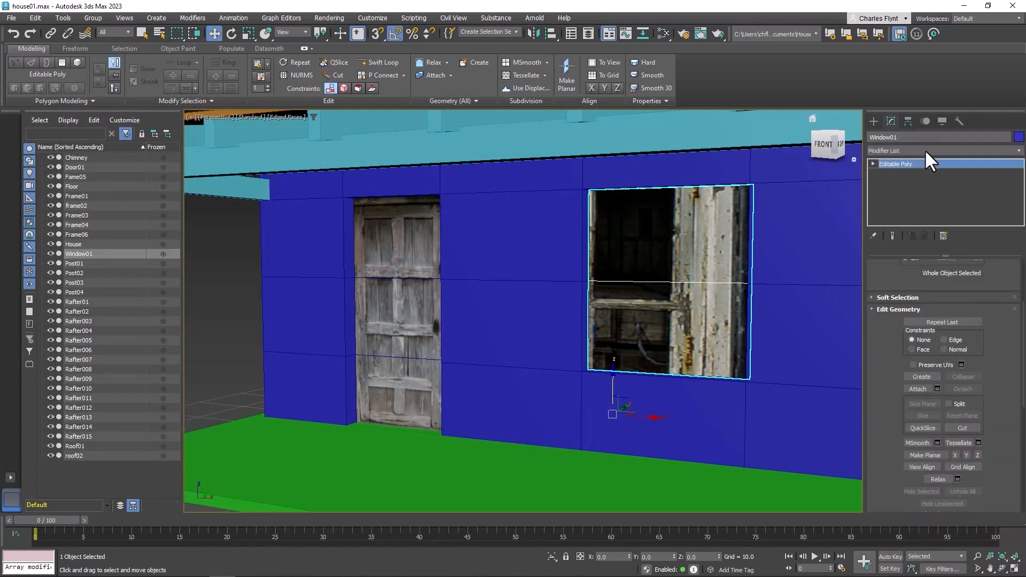
left_click(926, 151)
left_click_drag(1021, 42, 1024, 147)
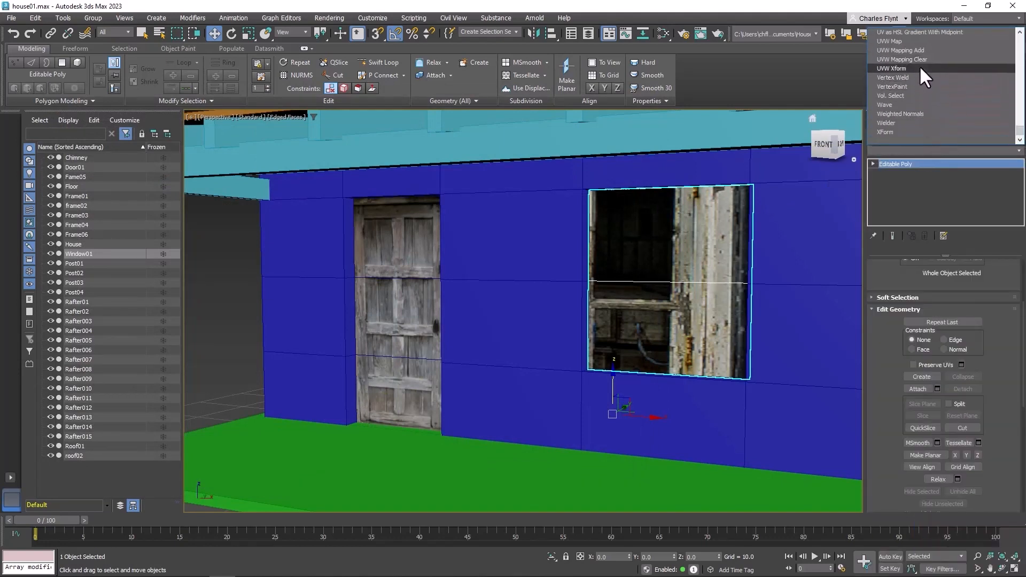
left_click(922, 42)
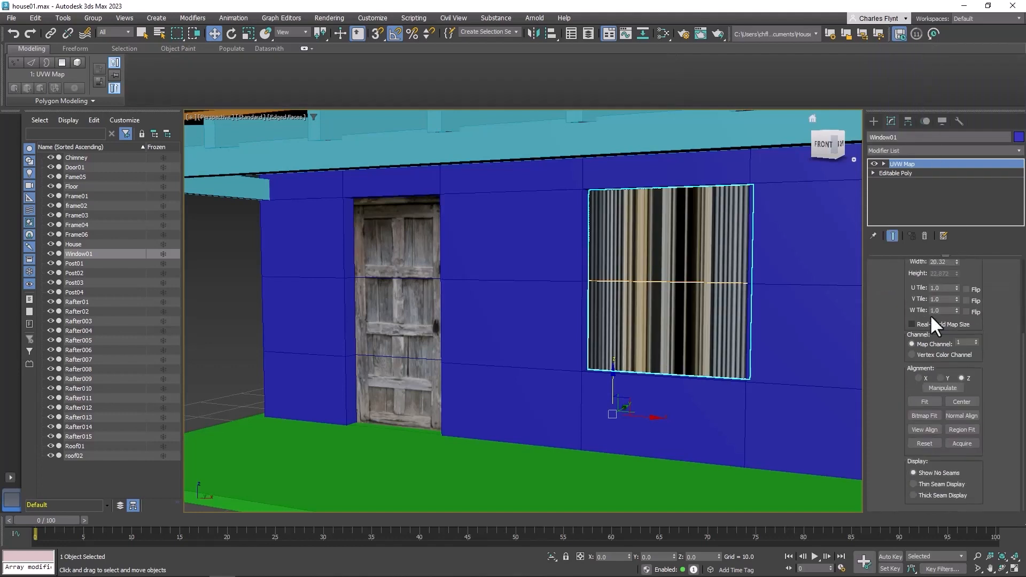
left_click_drag(1022, 338, 1015, 256)
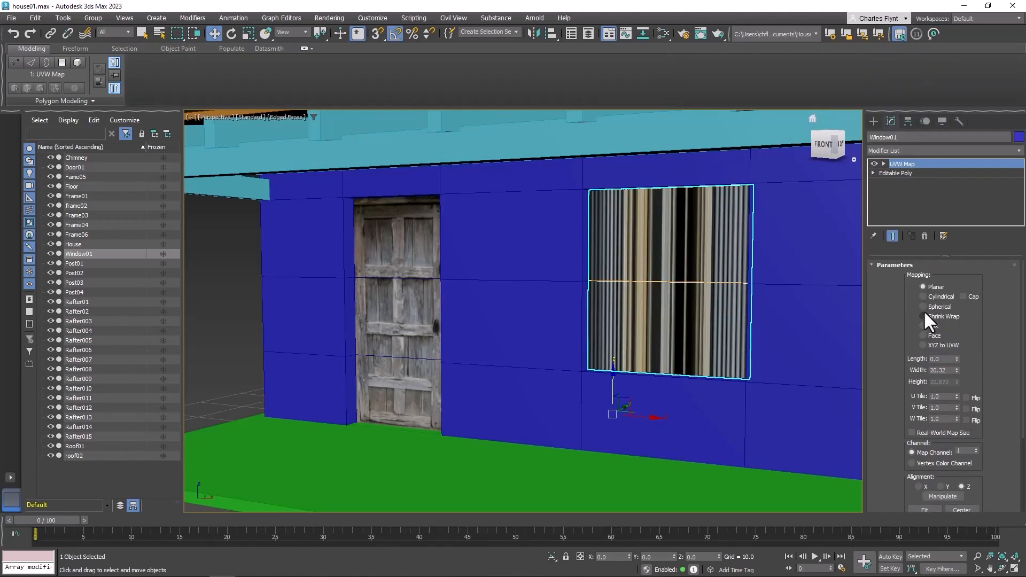
Try the UVW Map alignment on the X, Y and Z axes in turn
scroll(986, 431, "down", 2)
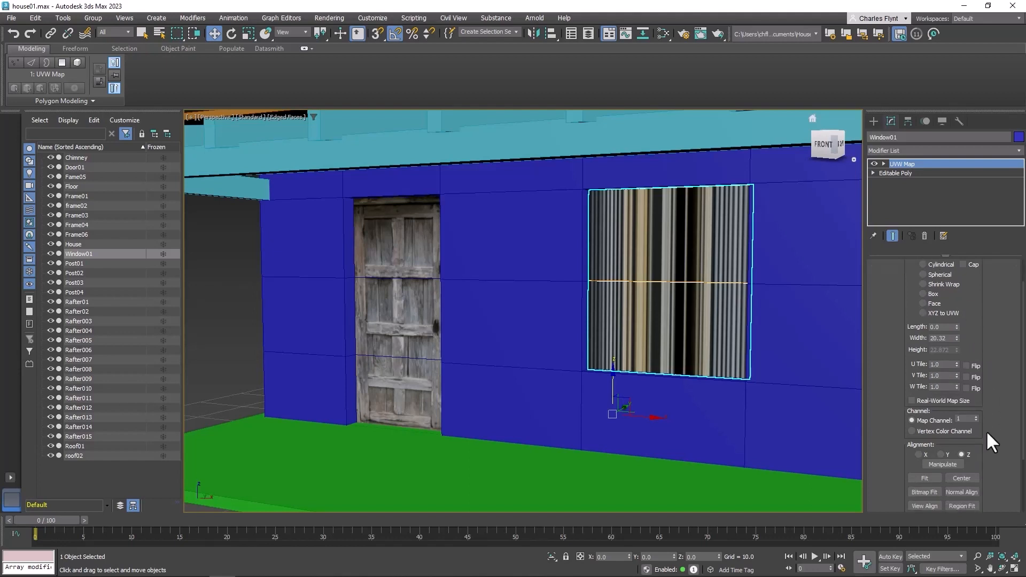
left_click(918, 455)
left_click(940, 454)
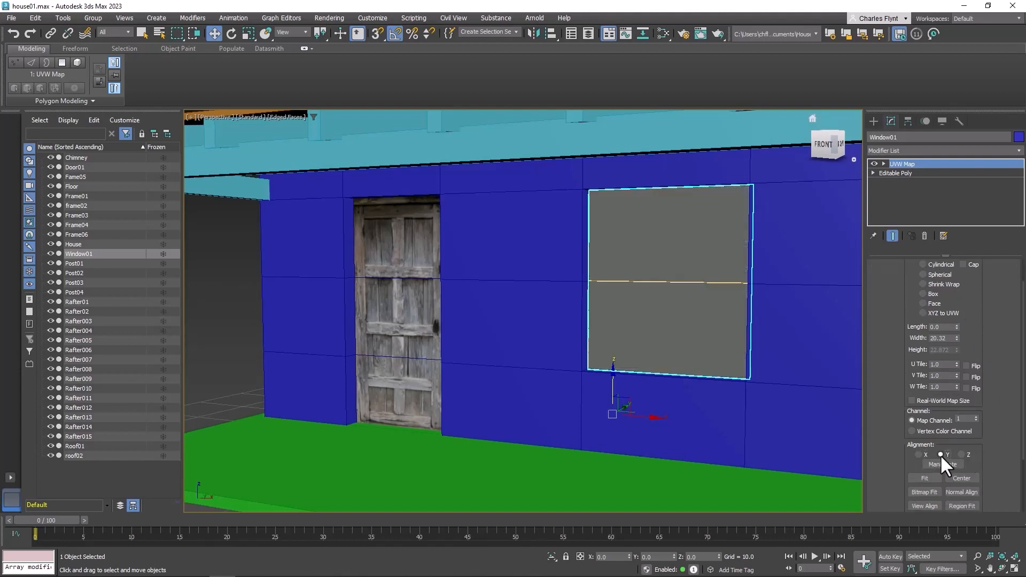
left_click(961, 454)
left_click(918, 454)
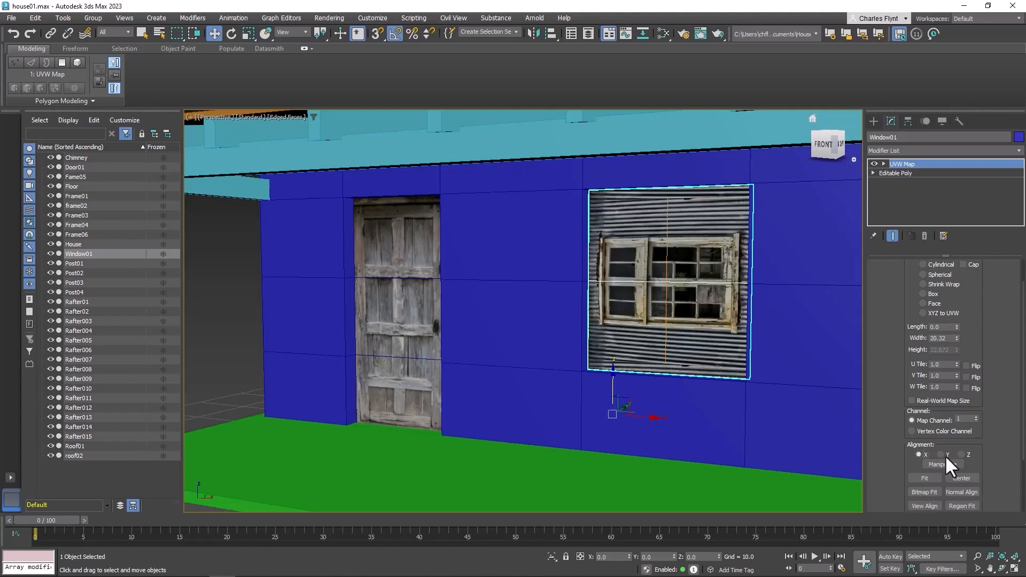
left_click_drag(983, 452, 987, 499)
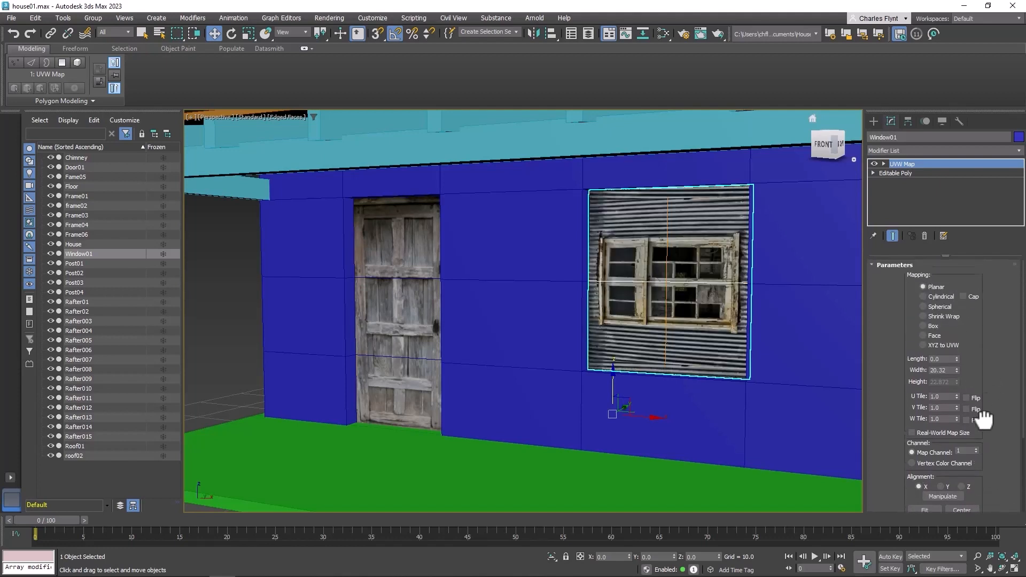
Switch the UVW Map to Box mapping and align it to the Z axis
left_click(923, 326)
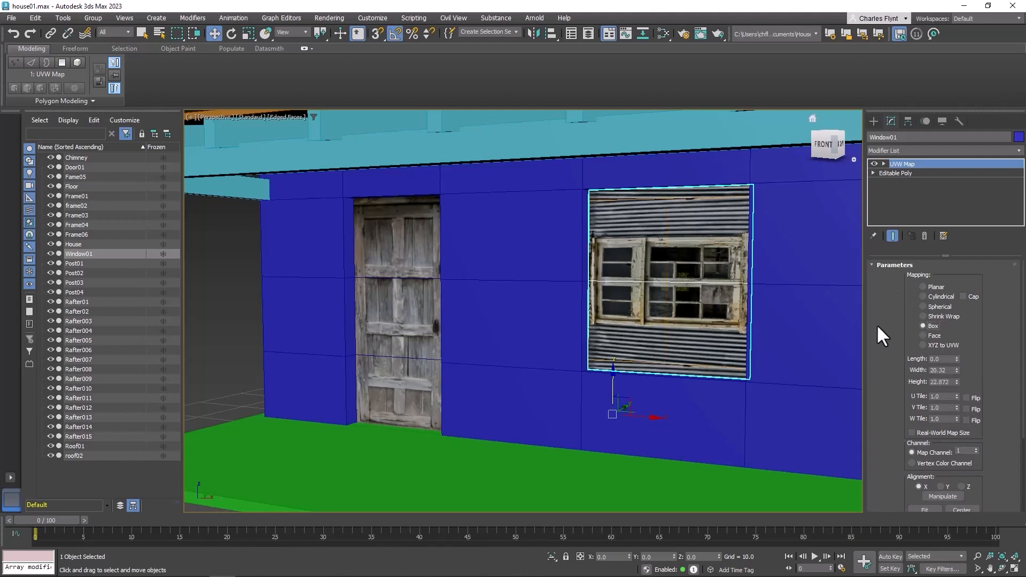
left_click(940, 487)
left_click(961, 487)
Enter the UVW Map gizmo and scale it to about 0.65 length, 67.3 width and 39.2 height
left_click(884, 164)
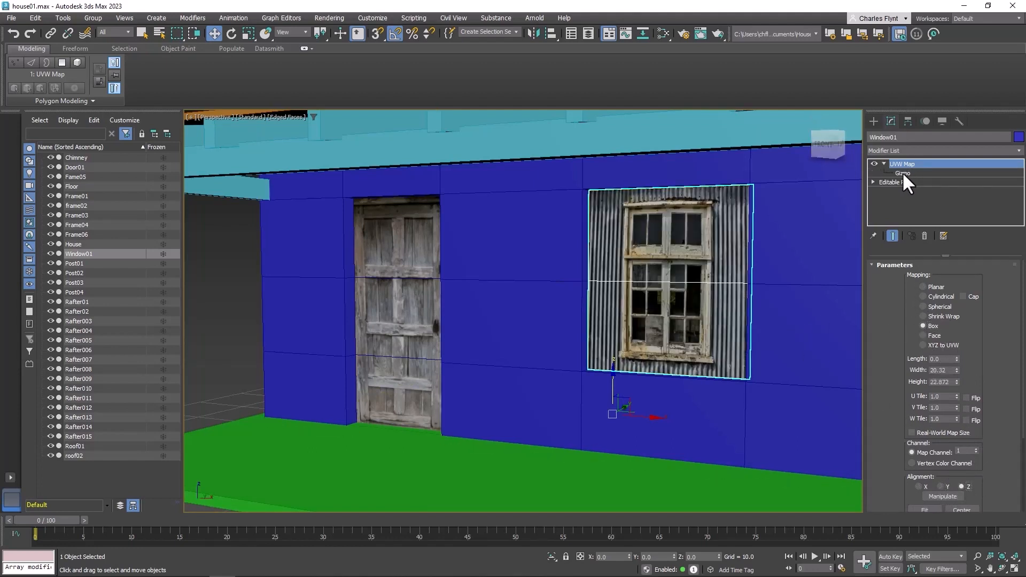
left_click(903, 173)
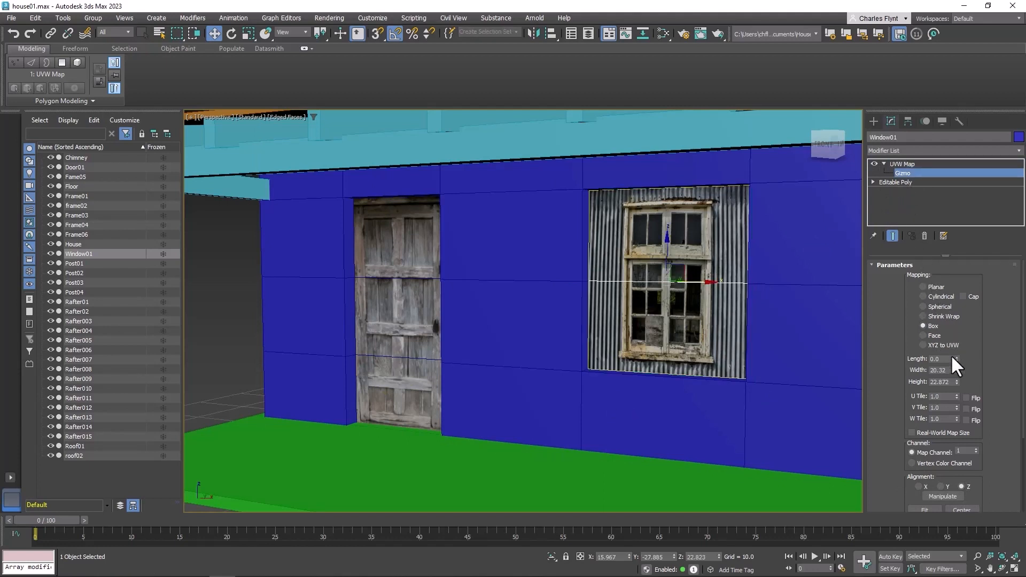
left_click_drag(956, 358, 961, 324)
left_click_drag(957, 370, 967, 329)
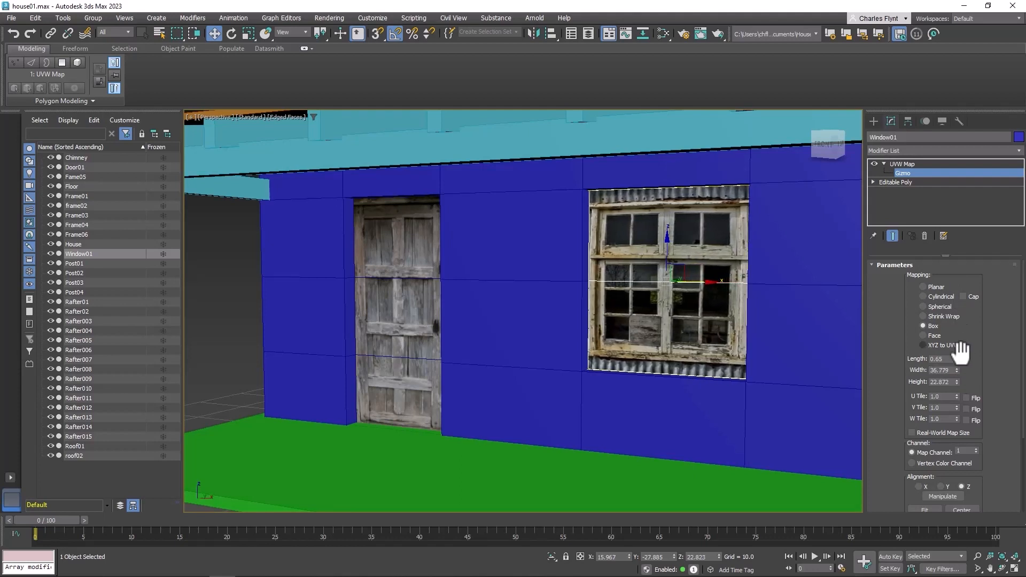
left_click_drag(958, 381, 960, 375)
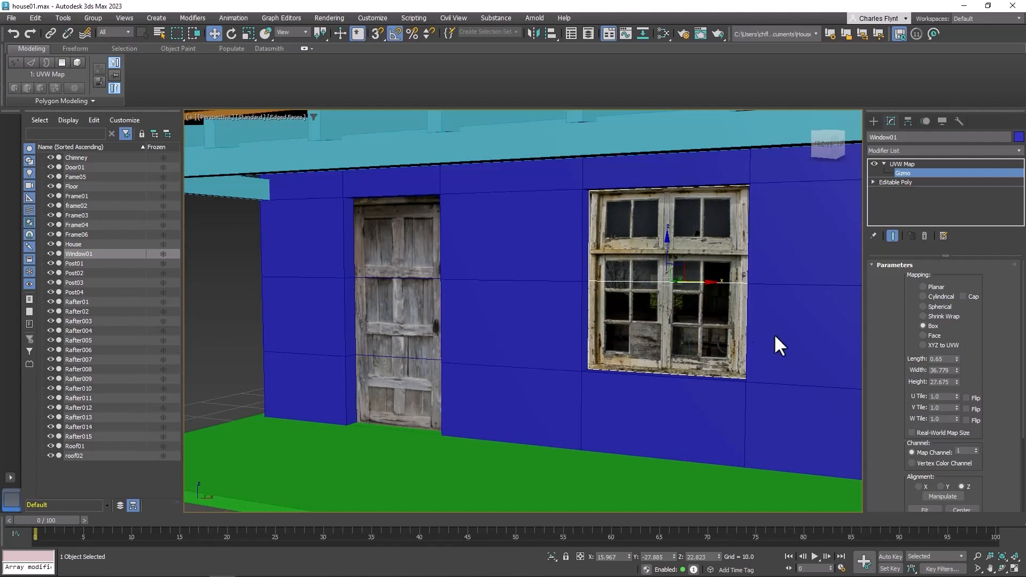
left_click_drag(955, 381, 956, 336)
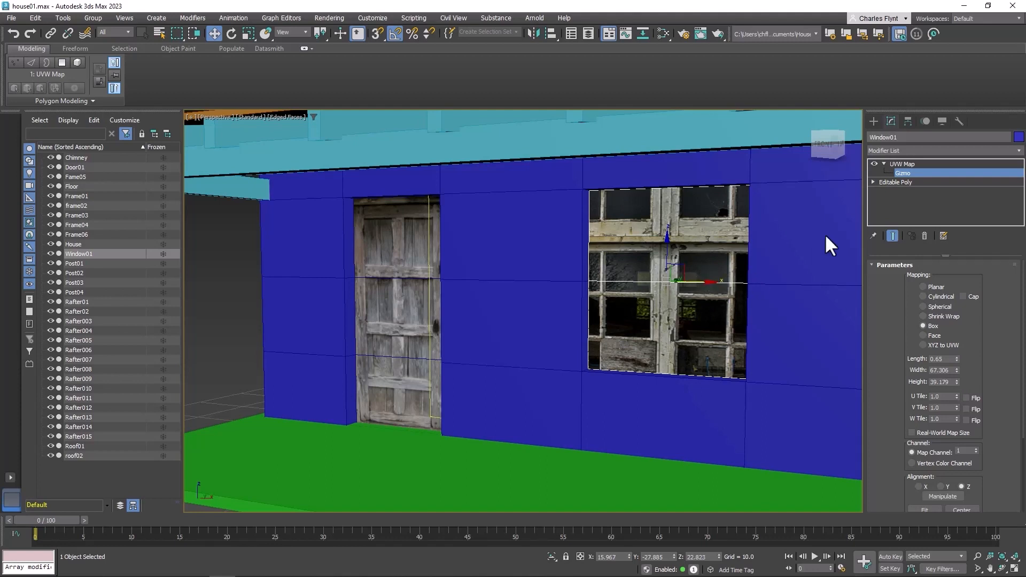
Reposition the gizmo over the window, enlarge it to about 70.7 by 41.9, and leave gizmo mode
left_click_drag(700, 280, 779, 286)
left_click_drag(735, 261, 736, 199)
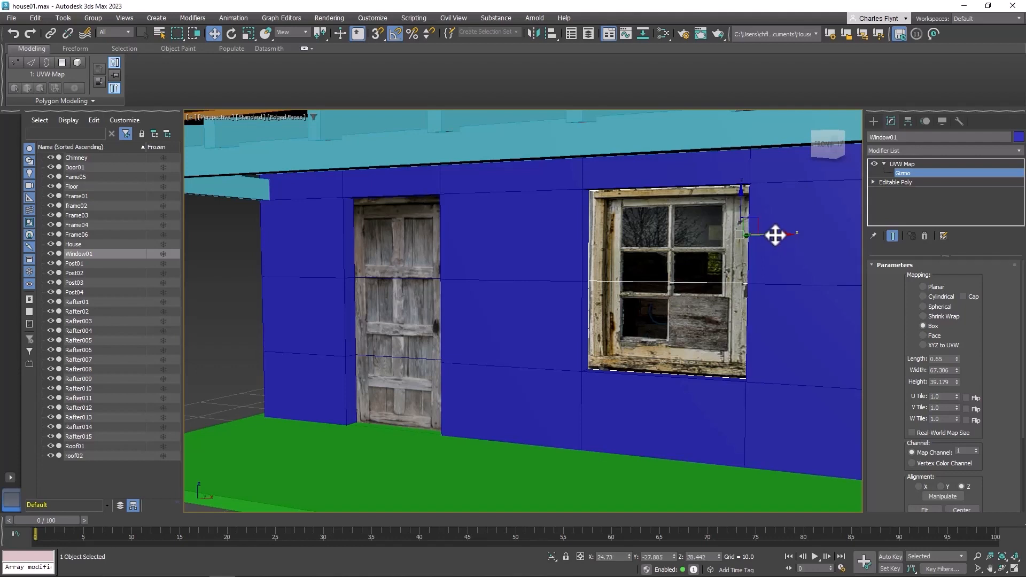
left_click_drag(776, 233, 770, 235)
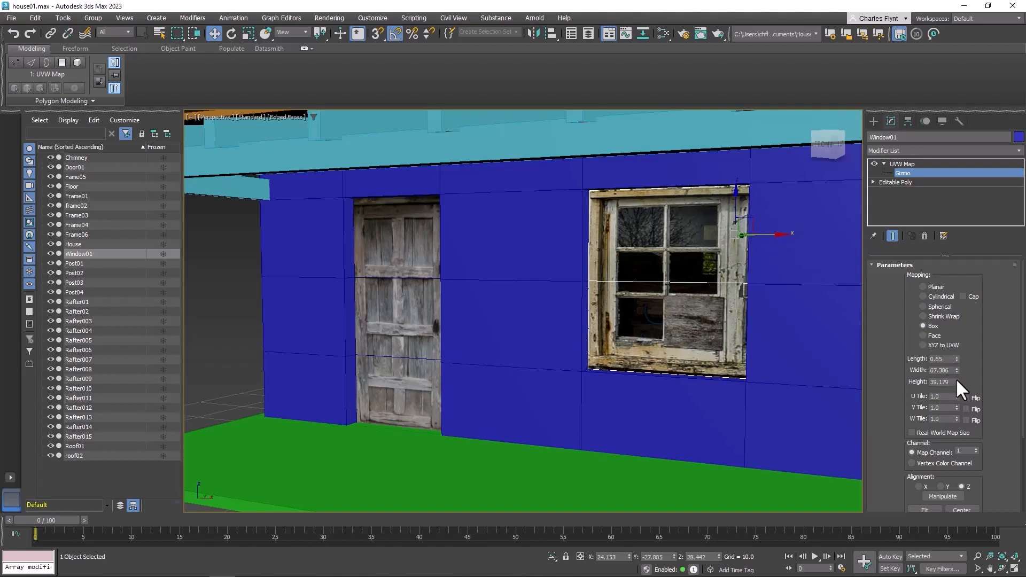
left_click_drag(956, 381, 956, 361)
left_click_drag(772, 235, 781, 234)
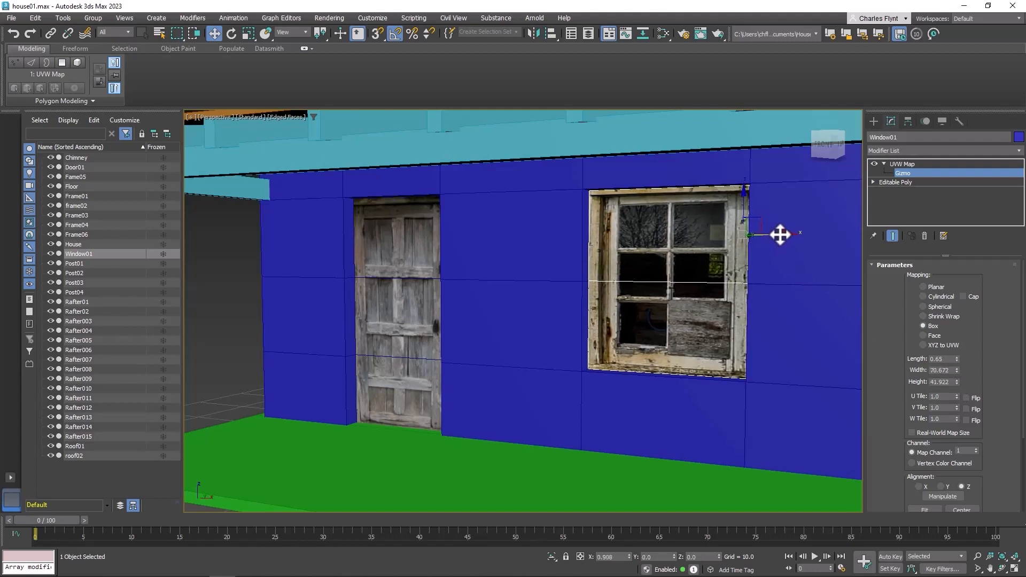
left_click(903, 163)
Select the House and pick the six wall polygons forming the doorway in polygon mode
scroll(600, 403, "up", 3)
middle_click_drag(717, 414, 552, 358)
scroll(600, 402, "down", 5)
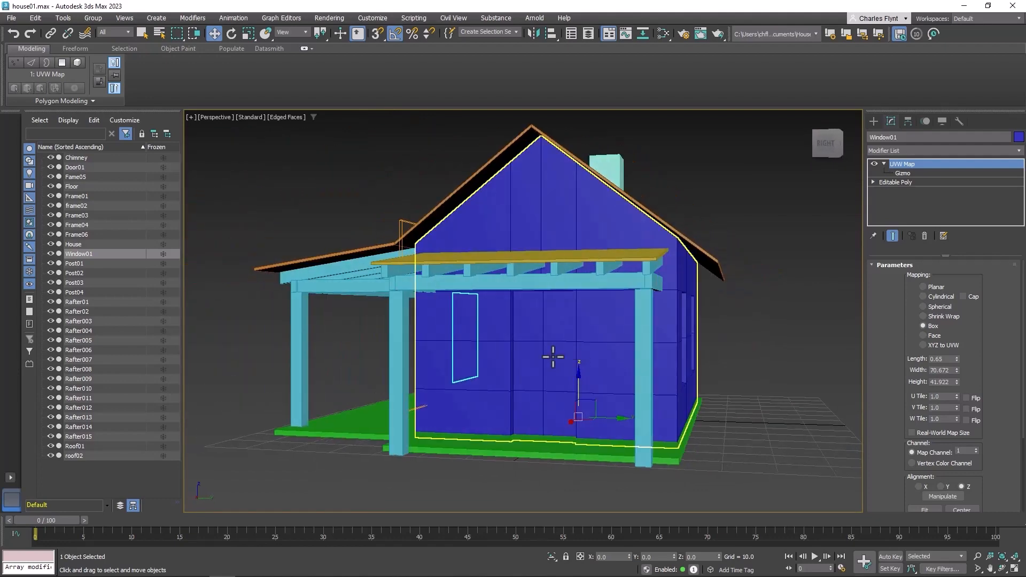
left_click(560, 335)
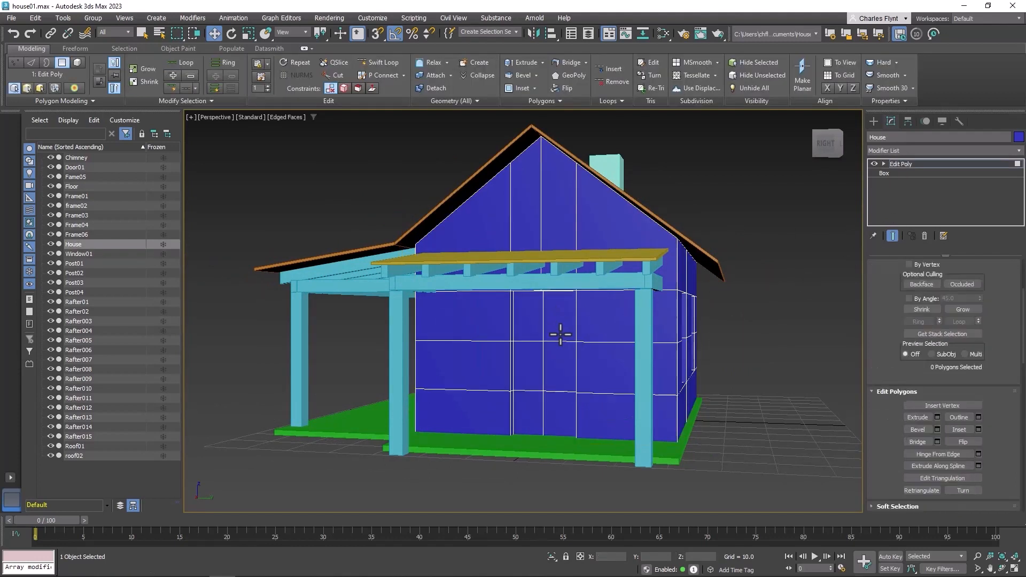
right_click(559, 333)
left_click(541, 287)
left_click(556, 316)
left_click(528, 317, "ctrl")
left_click(529, 361, "ctrl")
left_click(559, 364, "ctrl")
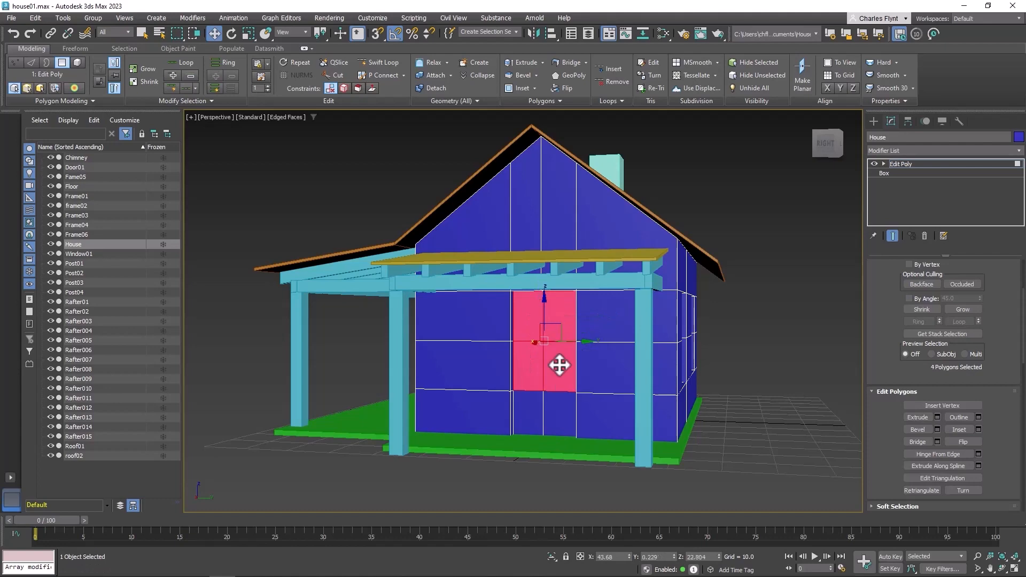
left_click(554, 417, "ctrl")
left_click(531, 412, "ctrl")
Detach the selected doorway polygons from the House as a separate object
scroll(595, 419, "up", 3)
scroll(564, 417, "down", 5)
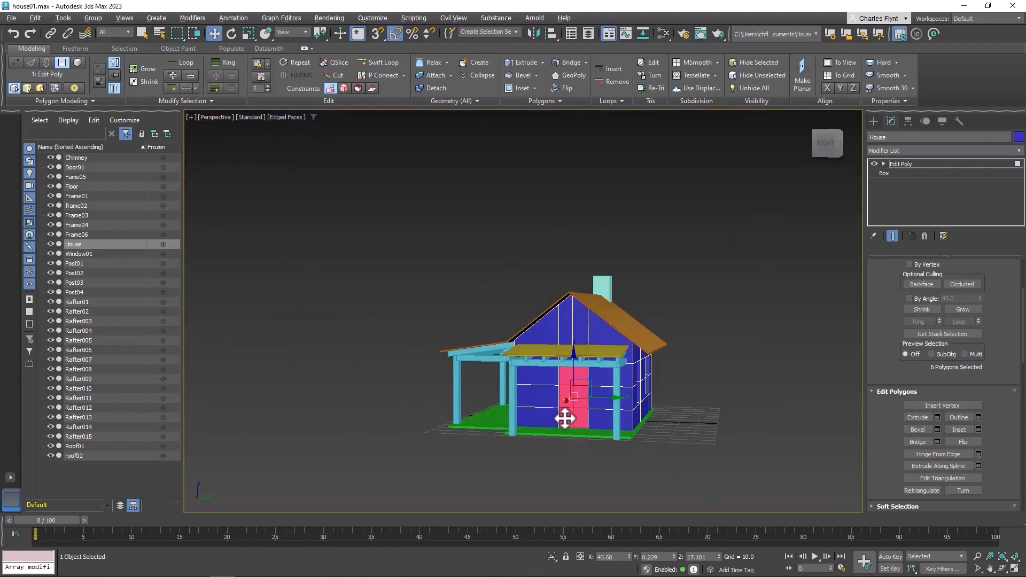
middle_click_drag(563, 417, 417, 310, "alt")
scroll(560, 386, "up", 4)
scroll(509, 371, "up", 5)
middle_click_drag(508, 372, 417, 292)
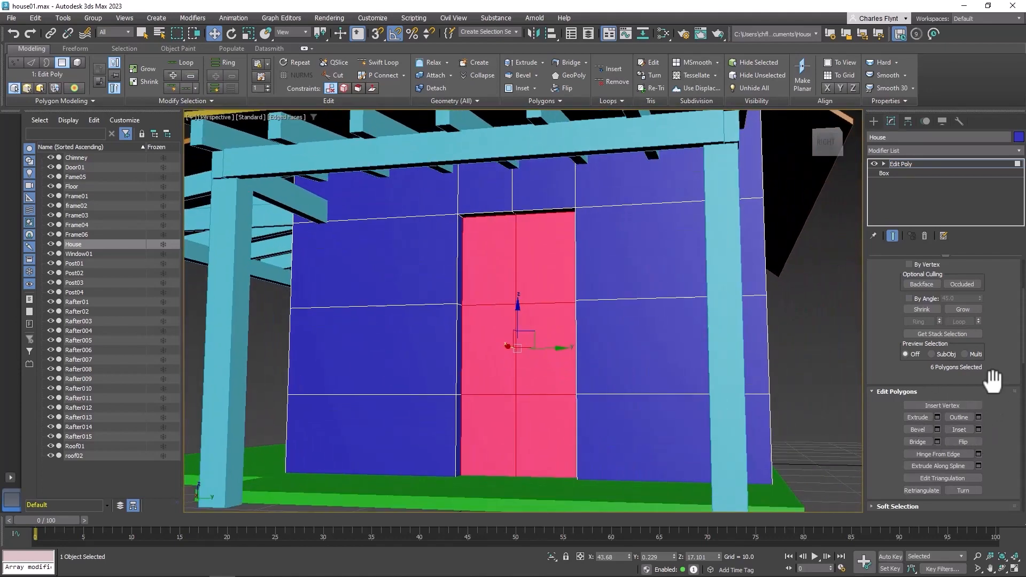
scroll(993, 380, "down", 4)
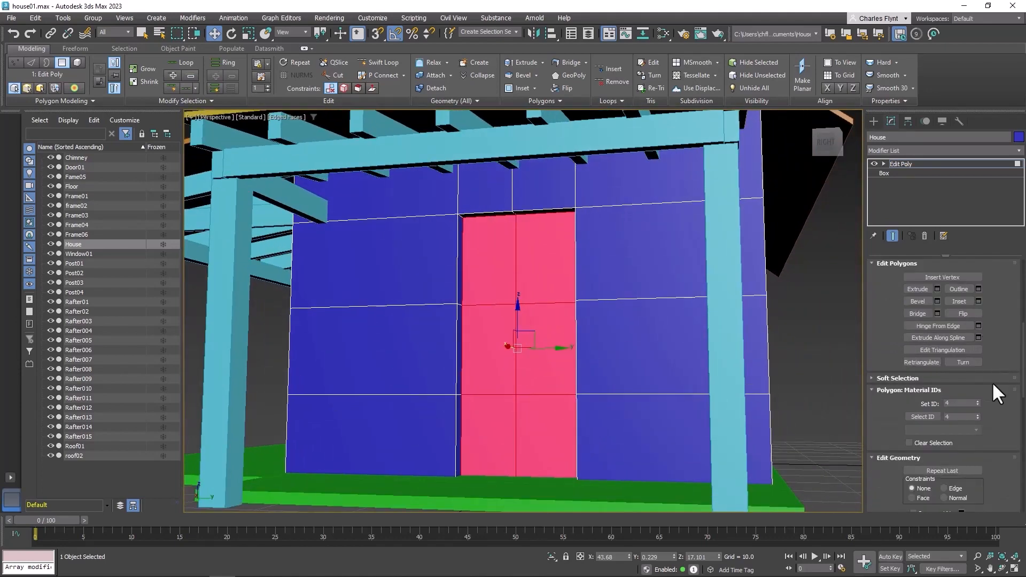
scroll(991, 382, "down", 3)
left_click(958, 425)
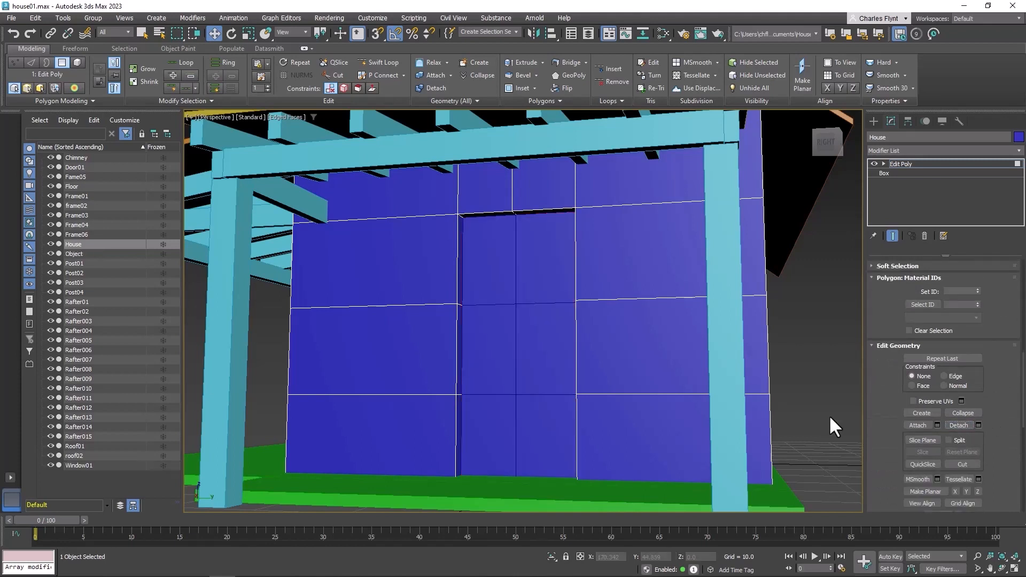
Rename the detached object as Door02
left_click(73, 253)
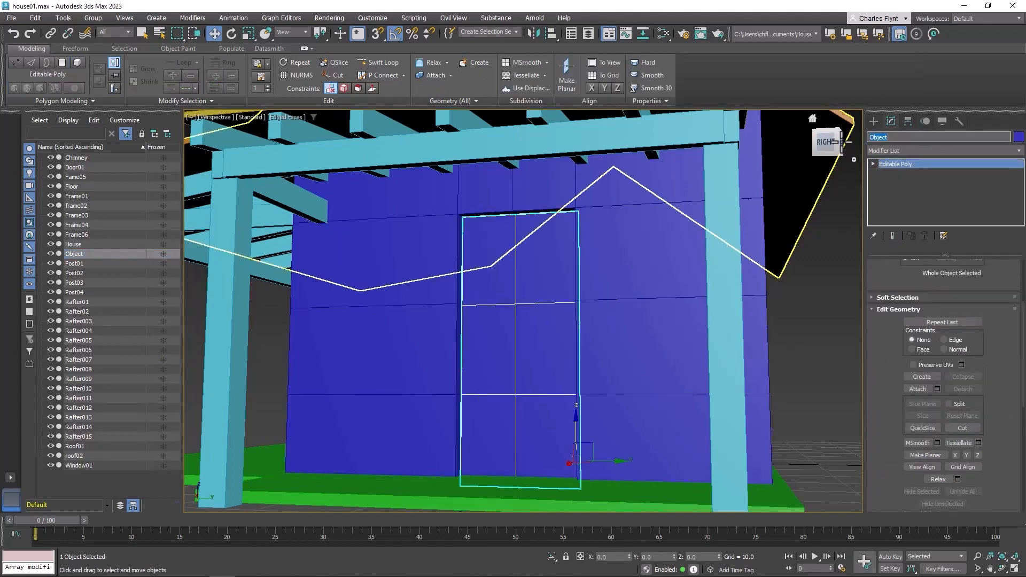
type("Door02")
key("Return")
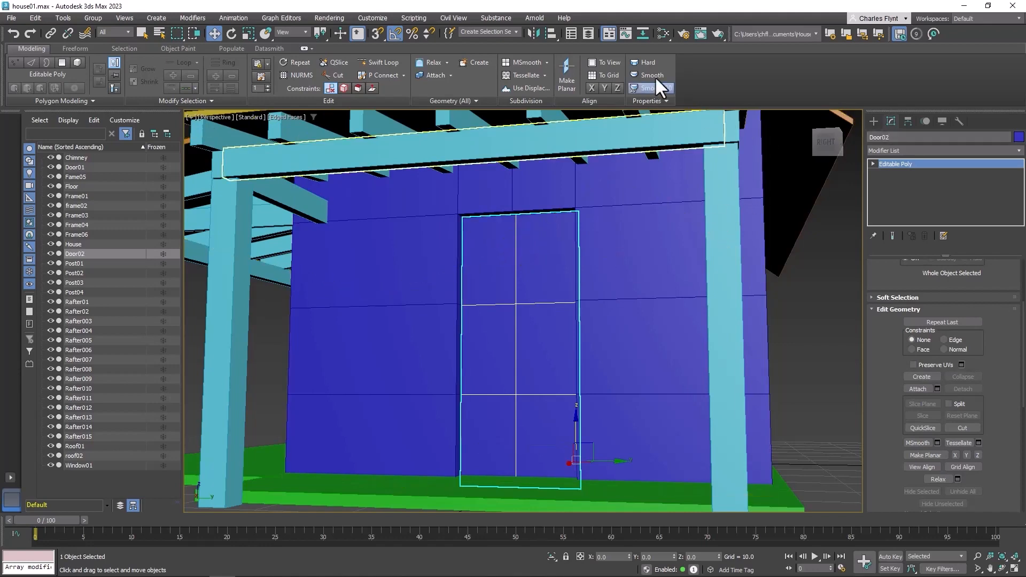
Open the Slate Material Editor, add a new Physical Material node and delete the stray connection
left_click(663, 34)
left_click(387, 190)
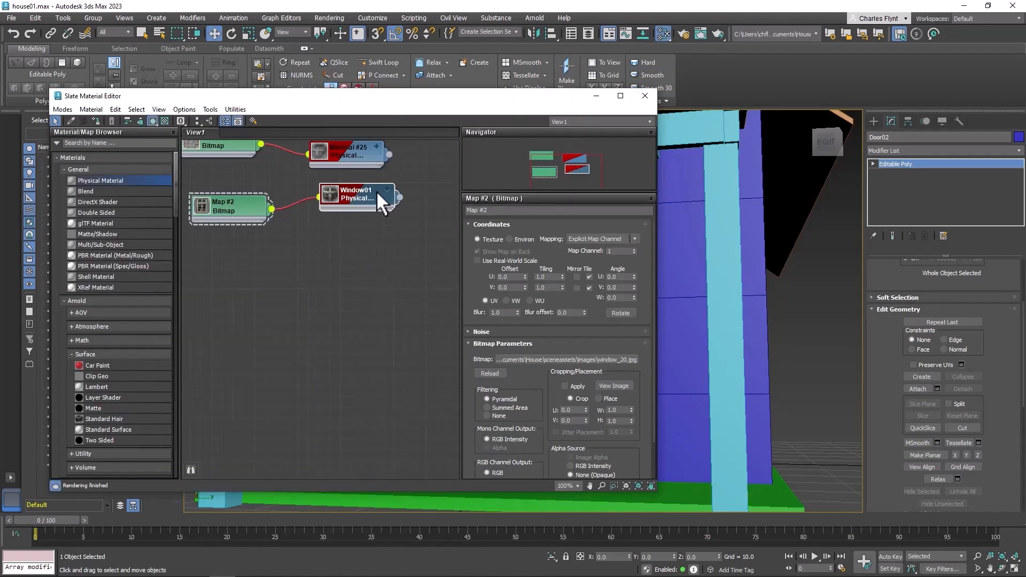
left_click_drag(223, 203, 213, 193)
left_click_drag(362, 197, 351, 196)
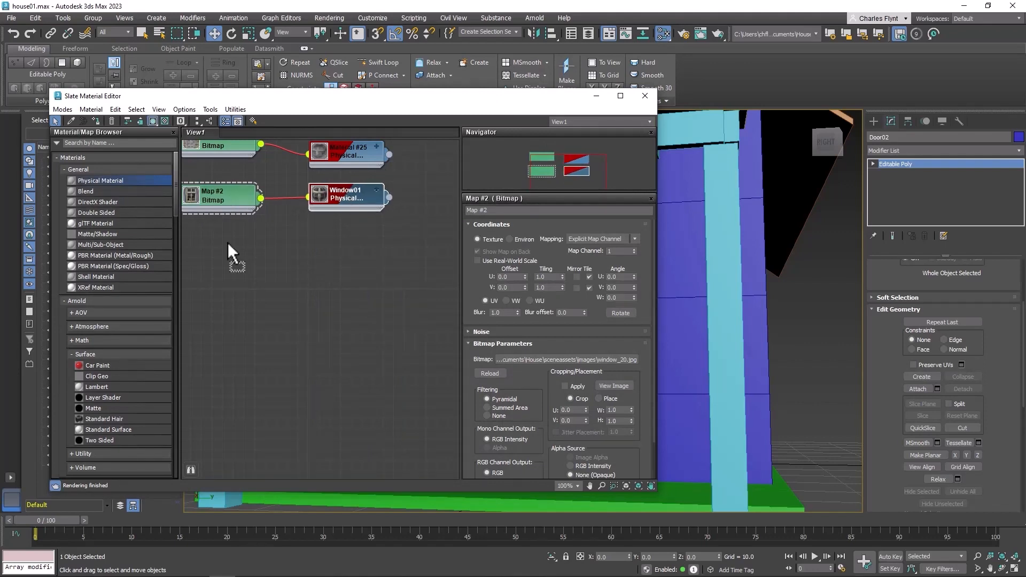
left_click_drag(228, 242, 361, 242)
left_click_drag(331, 274, 245, 238)
mouse_move(271, 255)
left_click(353, 154)
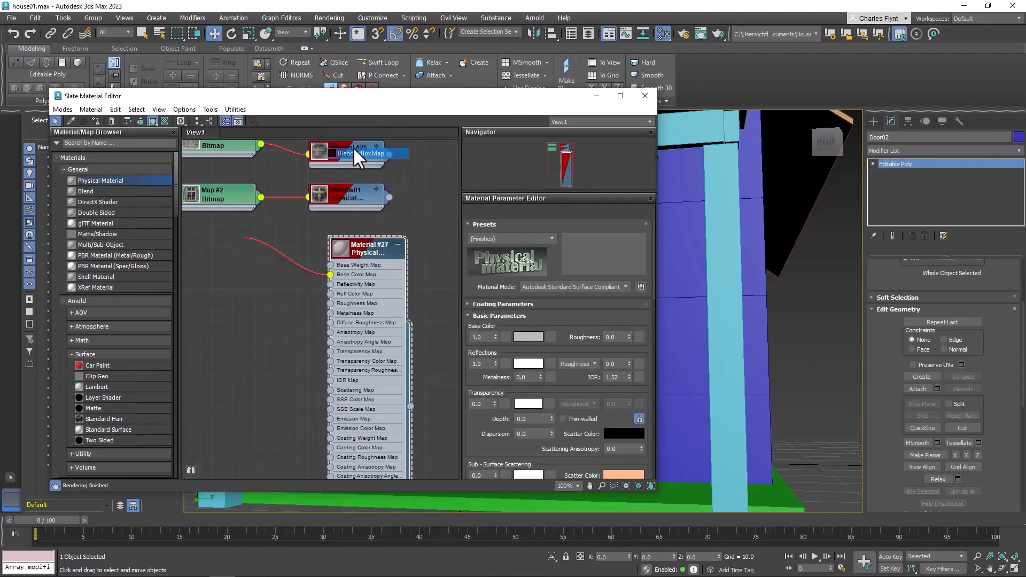
left_click(255, 234)
key("Delete")
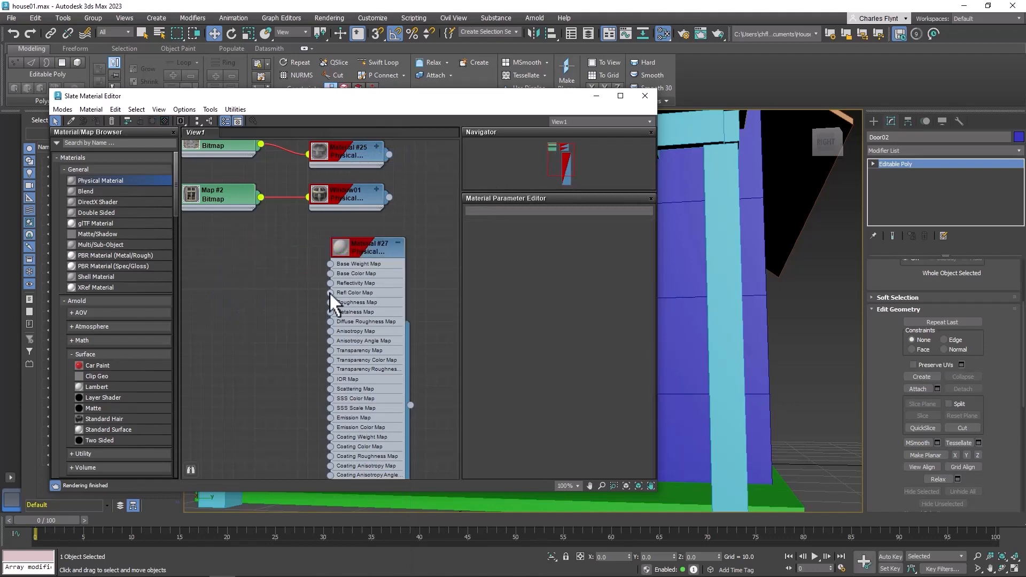
Connect a Bitmap using the TexturesCom_DoorsWoodSingleOld0198_S image to the new material's Base Color input
left_click_drag(330, 283, 263, 235)
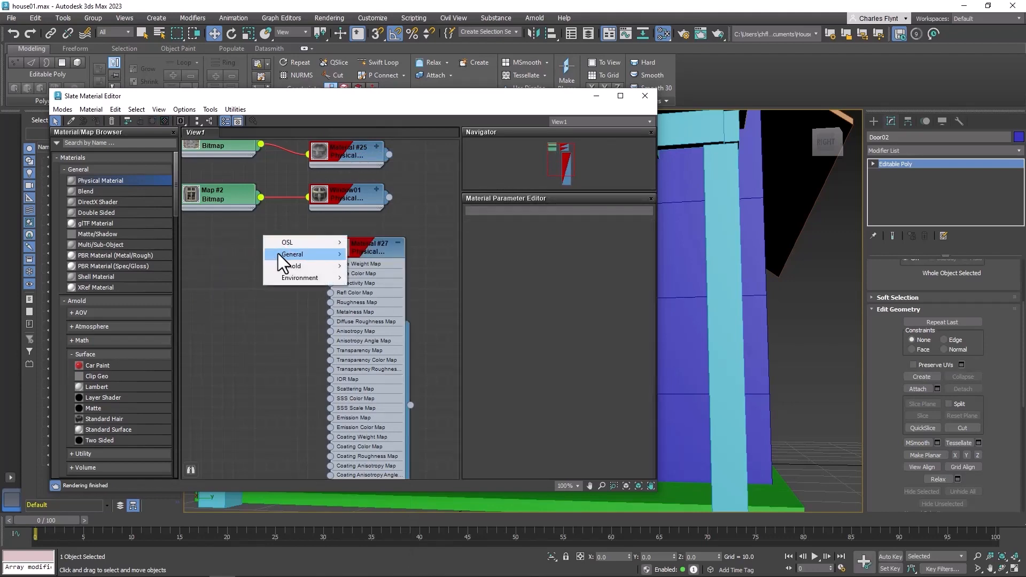
mouse_move(279, 254)
left_click(366, 143)
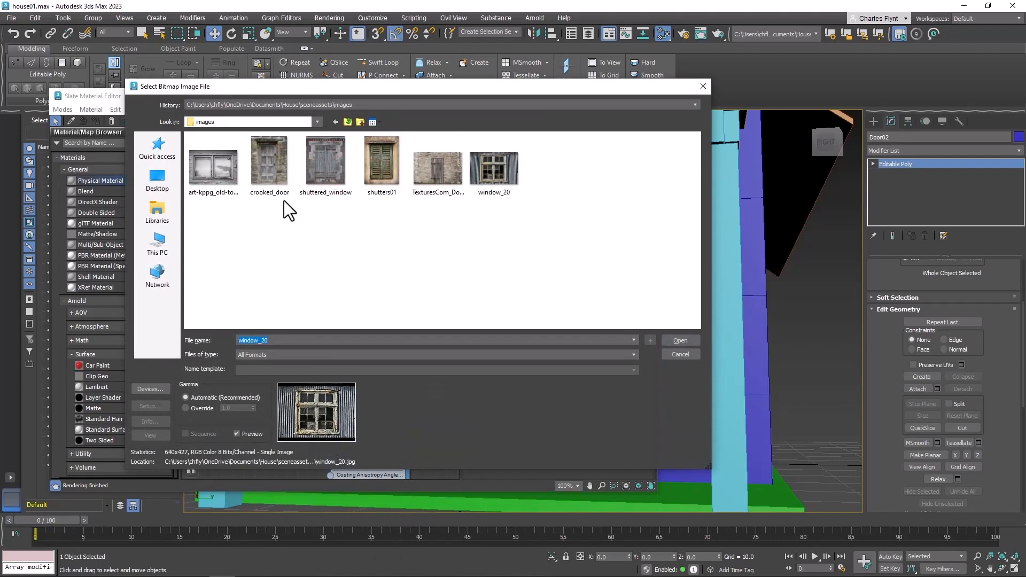
left_click(438, 168)
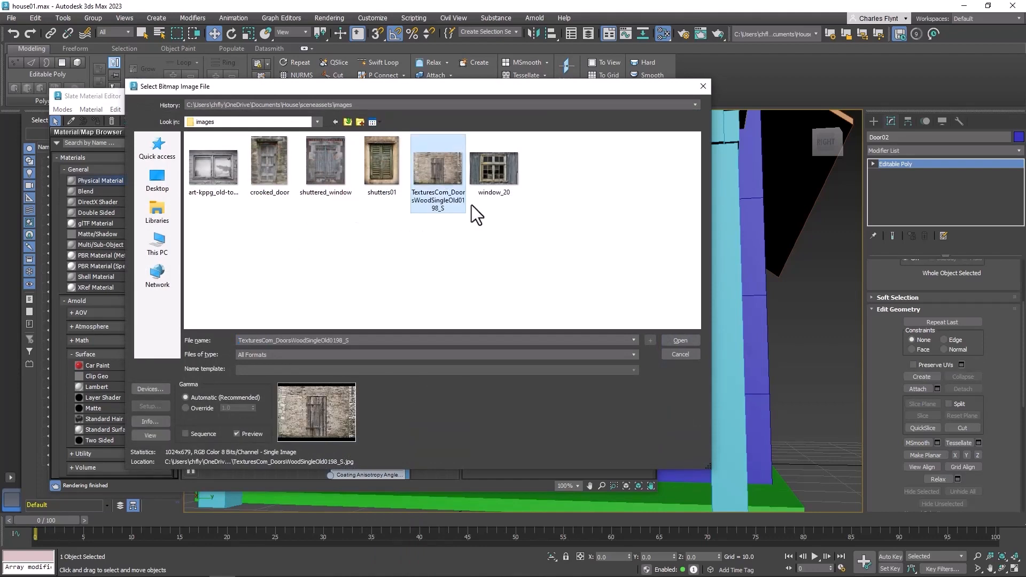
left_click(680, 341)
Arrange the nodes and rename the door bitmap map as Door02
left_click_drag(244, 242, 212, 242)
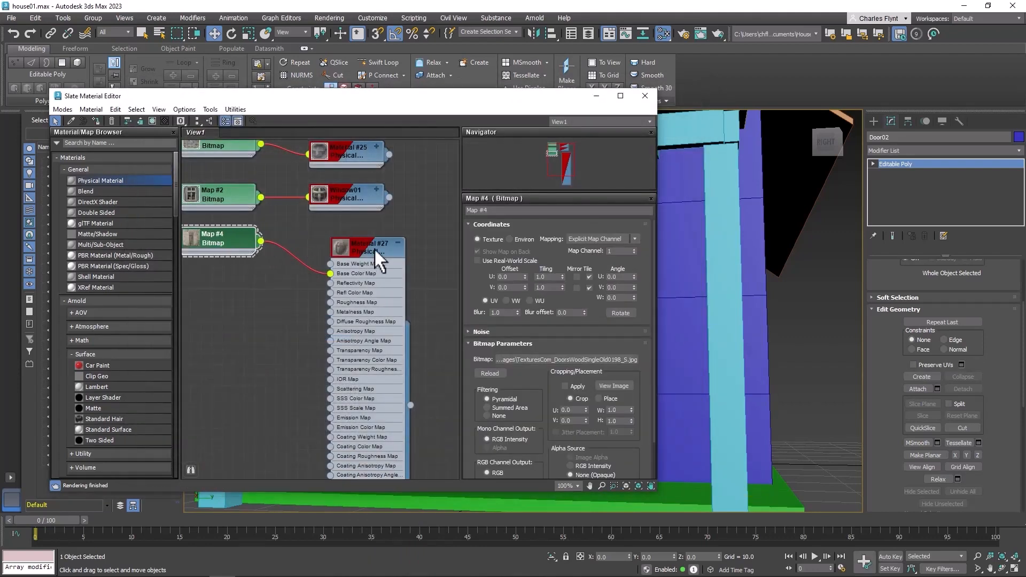
left_click_drag(374, 248, 353, 237)
left_click(497, 211)
type("Door02")
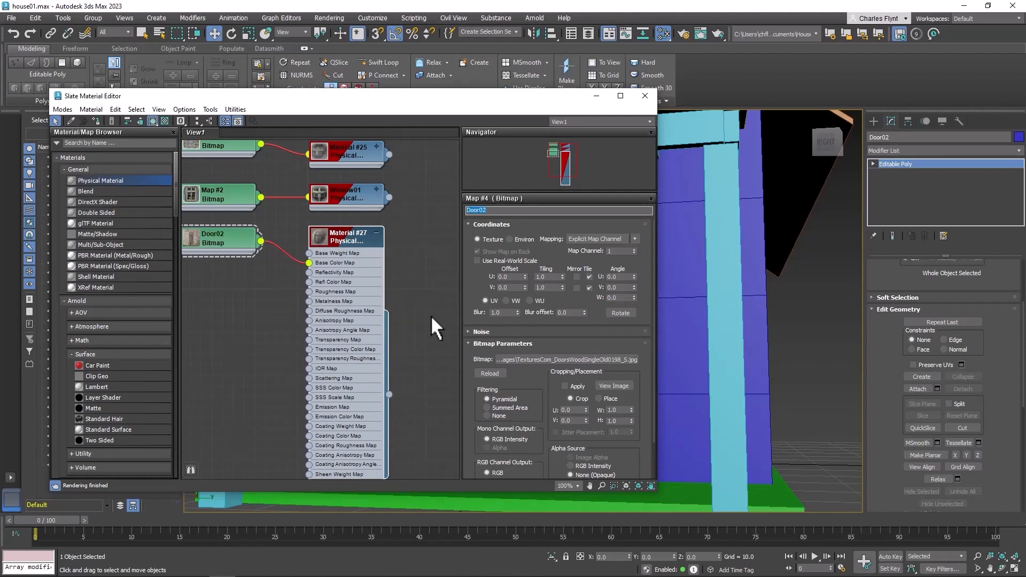
left_click(424, 334)
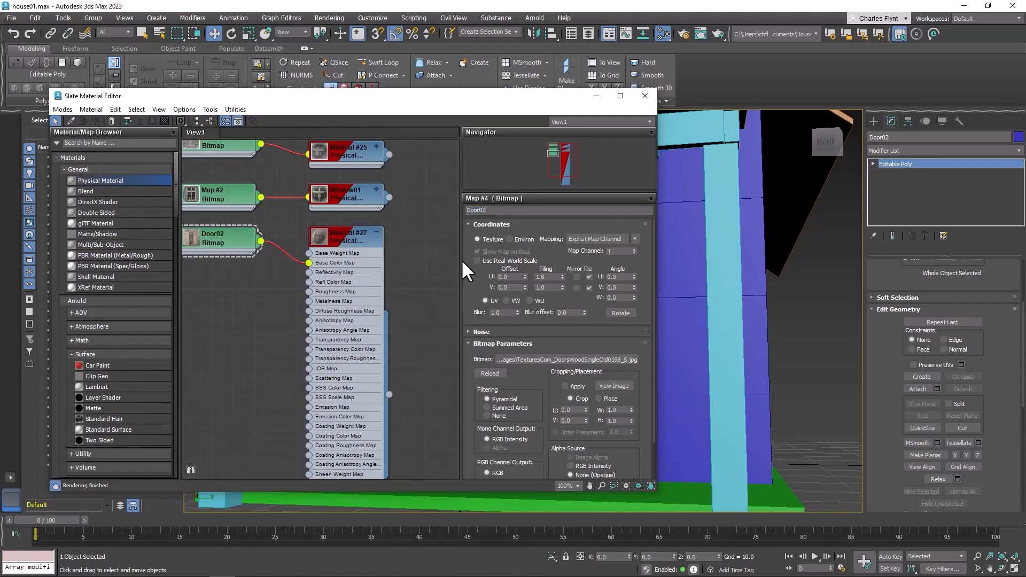
Rename the new Physical Material as Door02
double_click(349, 237)
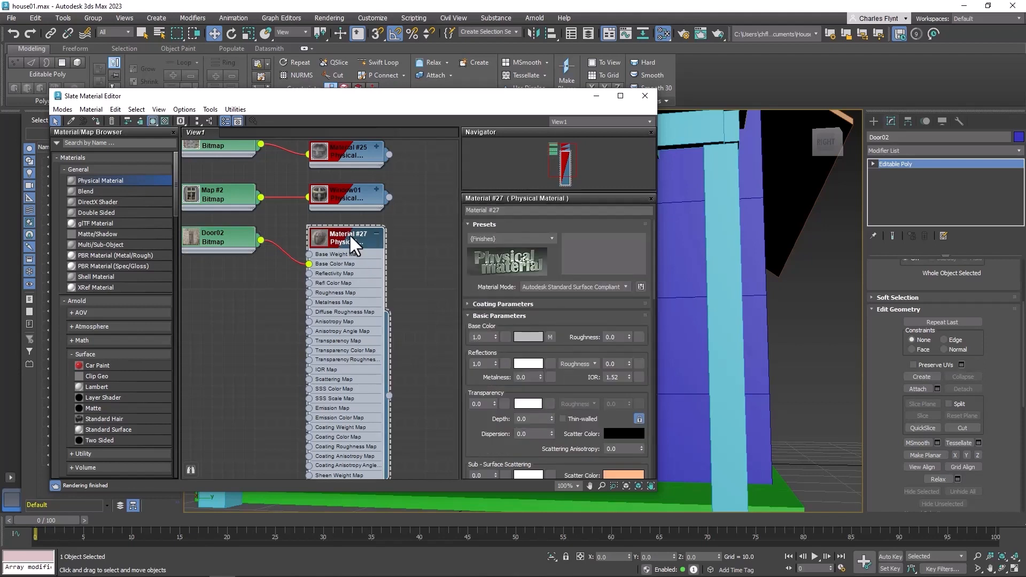
left_click(498, 210)
type("Door02")
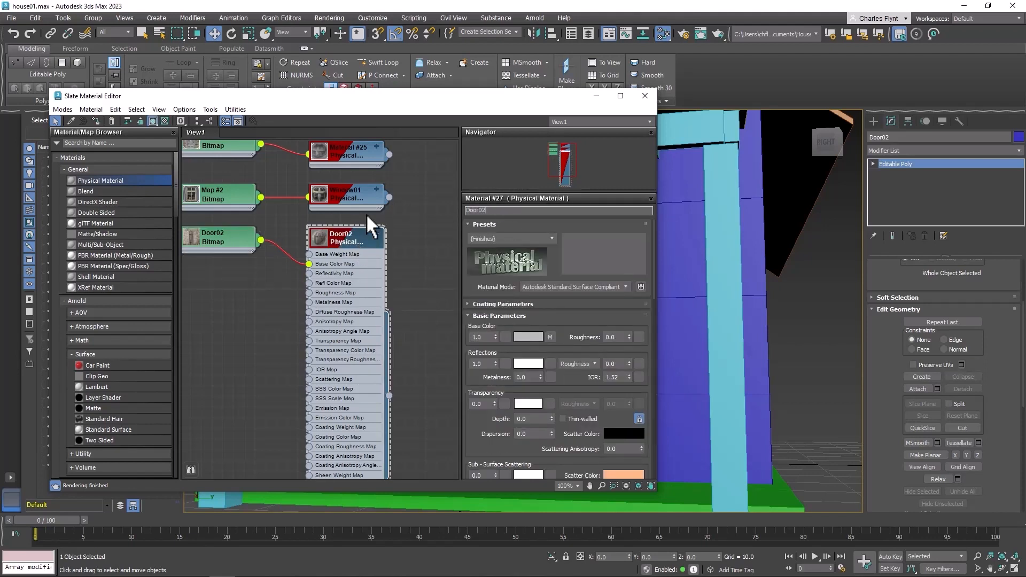
Assign the Door02 material to the detached door object in the viewport
scroll(695, 292, "down", 3)
middle_click_drag(695, 292, 819, 332)
left_click_drag(389, 395, 697, 334)
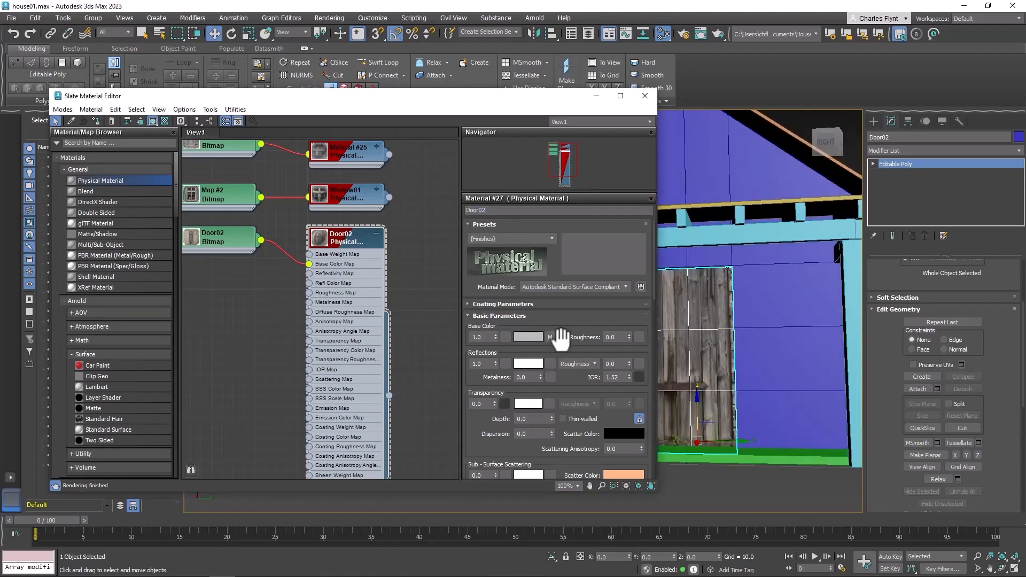
Add a UVW Map modifier to the Door02 object and set its mapping type to Box
left_click(376, 233)
left_click(645, 96)
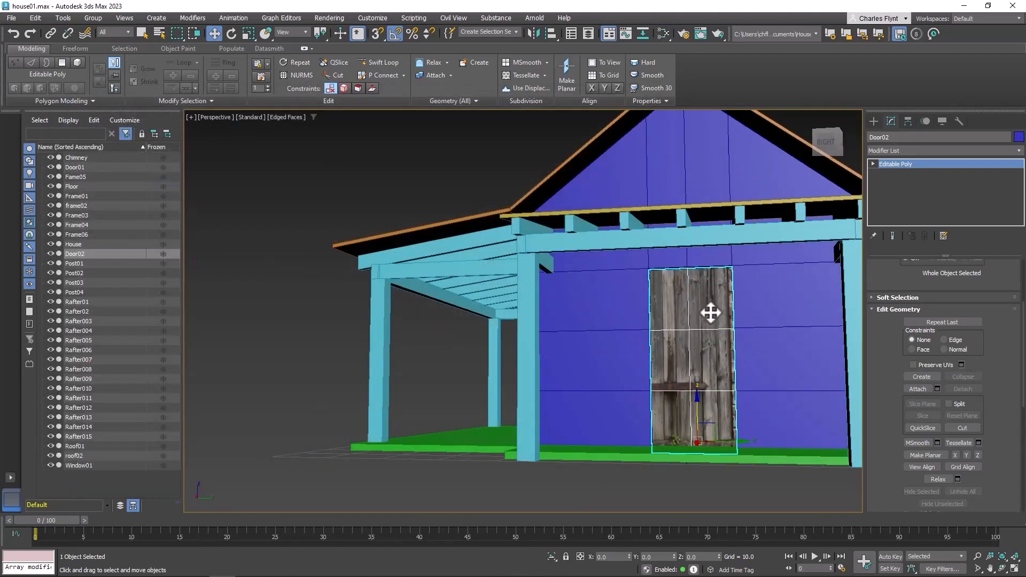
key("z")
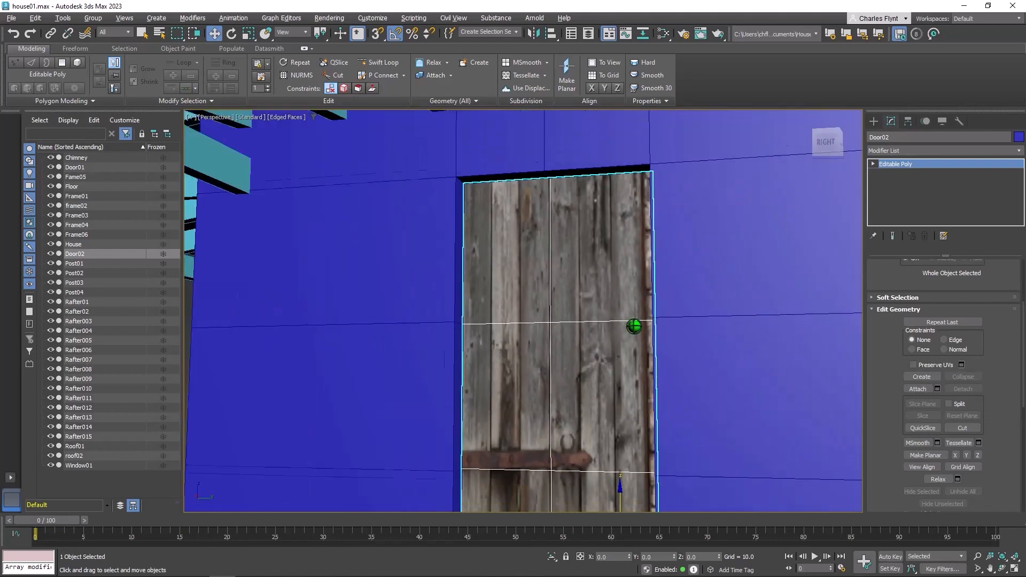
middle_click_drag(634, 326, 581, 235)
scroll(598, 217, "down", 4)
left_click(982, 151)
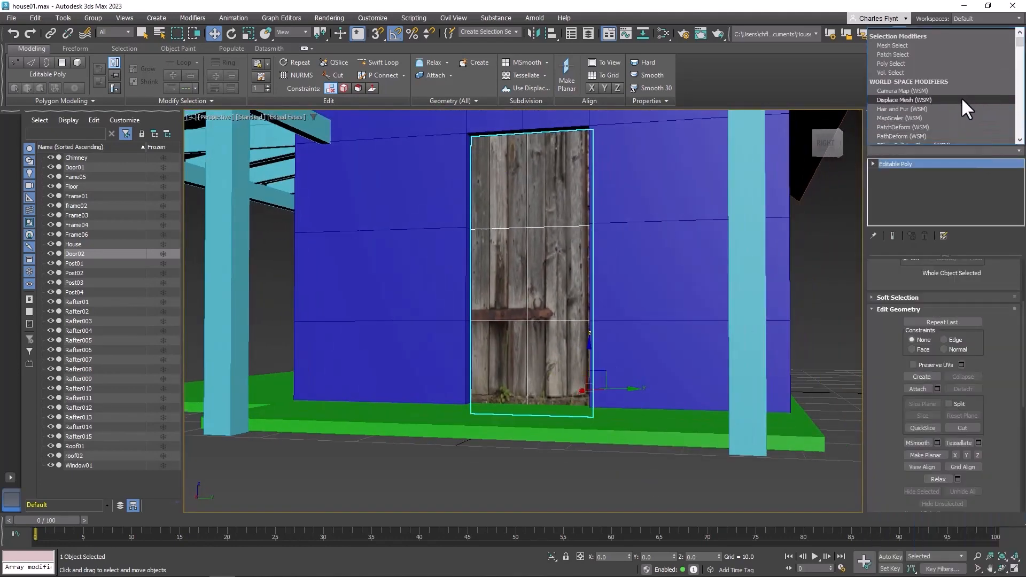
left_click_drag(1020, 43, 1019, 140)
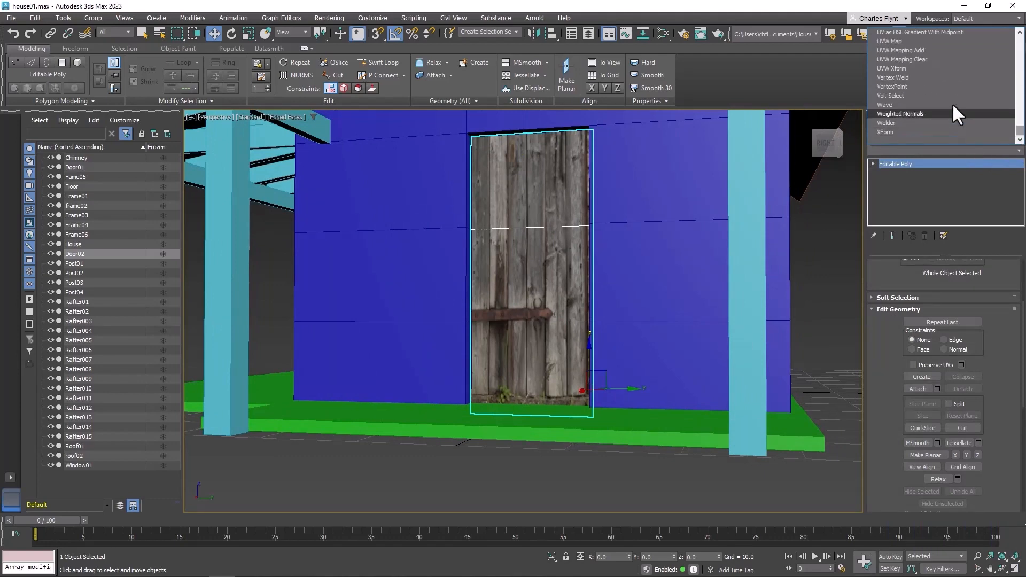
left_click(936, 40)
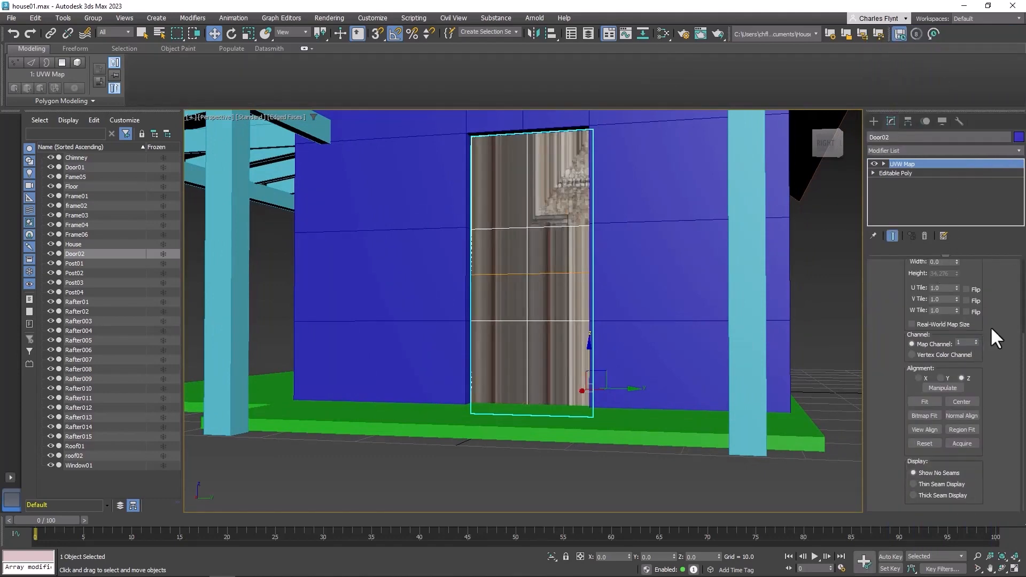
scroll(995, 325, "up", 3)
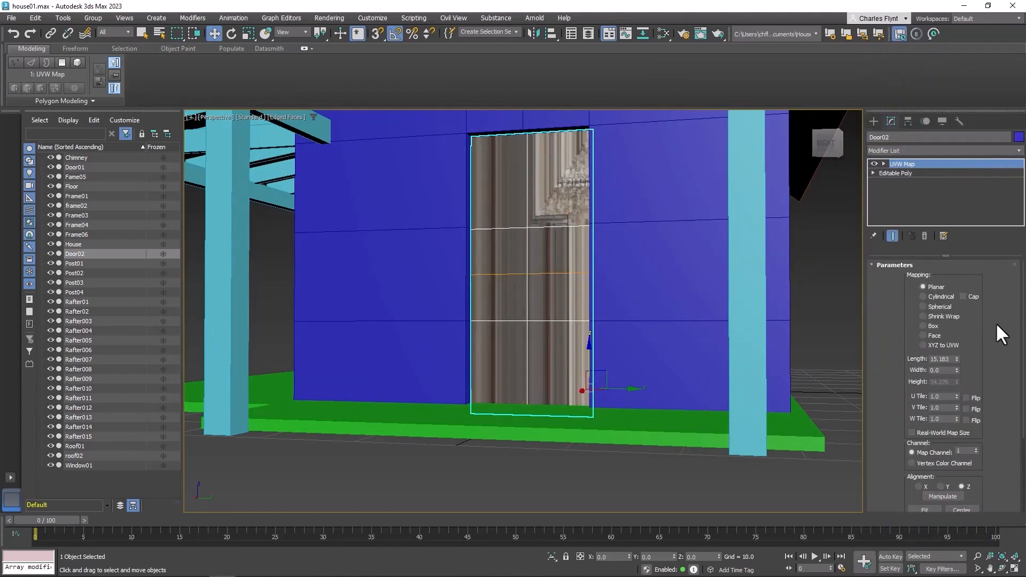
left_click(922, 326)
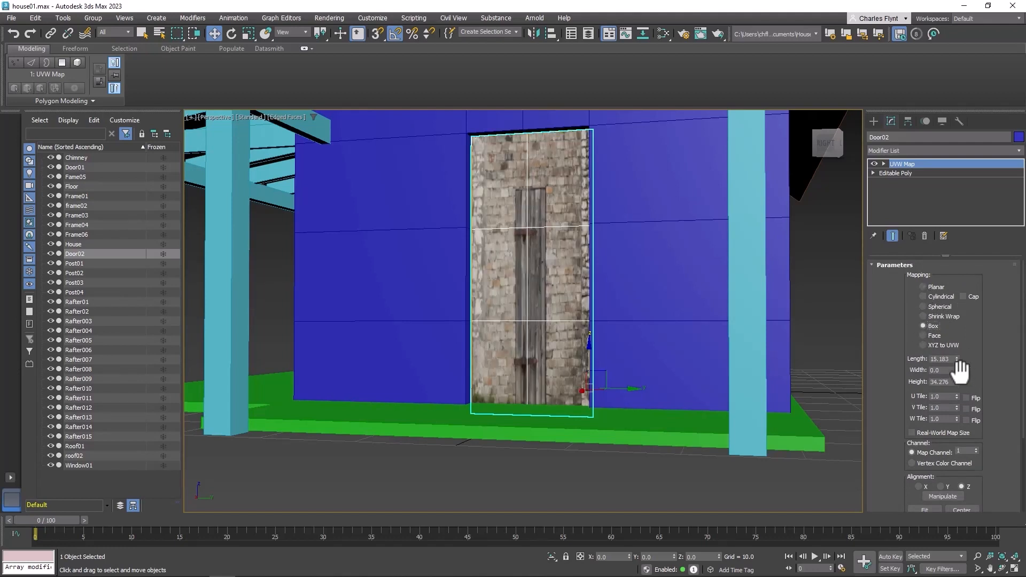
Adjust the UVW Map length to about 64.2 and height to about 43.5 so the door texture fits
left_click_drag(956, 357, 941, 201)
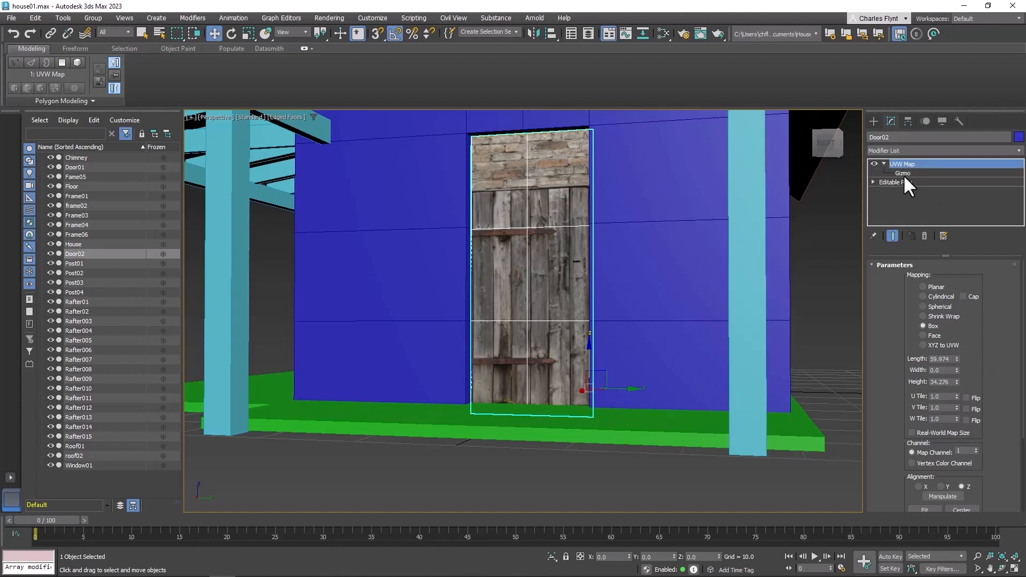
left_click(903, 173)
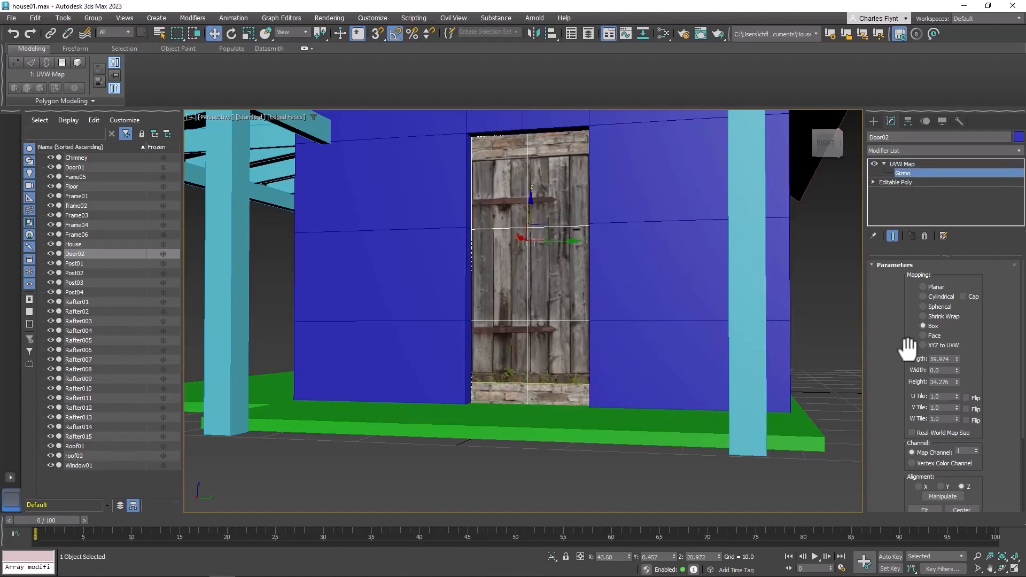
left_click_drag(956, 381, 957, 365)
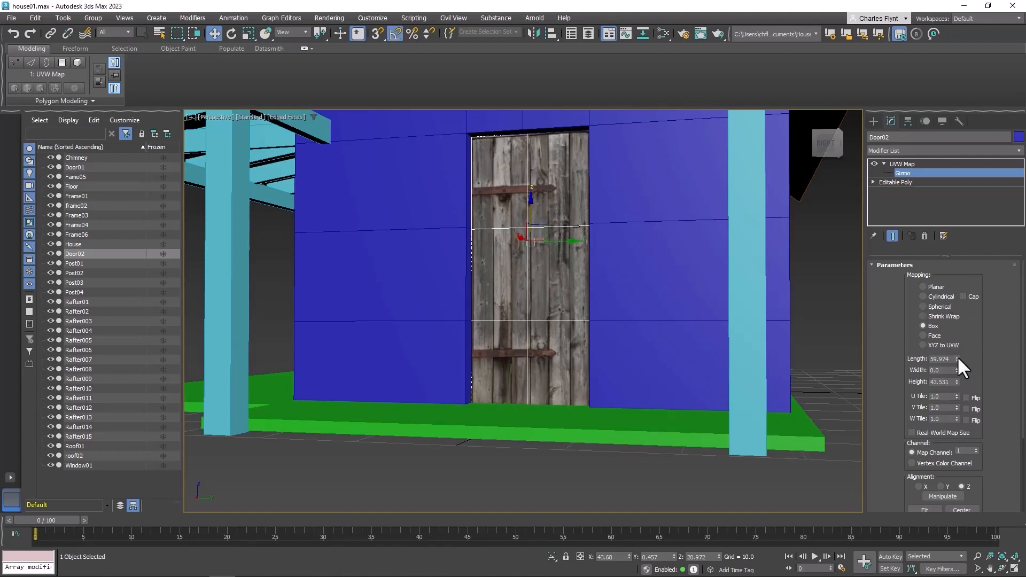
left_click_drag(957, 358, 958, 351)
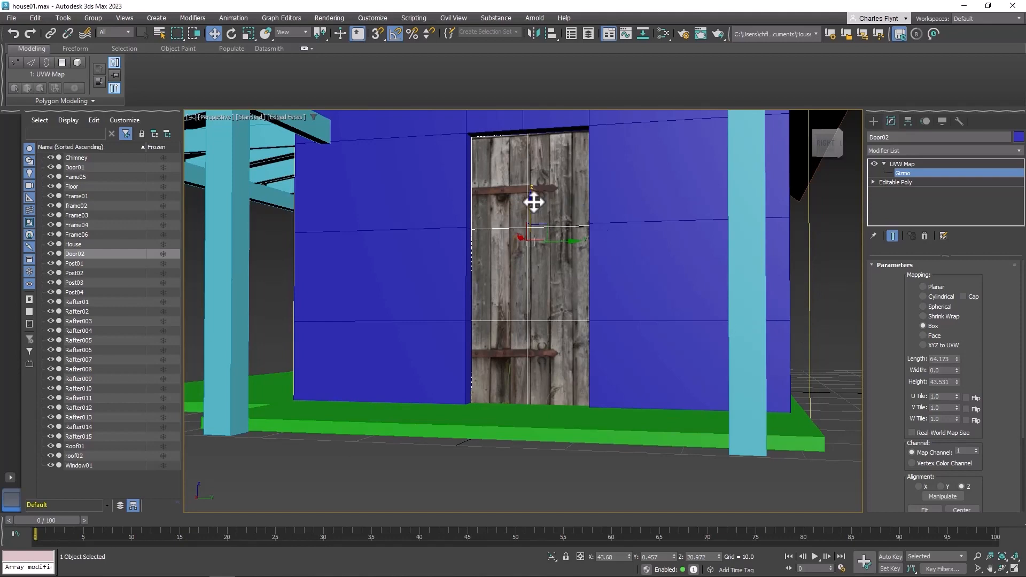
left_click(903, 163)
Select the two polygons of a window on the house wall and detach them as a separate object
middle_click_drag(685, 321, 568, 365)
scroll(657, 353, "down", 4)
middle_click_drag(671, 367, 455, 377)
scroll(627, 378, "down", 3)
middle_click_drag(628, 378, 623, 354, "alt")
right_click(632, 328)
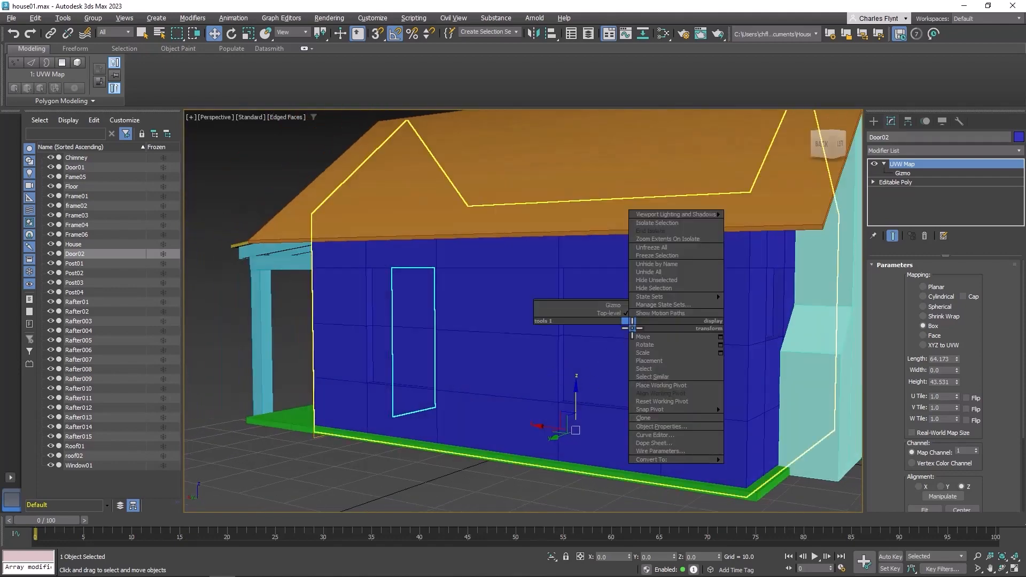
left_click(598, 329)
left_click(614, 321)
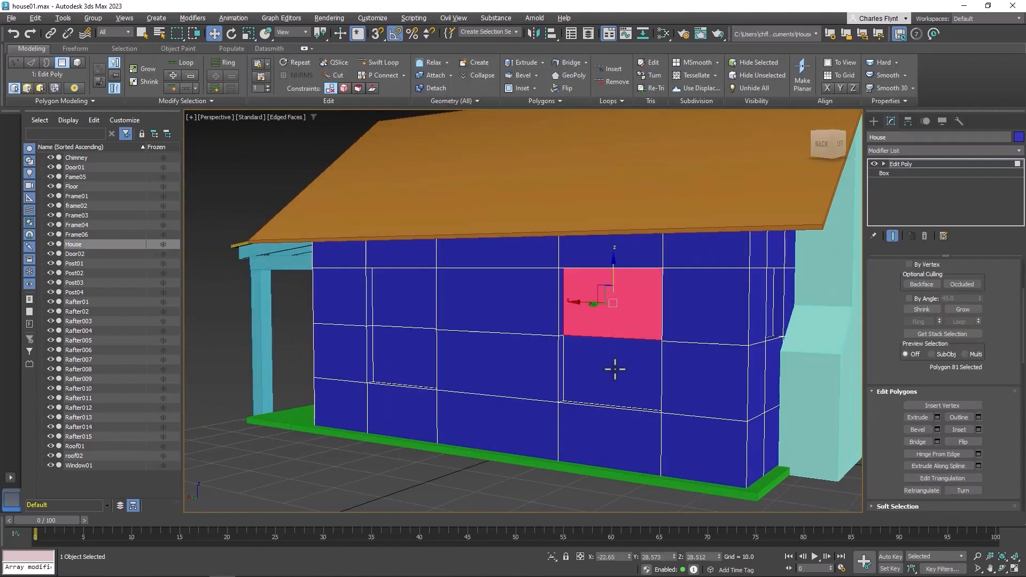
left_click(613, 368, "ctrl")
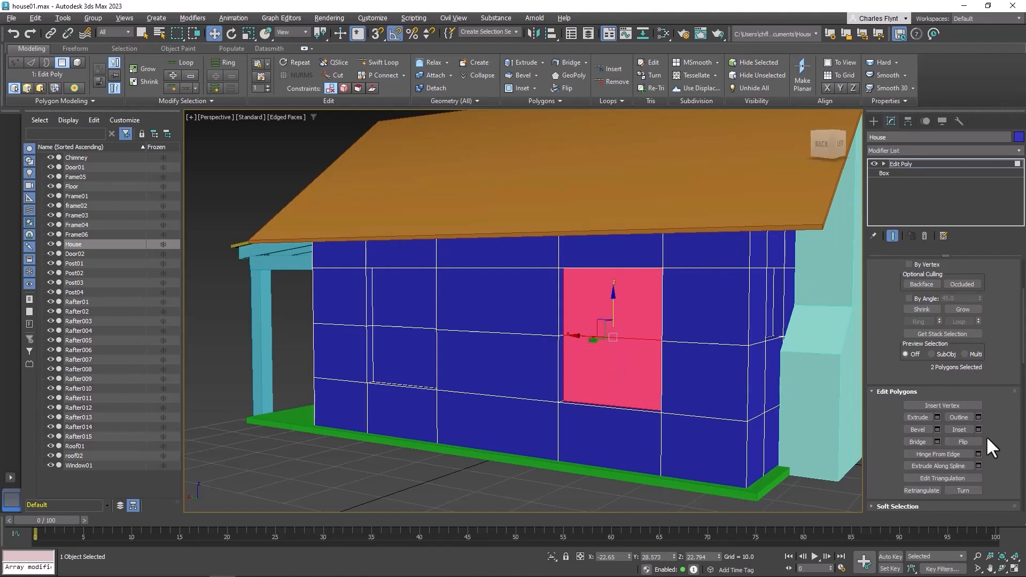
scroll(998, 429, "down", 10)
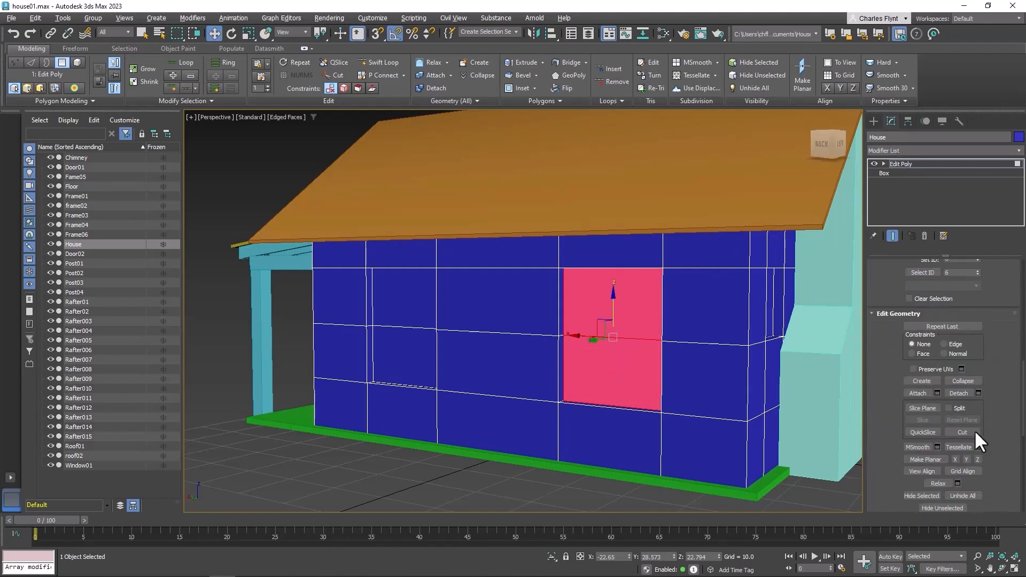
left_click(958, 394)
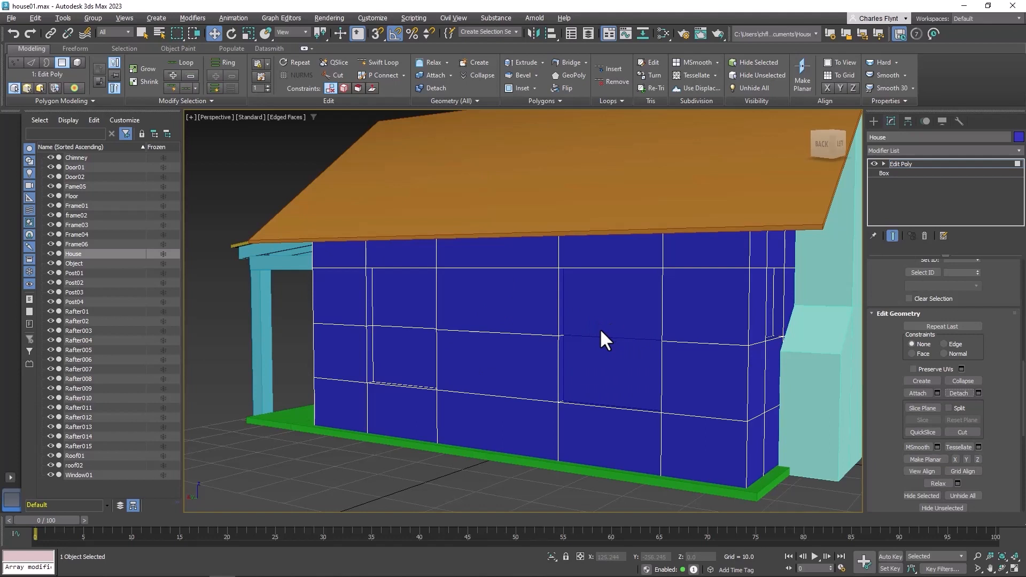
Rename the detached object as Window02
left_click(75, 263)
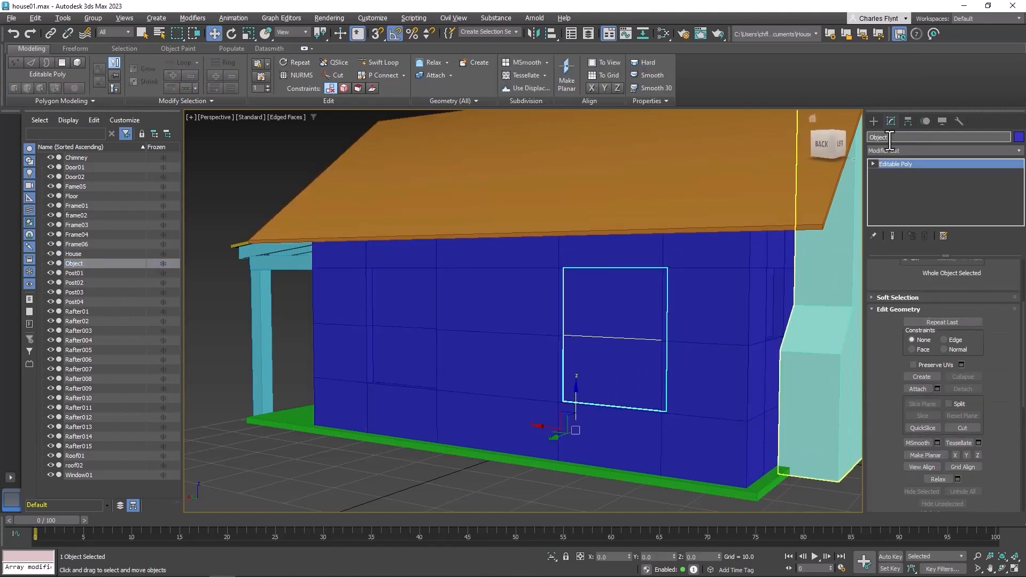
type("Window02")
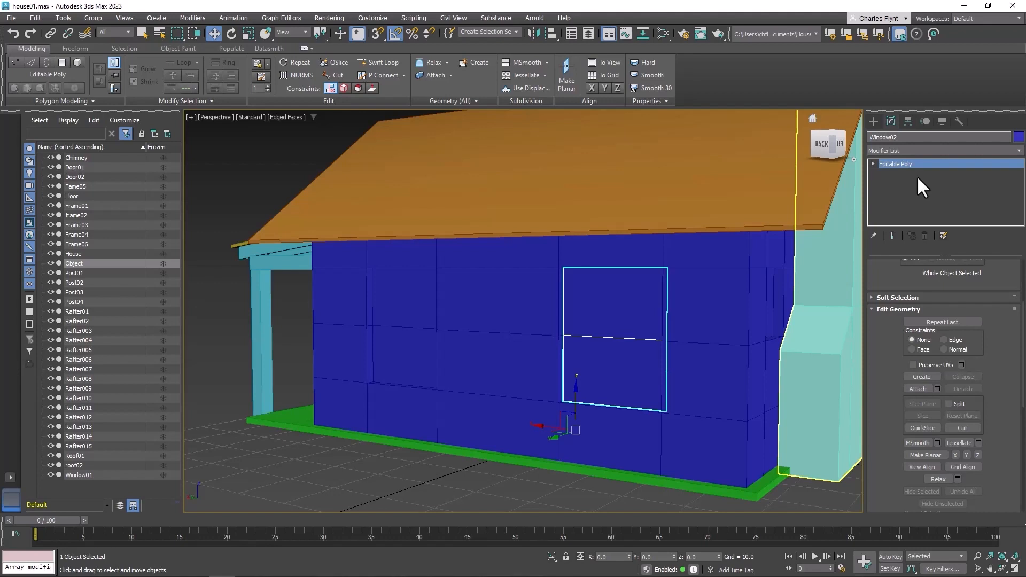
key("Return")
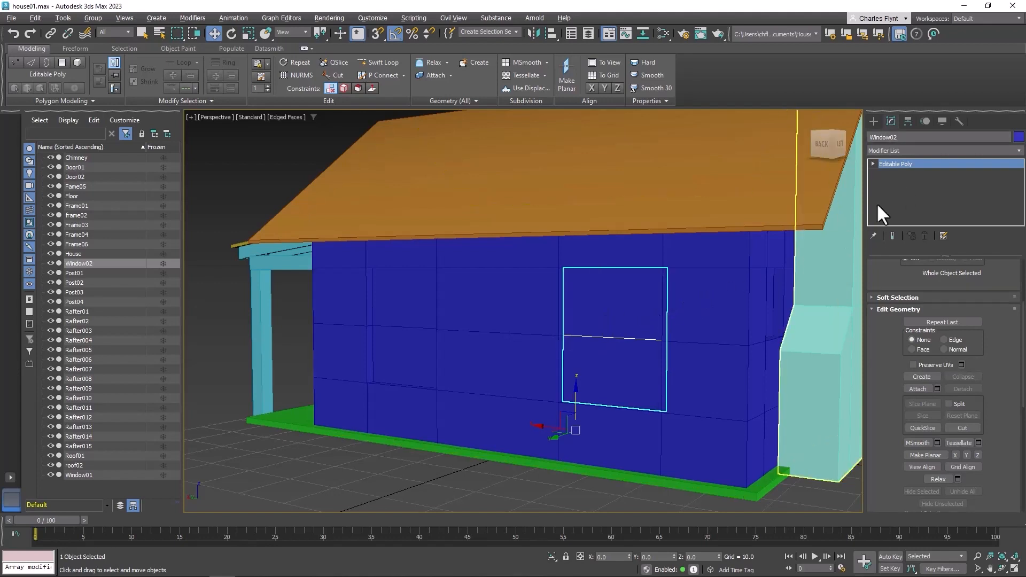
Select the two polygons of the second window on the house wall and detach them
left_click(917, 163)
left_click(509, 295)
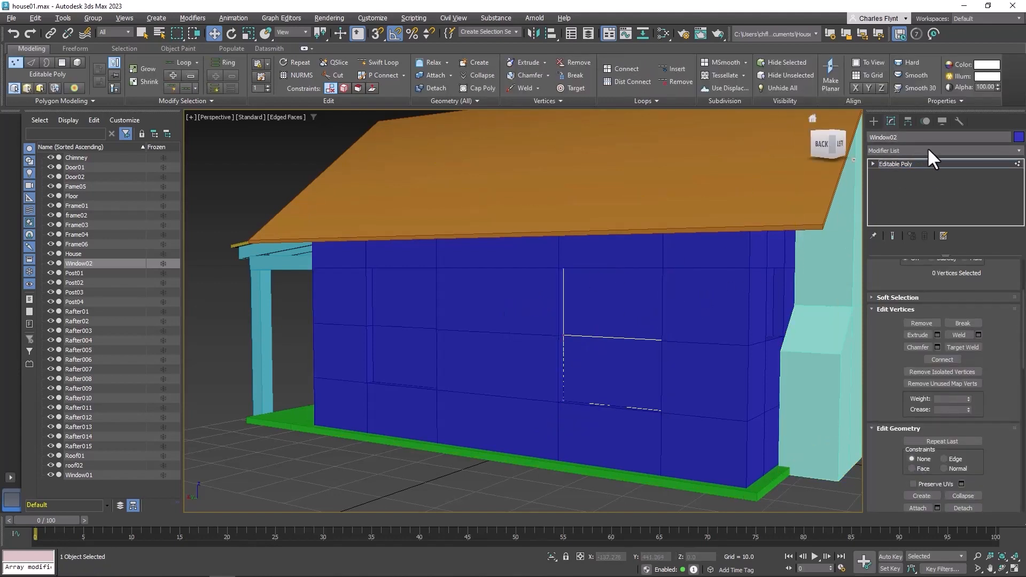
left_click(924, 163)
left_click(465, 318)
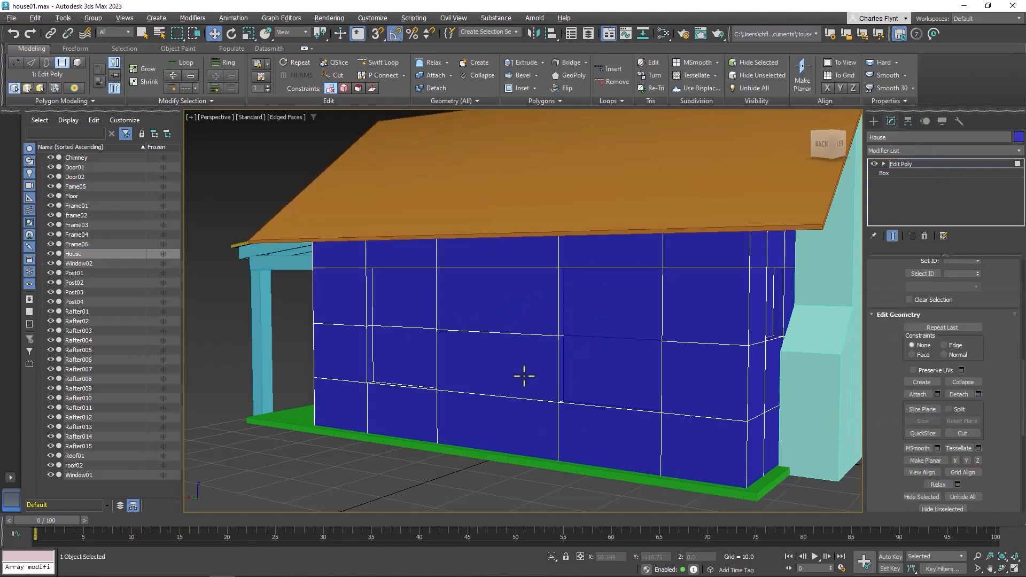
left_click(409, 300)
left_click(406, 355, "ctrl")
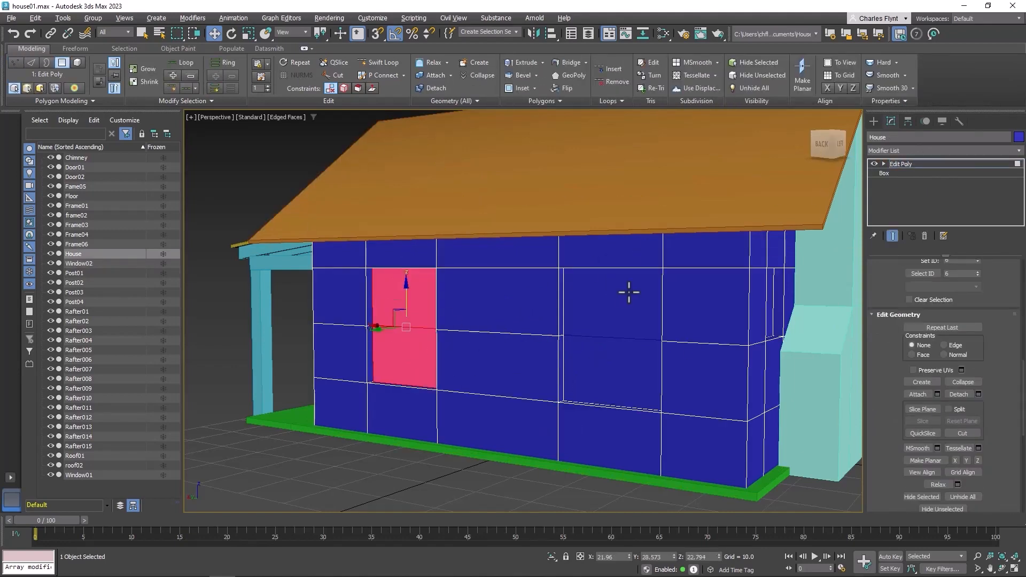
left_click(962, 396)
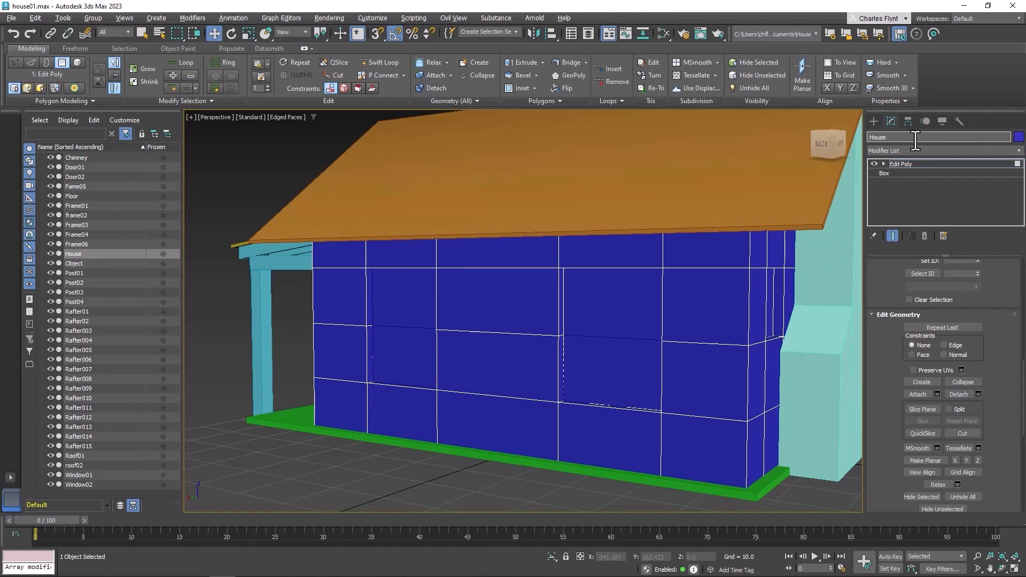
Rename the second detached window object as Window03
left_click(75, 264)
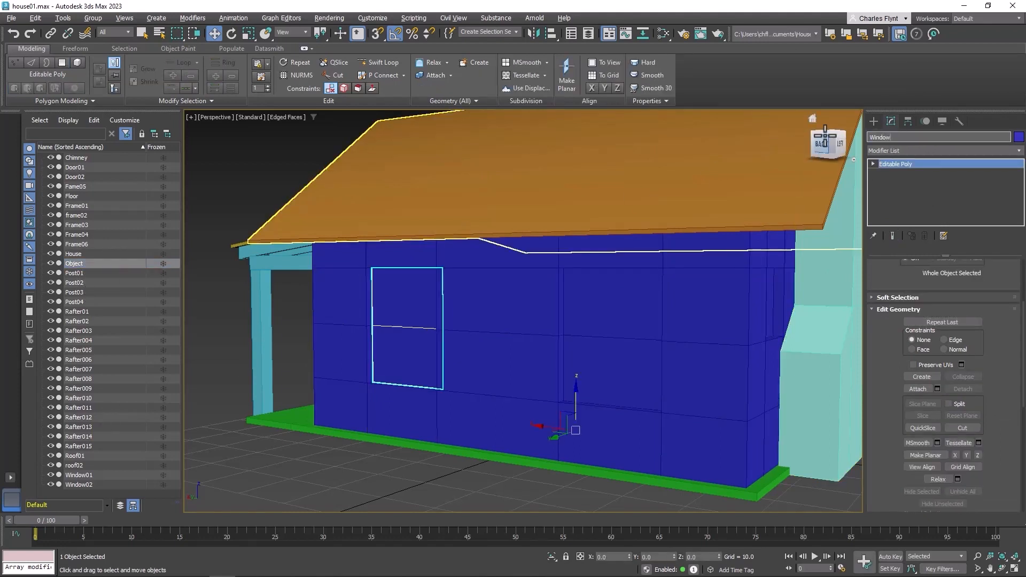
key("Return")
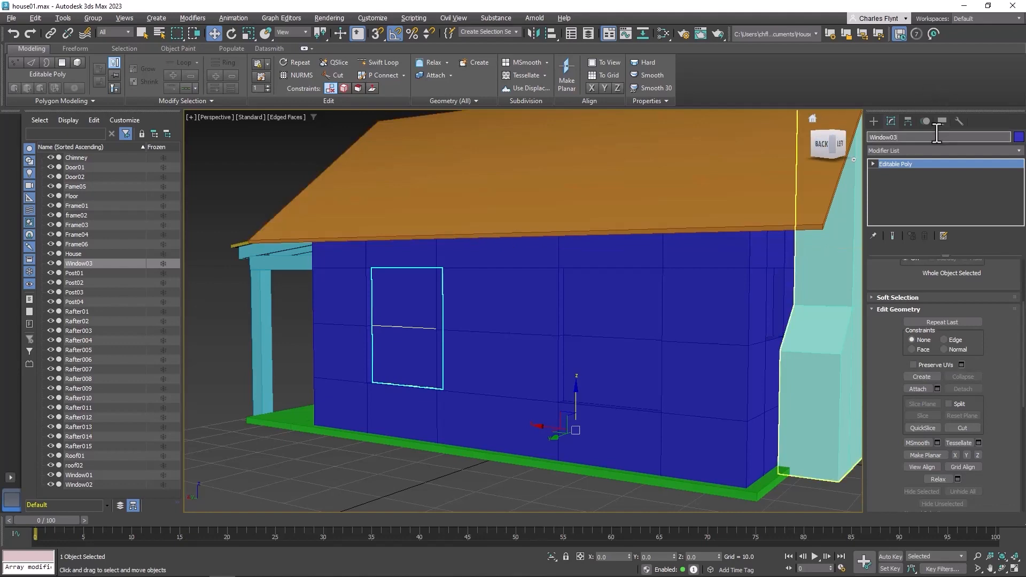
Create a new Physical Material and connect a Bitmap using the shuttered_window image to its Base Color
left_click(663, 34)
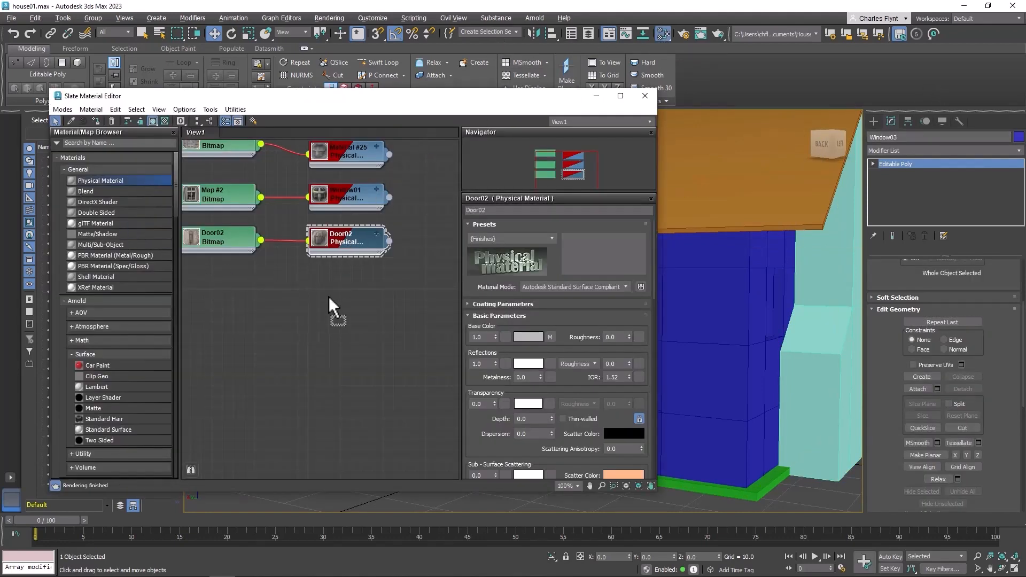
left_click_drag(328, 296, 344, 282)
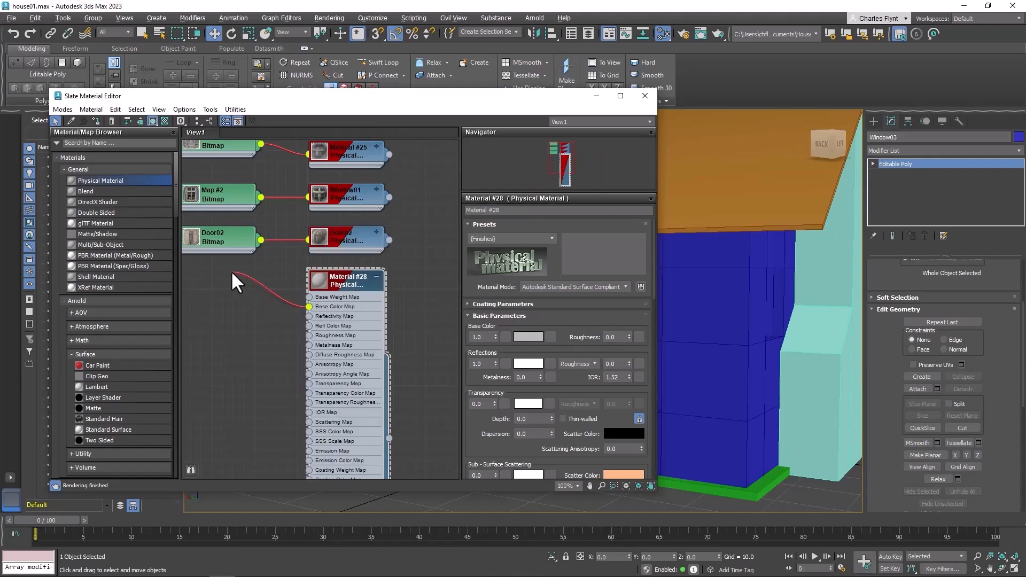
left_click_drag(231, 270, 231, 271)
mouse_move(254, 290)
left_click(335, 144)
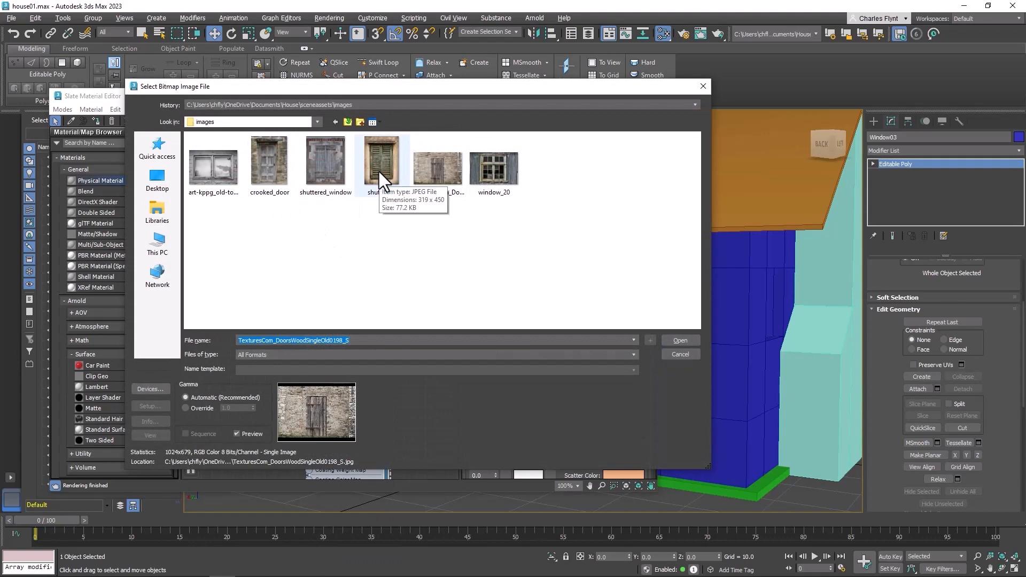
left_click(379, 171)
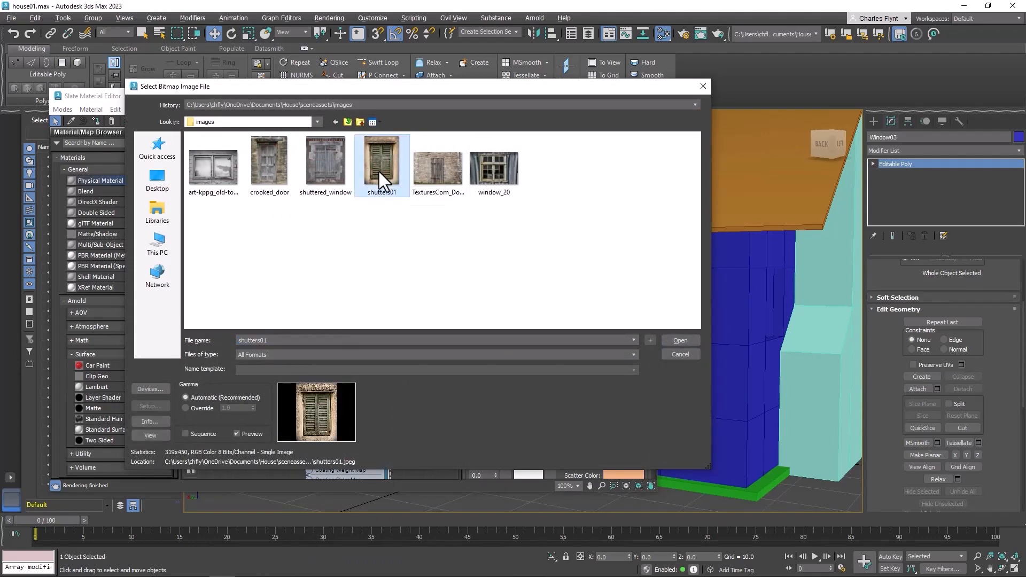
left_click(330, 171)
left_click(678, 341)
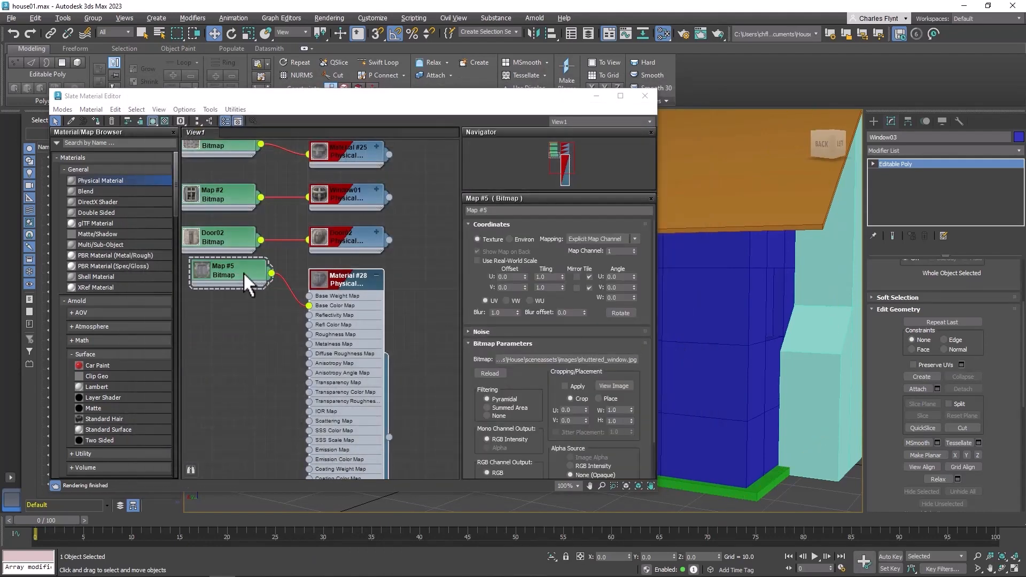
Rename the window bitmap map as Window02
left_click(506, 211)
type("W")
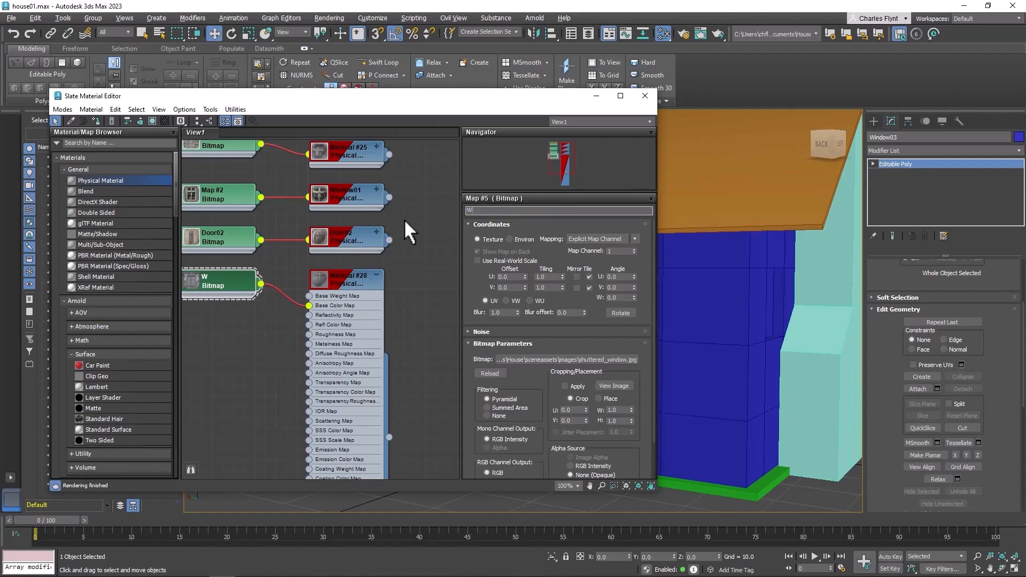
type("indow02")
left_click(375, 274)
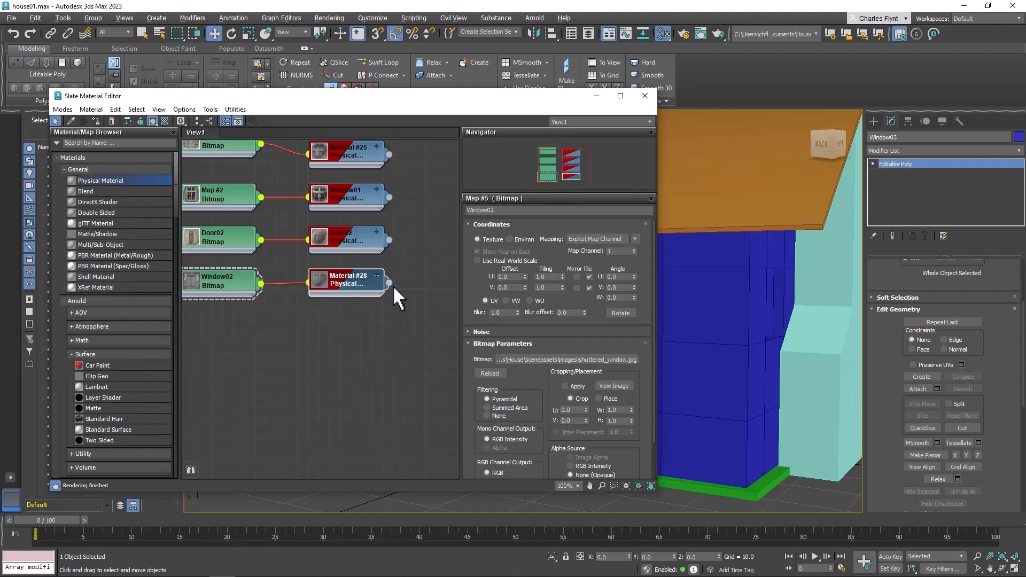
Assign the new window material to both detached window objects in the viewport
double_click(390, 282)
middle_click_drag(728, 329, 849, 335)
middle_click_drag(725, 361, 834, 380)
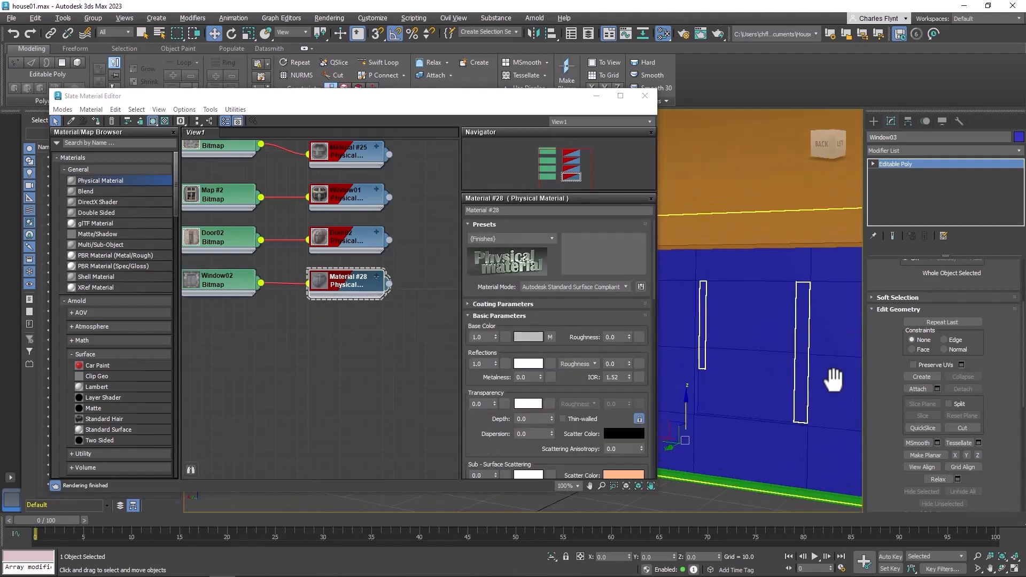
left_click_drag(389, 283, 783, 354)
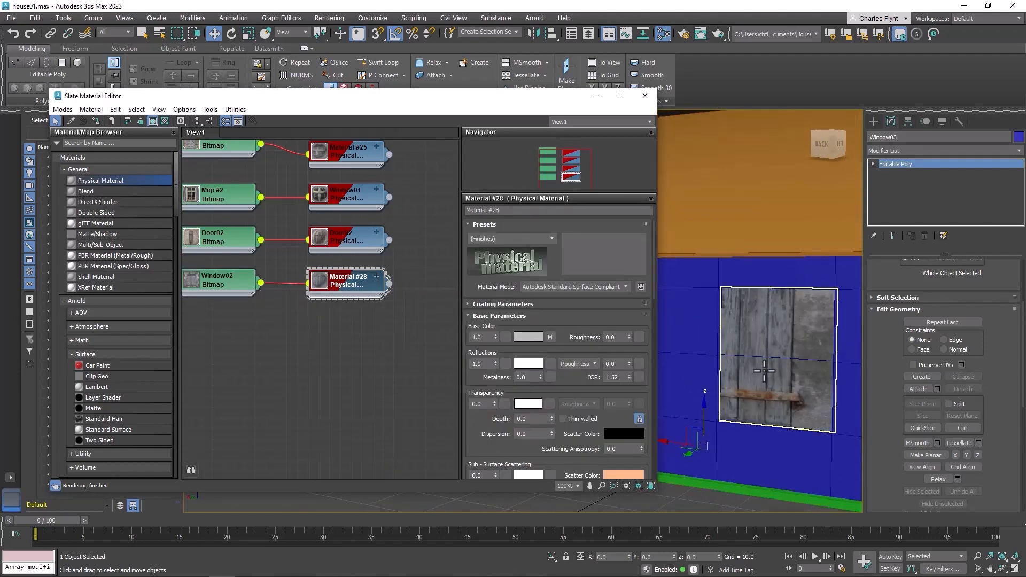
mouse_move(764, 370)
middle_mouse_down()
mouse_move(778, 344)
mouse_move(765, 357)
middle_mouse_up()
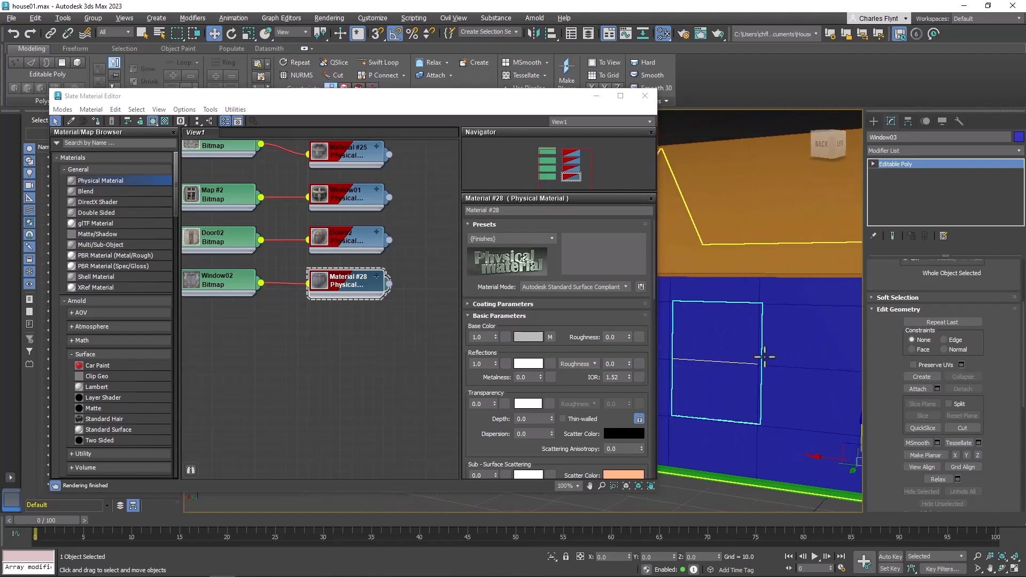
left_click_drag(389, 284, 737, 360)
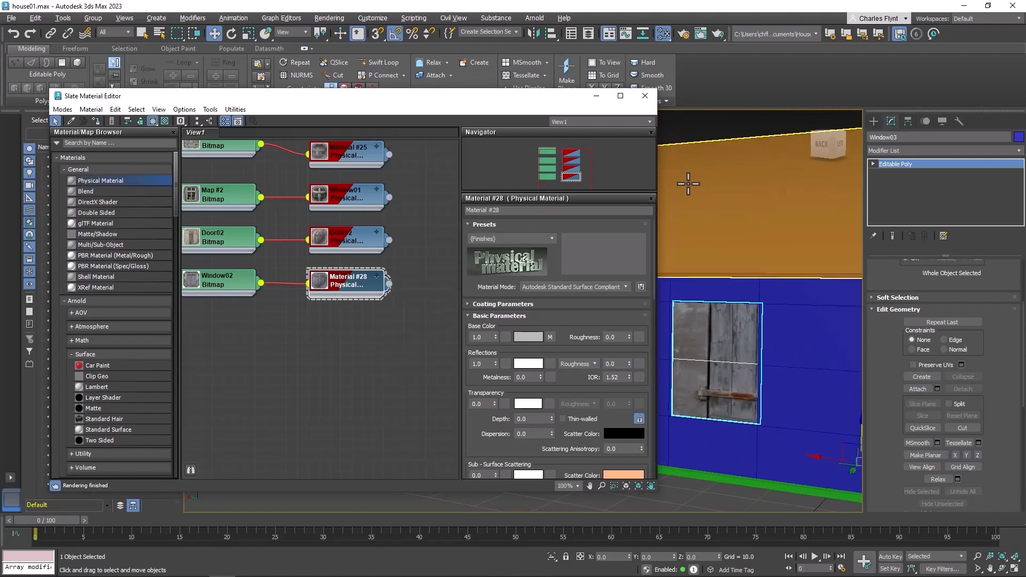
Add a UVW Map modifier with Box mapping to the right-hand window object, Window02
left_click(645, 96)
middle_click_drag(786, 369, 564, 353)
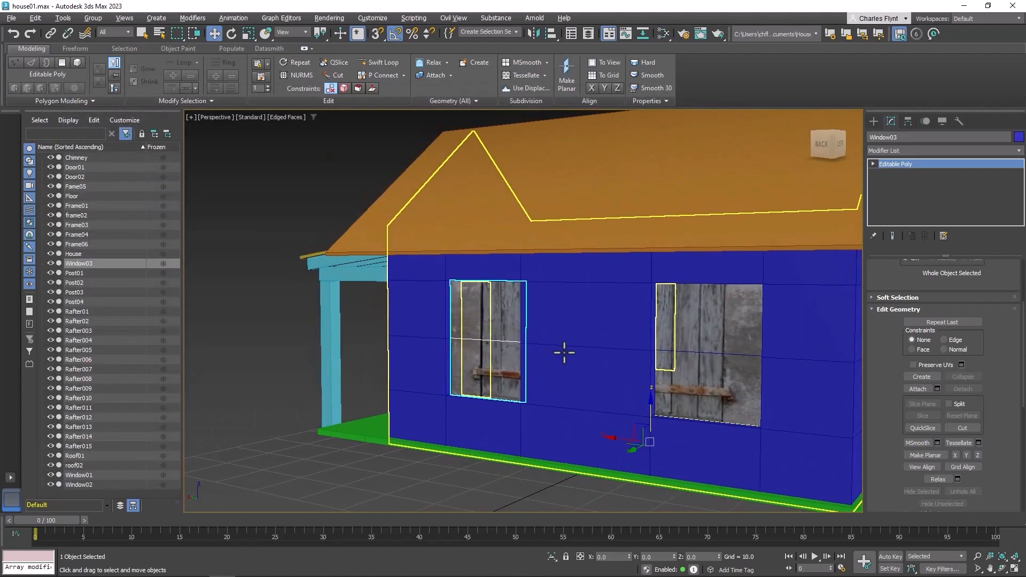
left_click(704, 320)
left_click(1019, 152)
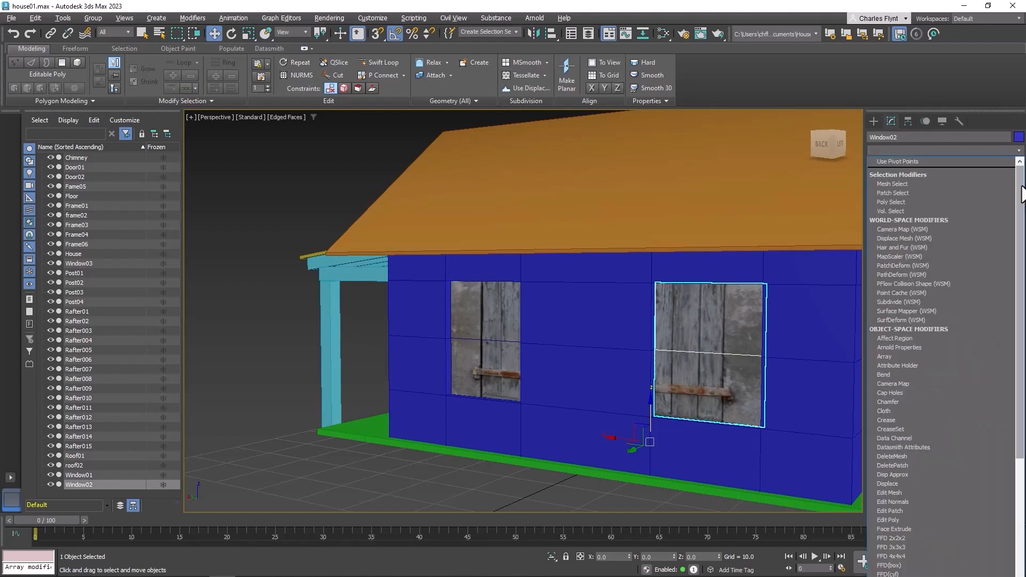
mouse_move(1022, 188)
left_mouse_down()
mouse_move(1022, 235)
mouse_move(1021, 185)
left_mouse_up()
left_click(986, 152)
left_click(986, 153)
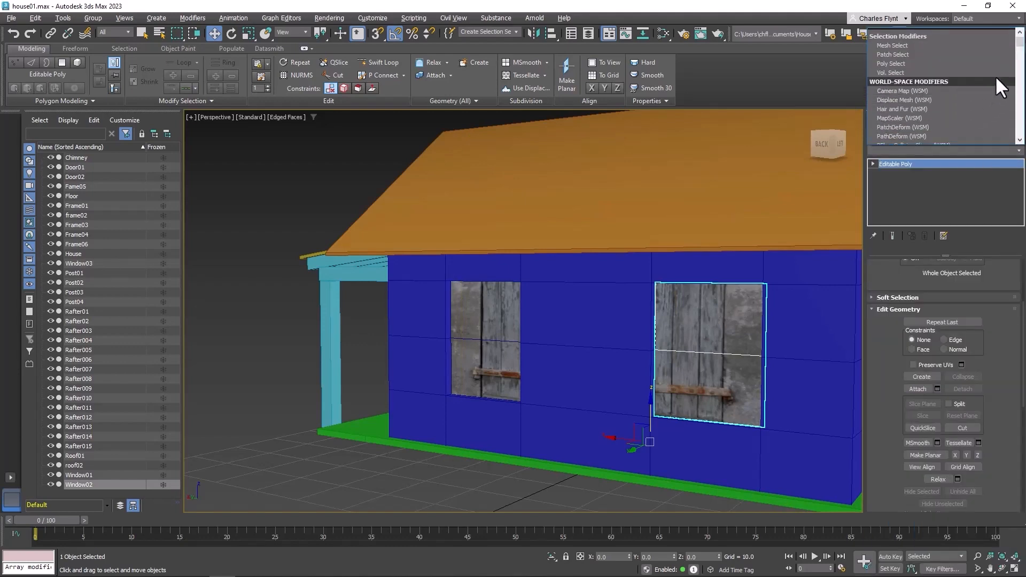
scroll(995, 75, "down", 15)
scroll(951, 89, "down", 3)
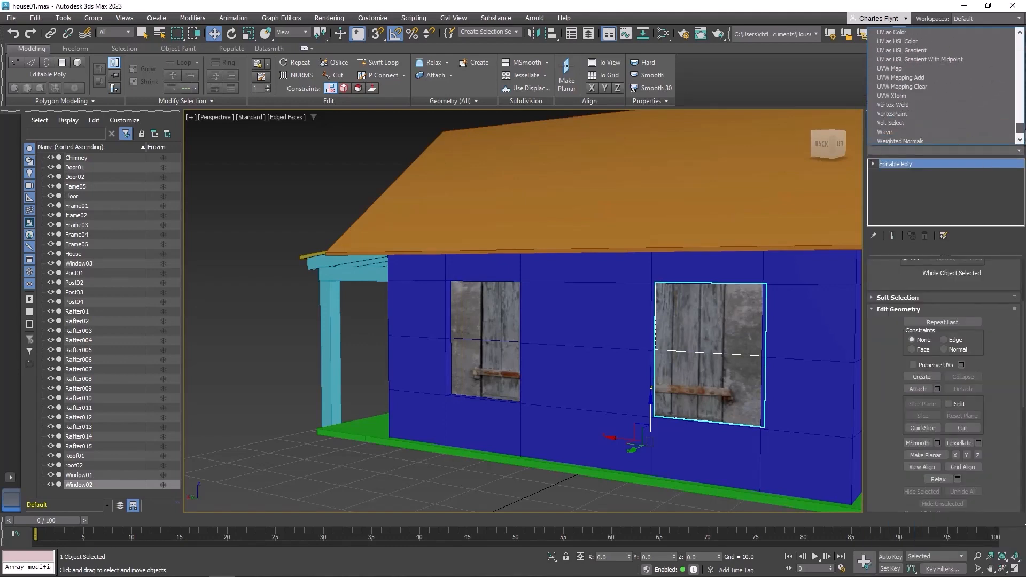
left_click(950, 69)
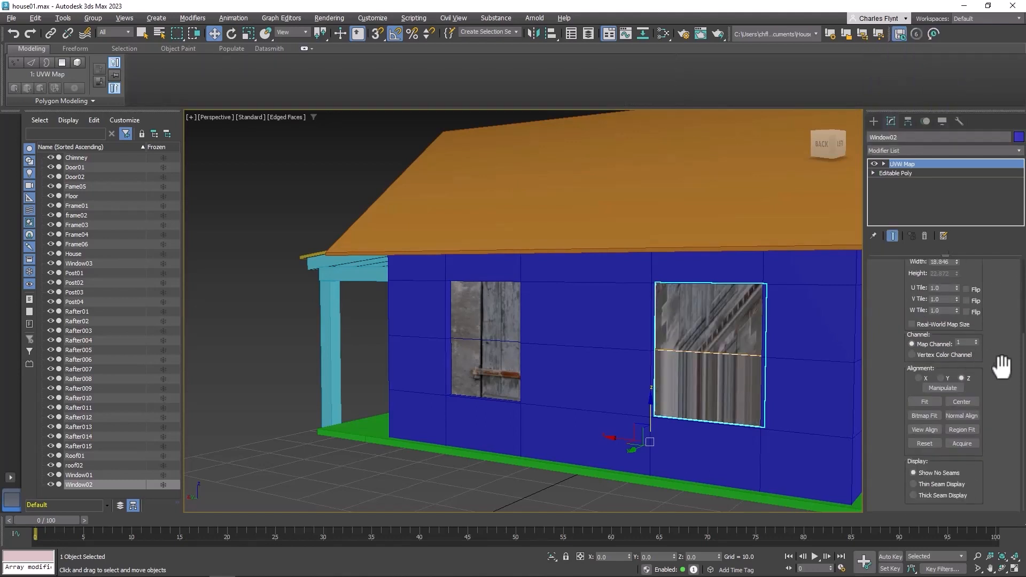
scroll(1001, 363, "up", 4)
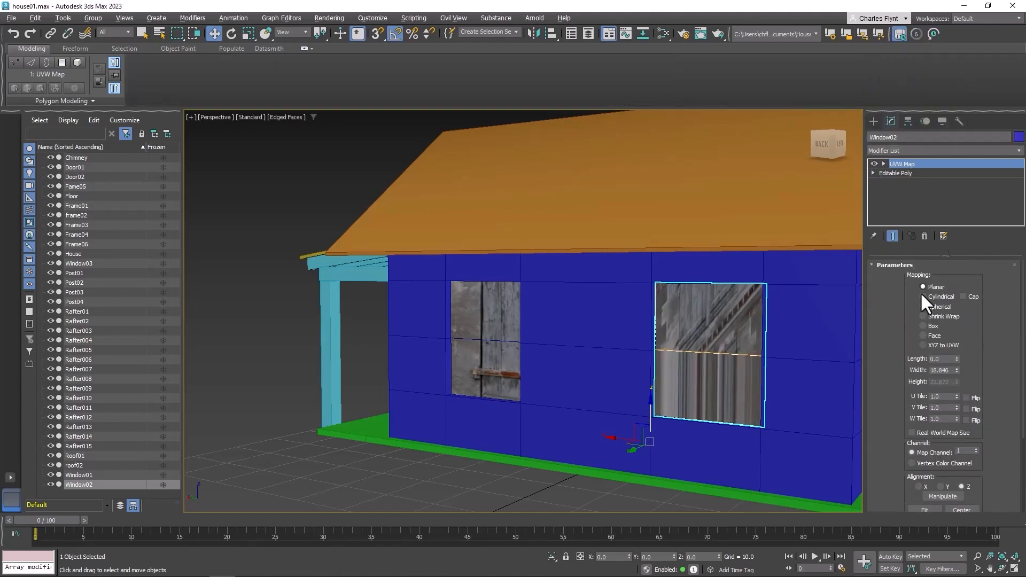
left_click(923, 326)
middle_click_drag(790, 363, 641, 370)
scroll(644, 366, "up", 6)
middle_click_drag(692, 347, 680, 348)
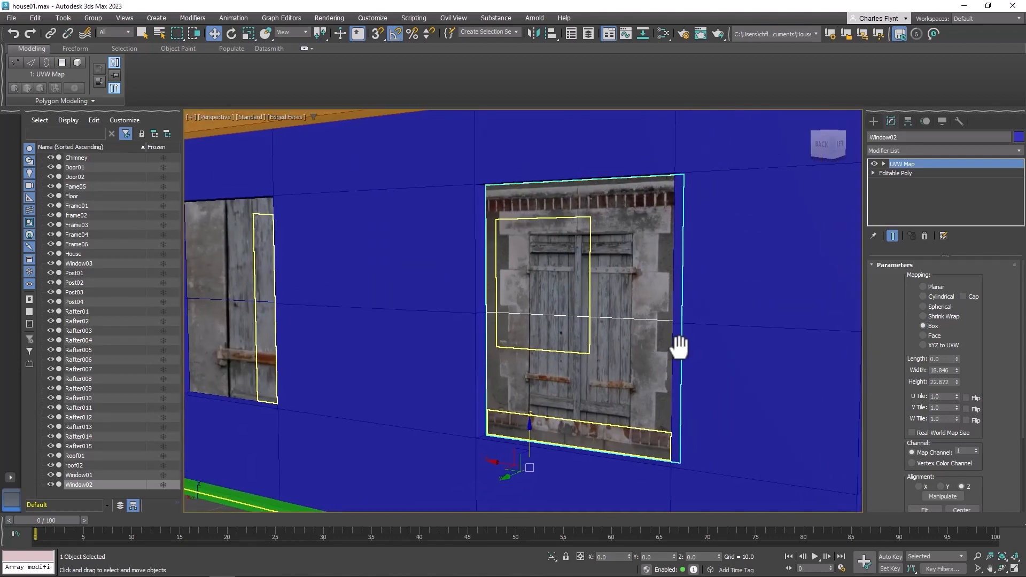
Fit the Window02 UVW gizmo to the shutter image, setting width about 35.9 and height about 32.7 and repositioning it
left_click(884, 163)
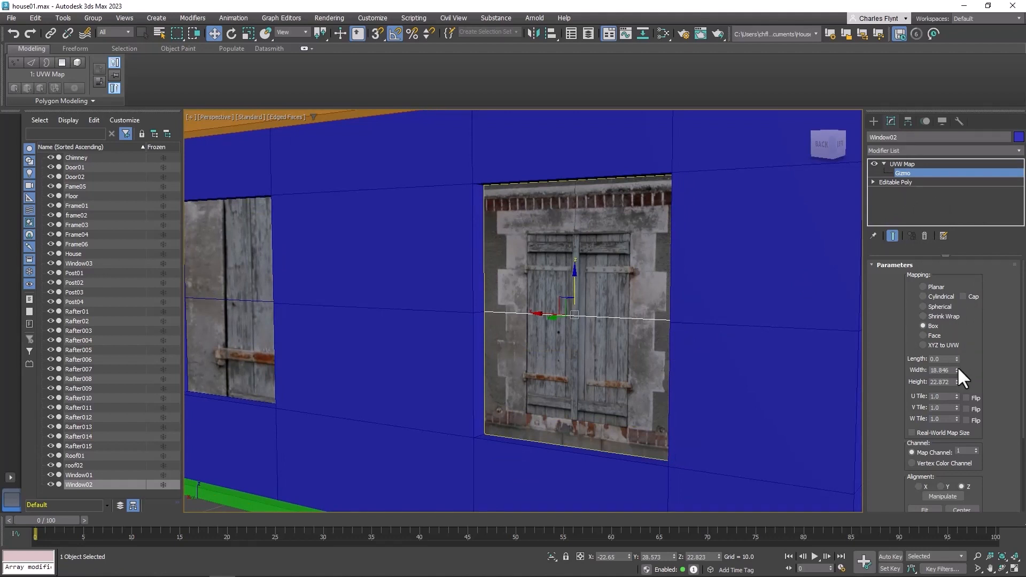
left_click_drag(956, 368, 967, 294)
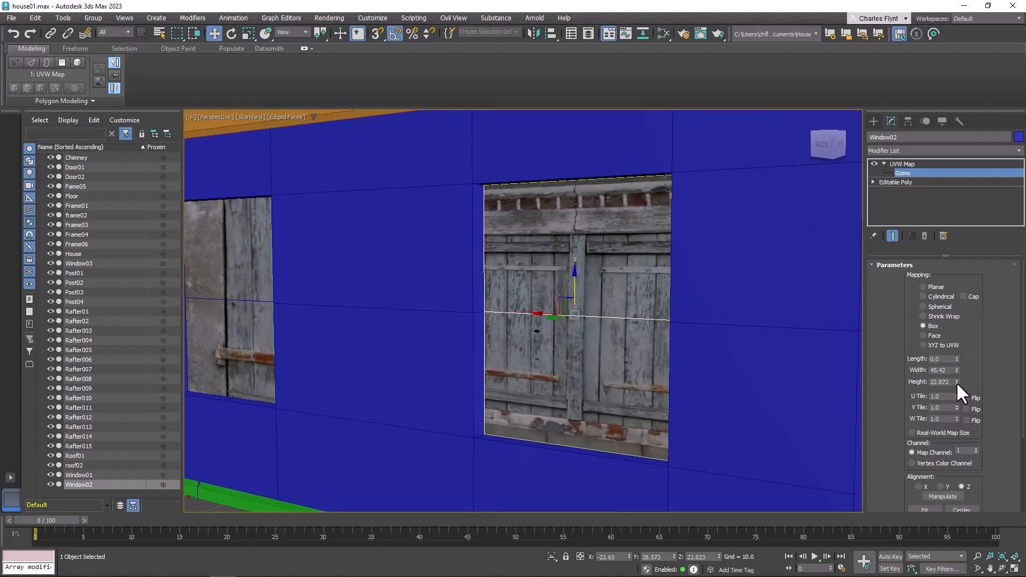
left_click_drag(956, 382, 964, 346)
left_click_drag(575, 264, 577, 259)
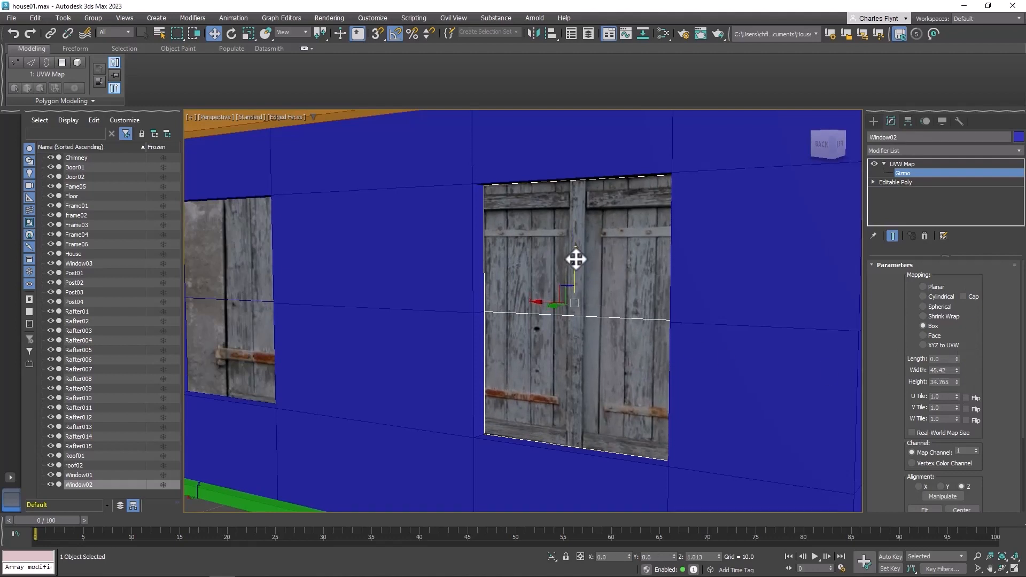
left_click_drag(540, 297, 487, 274)
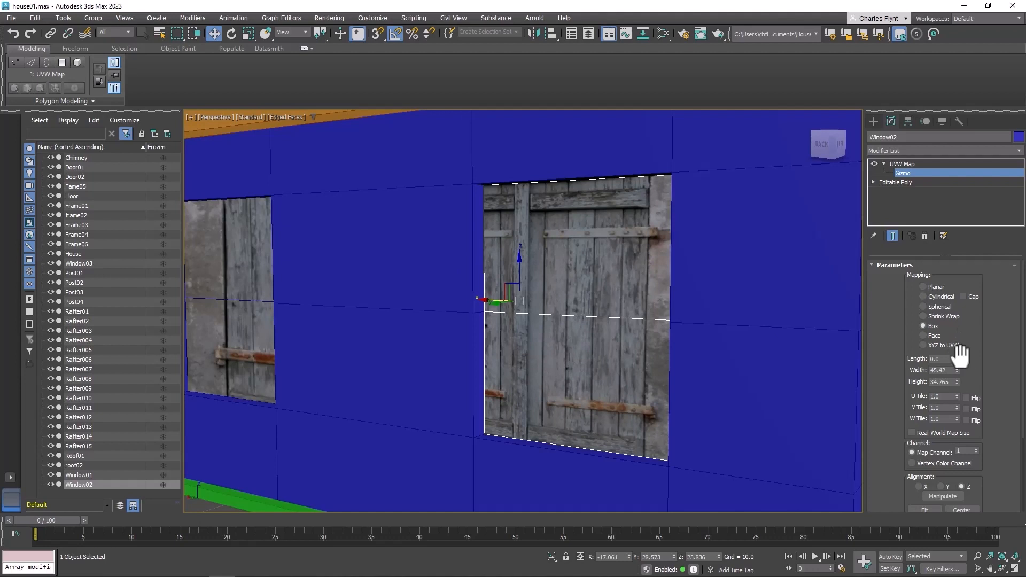
left_click_drag(495, 300, 542, 299)
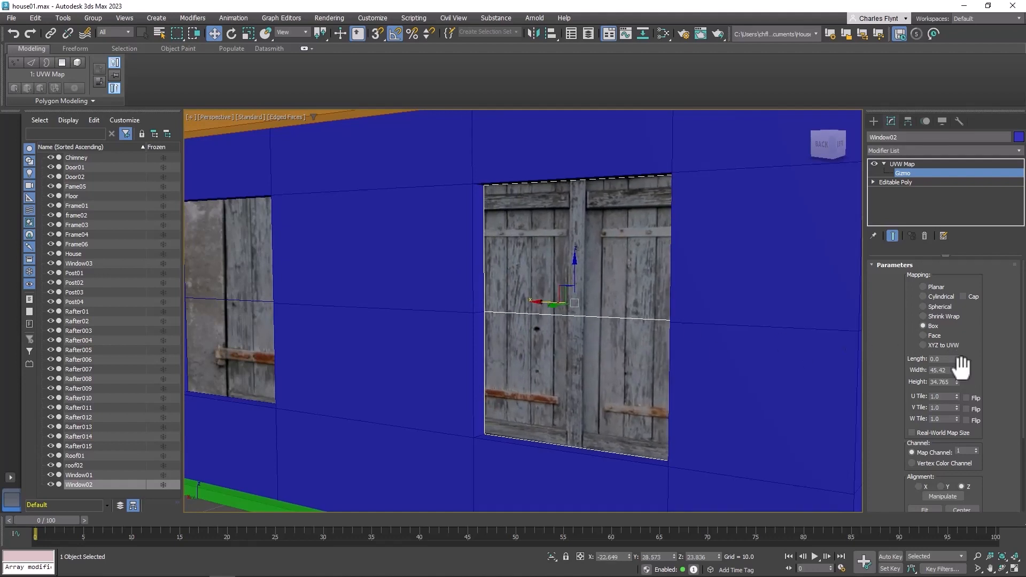
left_click_drag(956, 370, 960, 384)
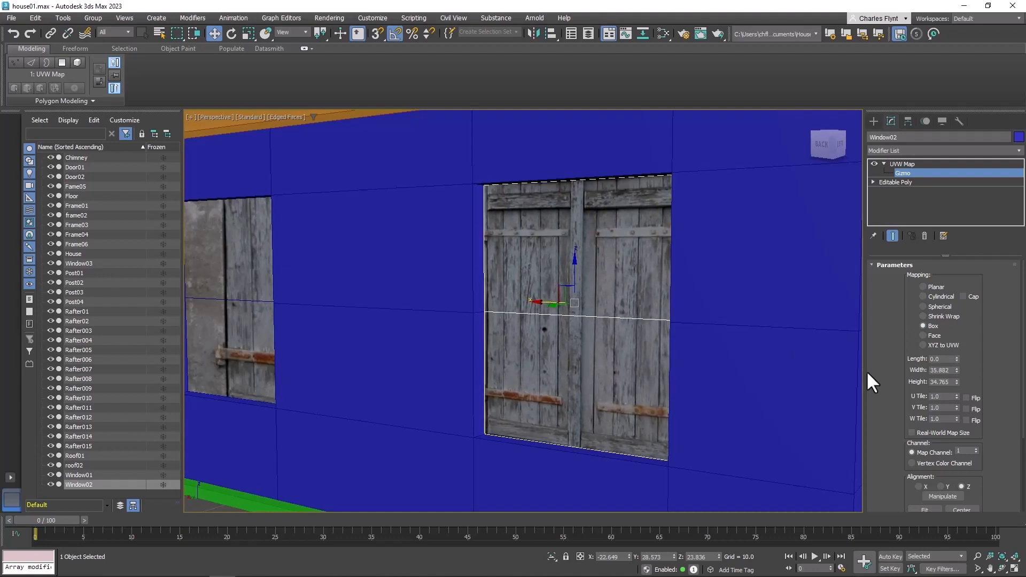
mouse_move(575, 264)
left_mouse_down()
mouse_move(586, 206)
mouse_move(589, 270)
mouse_move(590, 253)
left_mouse_up()
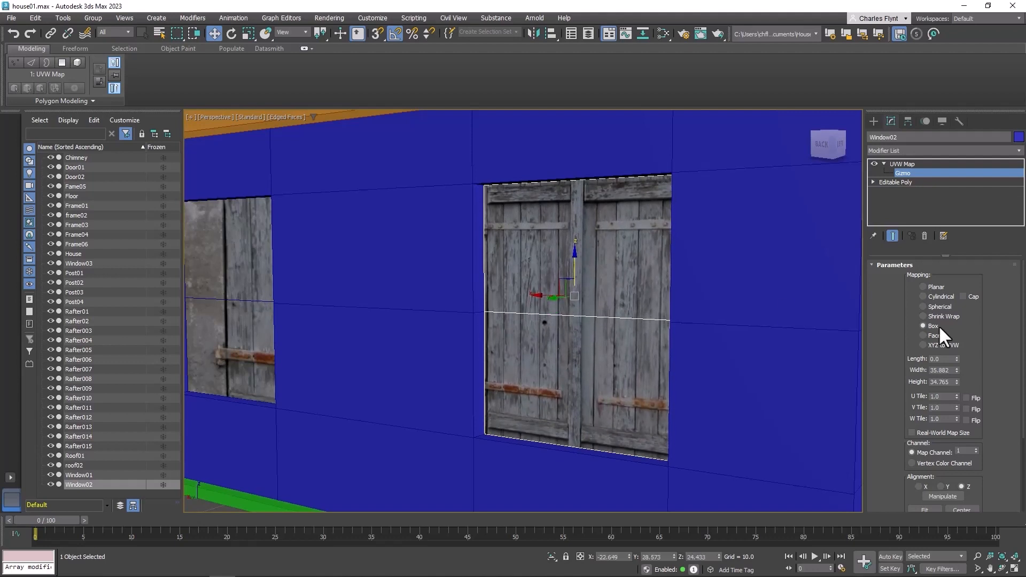
left_click_drag(957, 381, 940, 385)
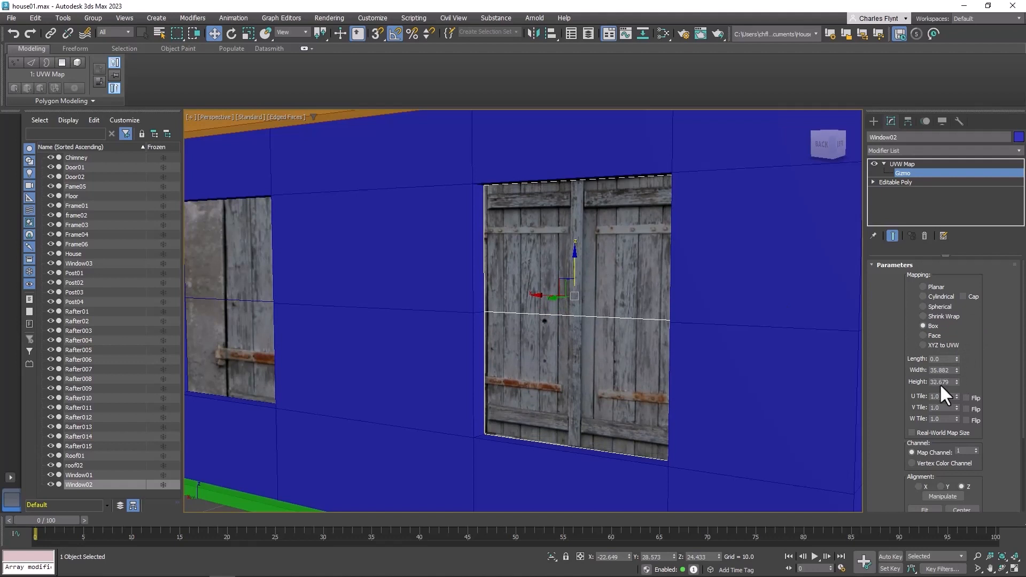
left_click_drag(570, 252, 577, 262)
middle_click_drag(487, 324, 710, 351)
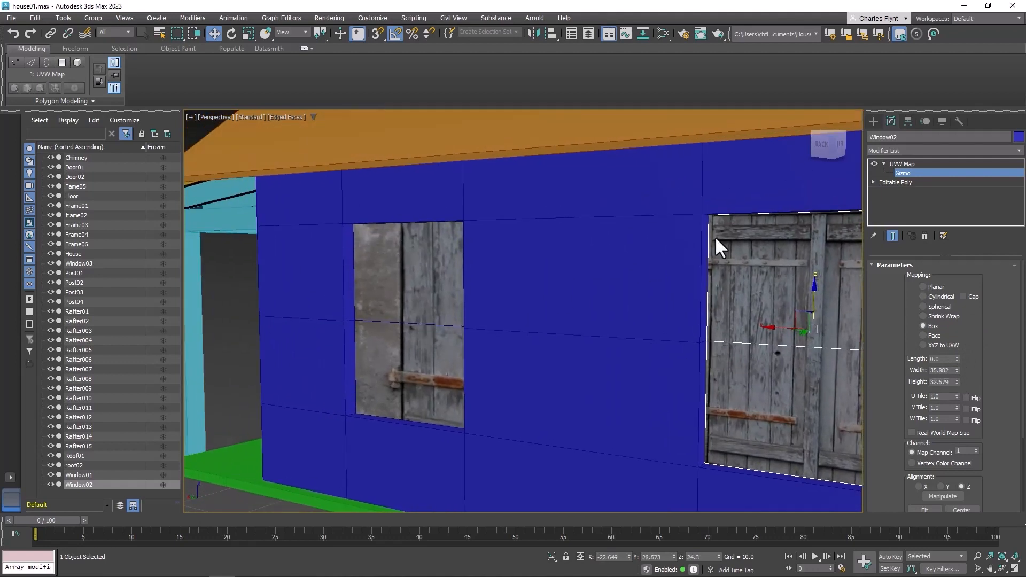
left_click(905, 163)
Add a UVW Map modifier with Box mapping to the left-hand window object, Window03
left_click(398, 302)
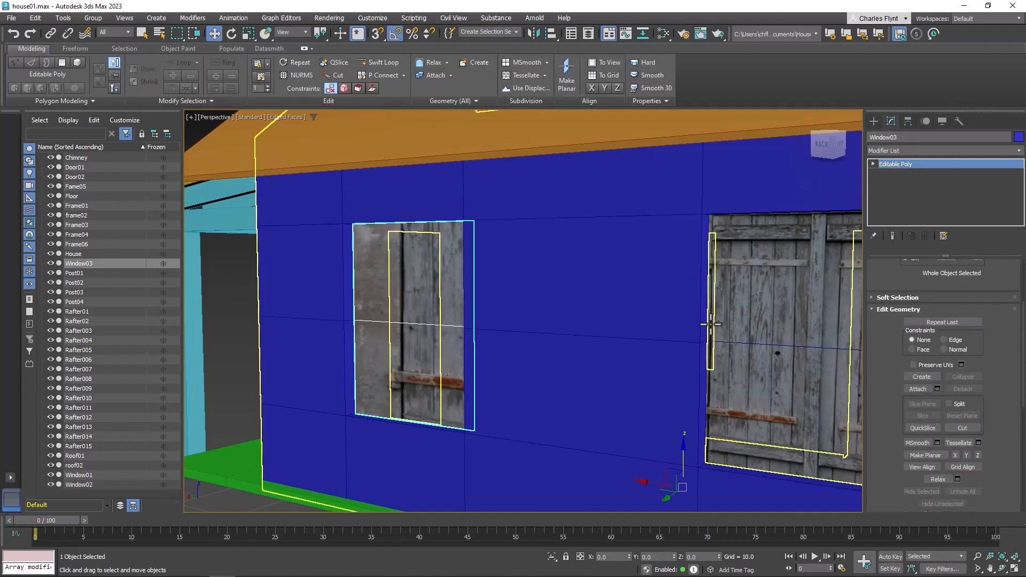
middle_click_drag(710, 324, 687, 317)
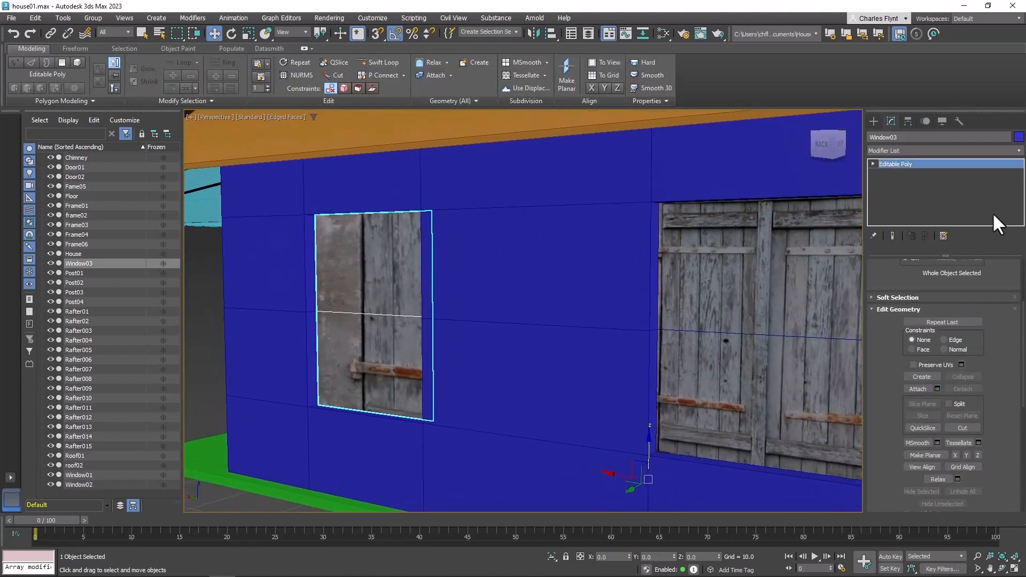
left_click(944, 150)
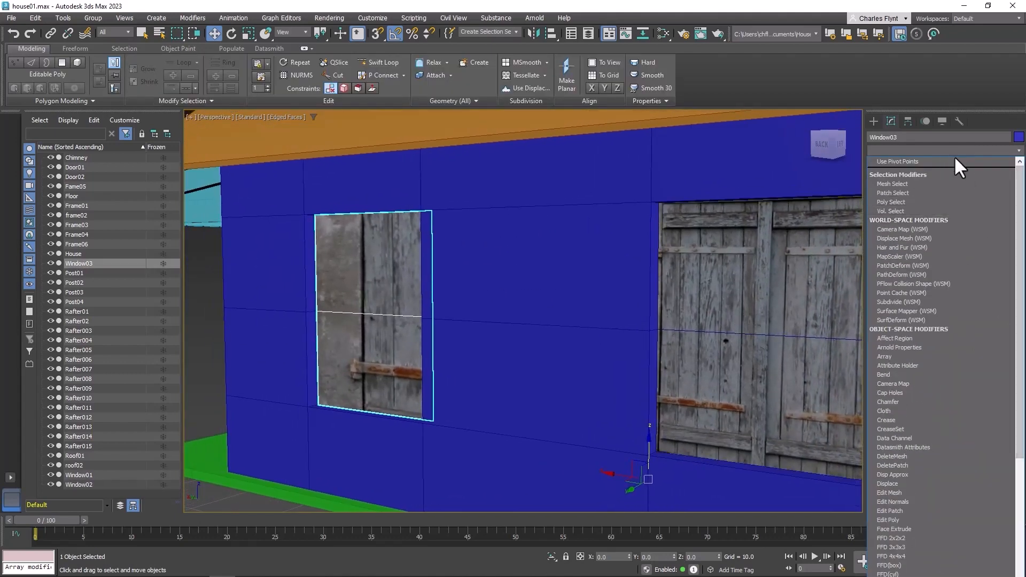
left_click(952, 150)
left_click(952, 150)
left_click_drag(1018, 46, 1023, 131)
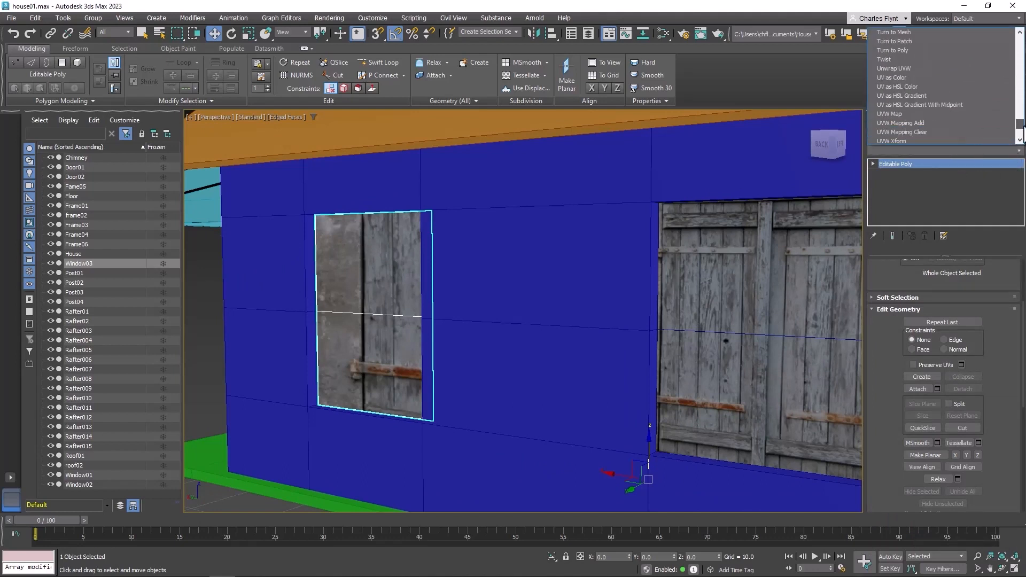
left_click(940, 42)
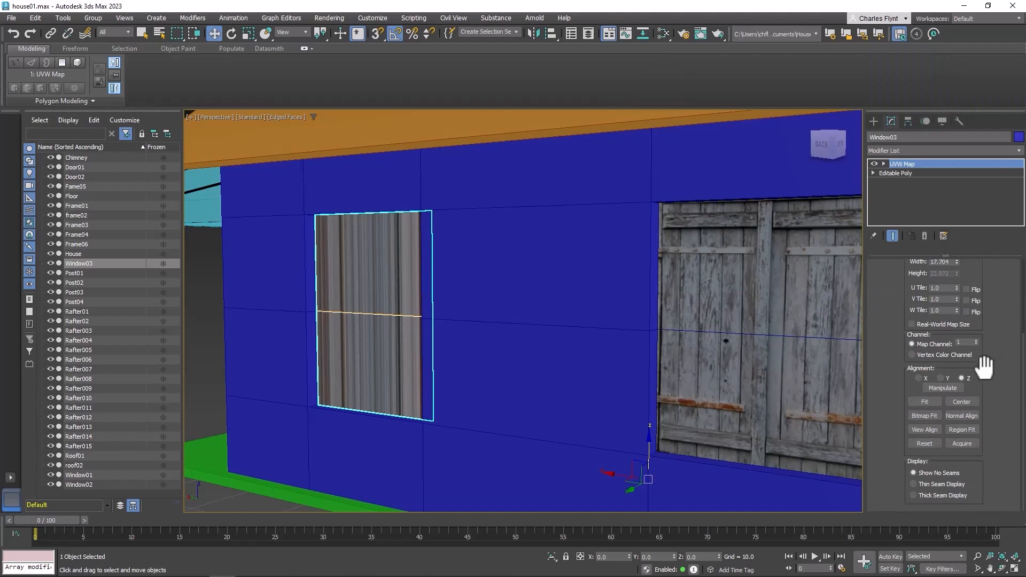
scroll(983, 367, "up", 3)
left_click(924, 326)
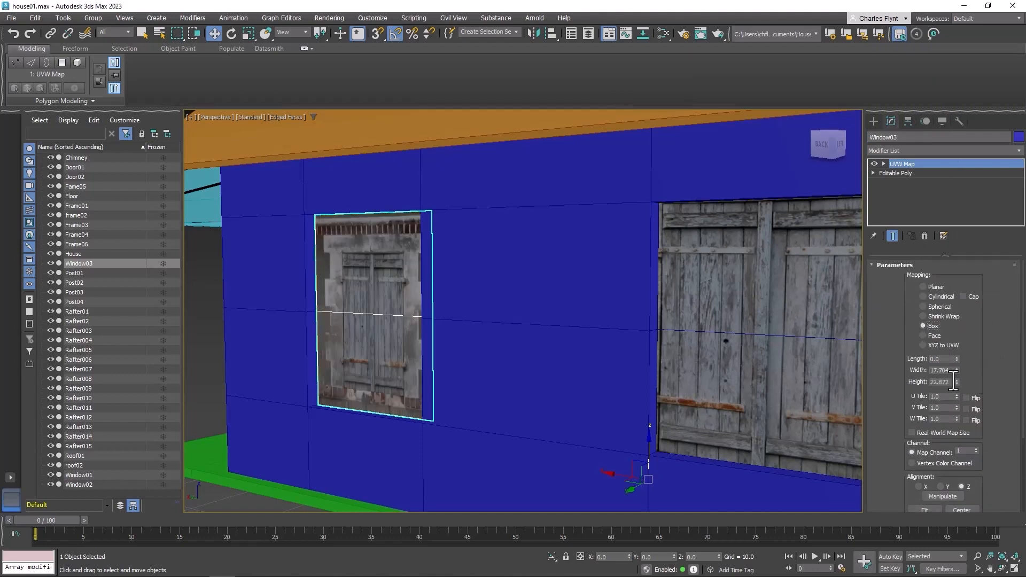
Resize the Window03 UVW gizmo to width about 36.7 and height about 31.8 and move it over the window
left_click(902, 173)
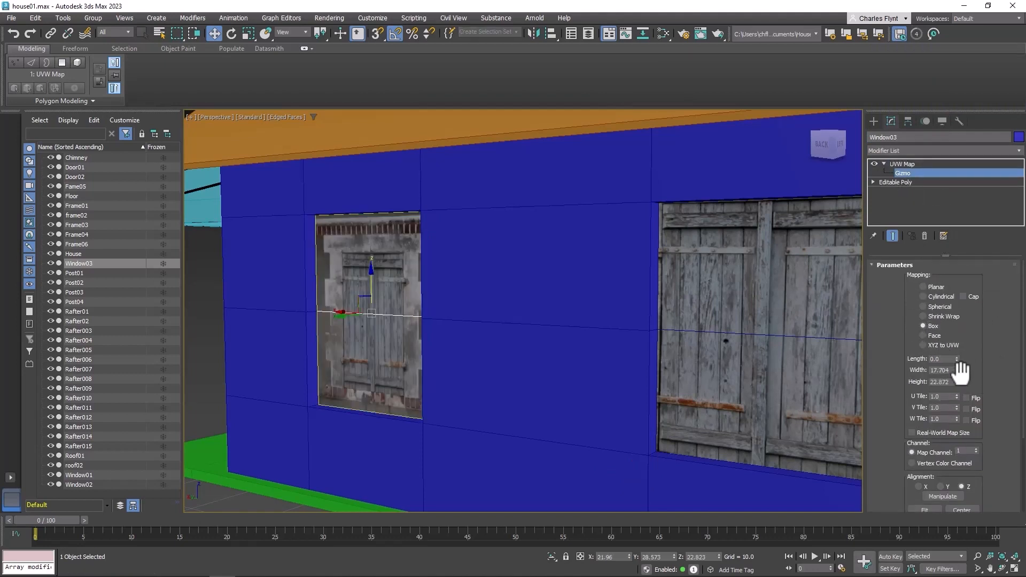
left_click_drag(956, 370, 965, 322)
left_click_drag(957, 381, 973, 362)
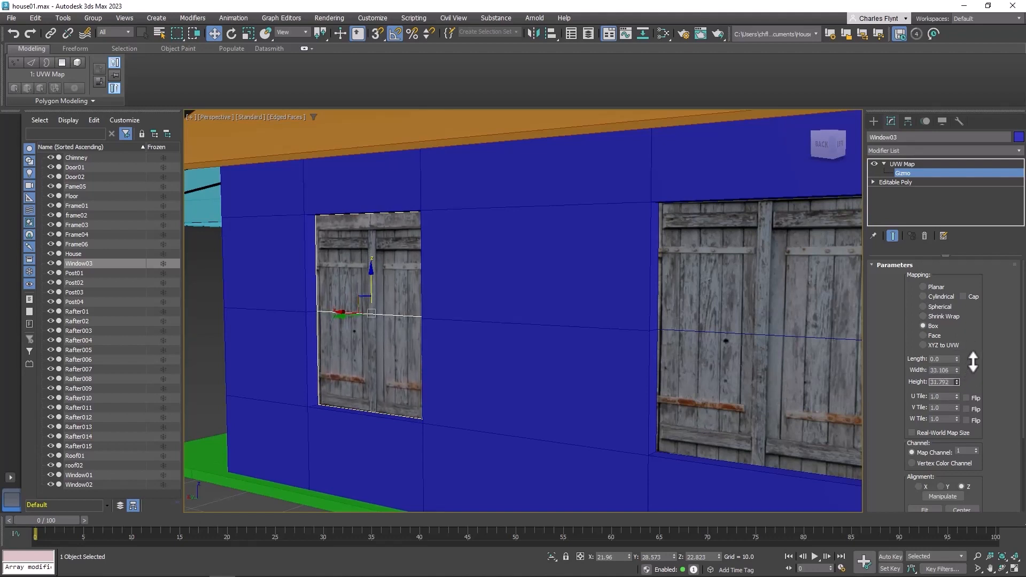
left_click_drag(374, 280, 376, 271)
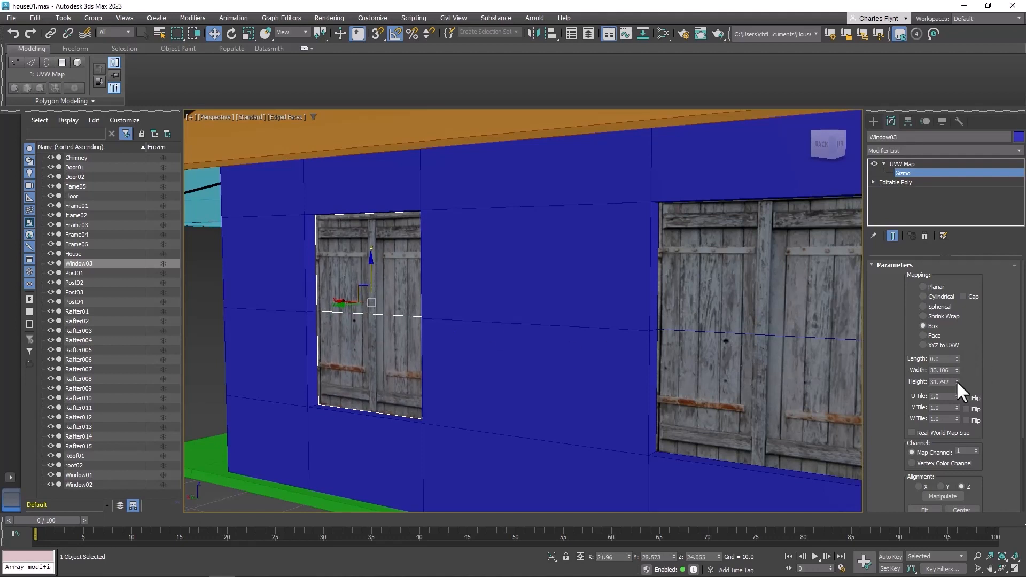
left_click_drag(956, 371, 959, 368)
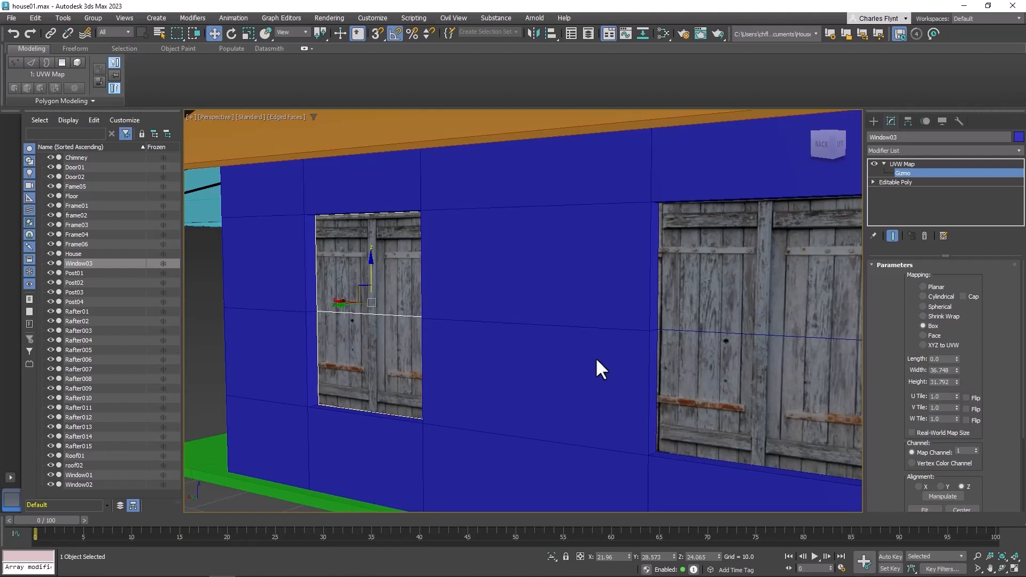
middle_click_drag(545, 401, 574, 398, "alt")
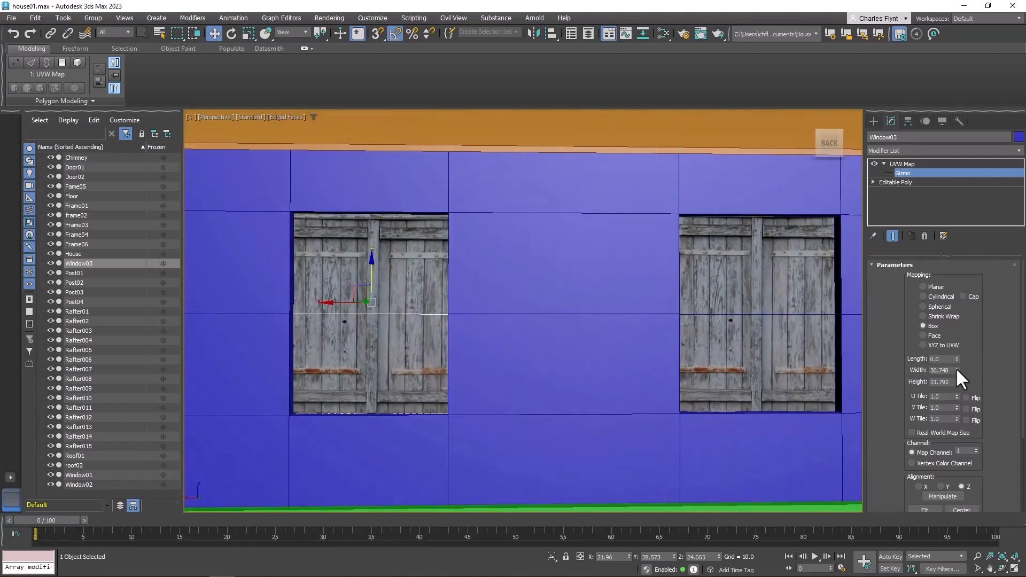
Widen and shift the Window03 gizmo, and undo those three changes
left_click_drag(956, 369, 960, 343)
left_click_drag(334, 303, 383, 303)
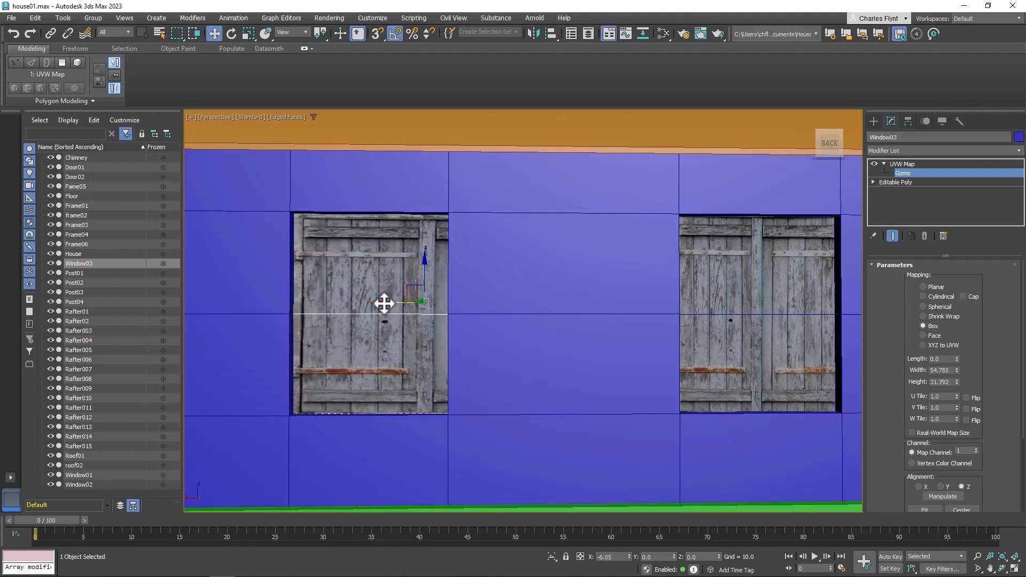
left_click_drag(957, 368, 958, 357)
left_click_drag(395, 304, 448, 274)
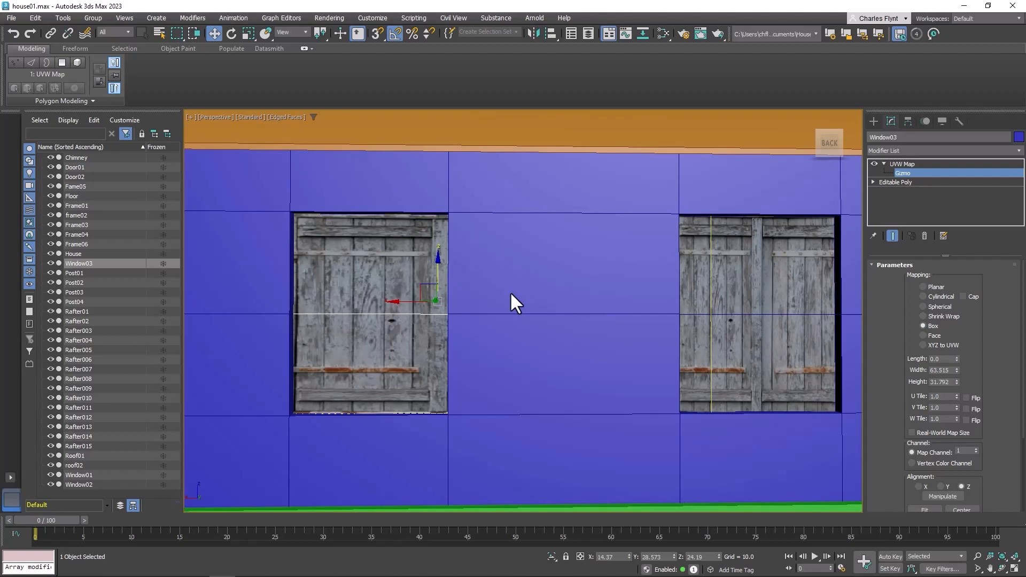
key("ctrl+z")
key("ctrl+z")
key("ctrl+z")
key("ctrl+z")
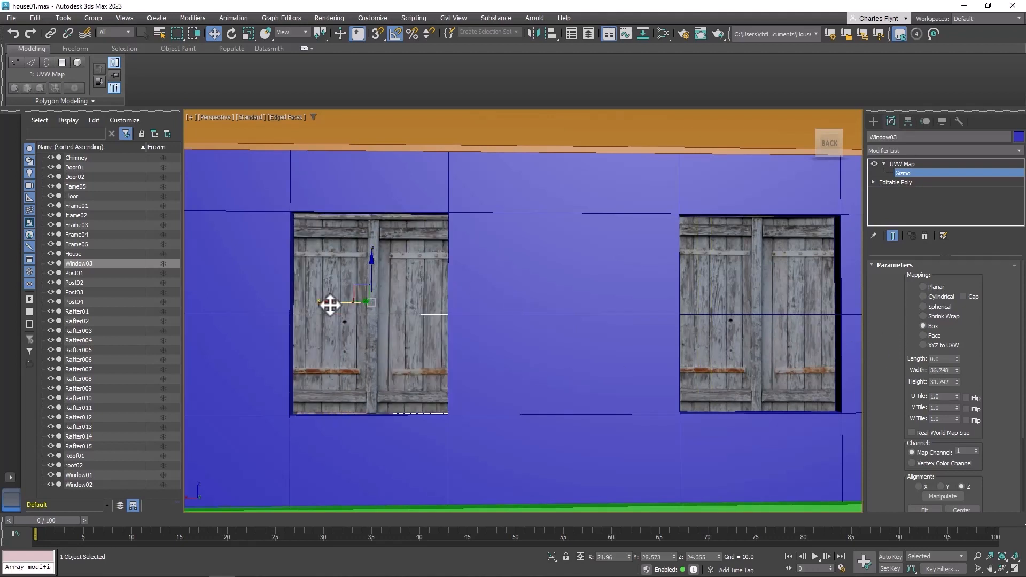
Set the Window03 gizmo width to about 32.7 and nudge it into place
mouse_move(330, 305)
left_mouse_down()
mouse_move(346, 303)
mouse_move(305, 302)
mouse_move(325, 305)
left_mouse_up()
left_click_drag(956, 370, 956, 382)
left_click_drag(330, 303, 332, 300)
scroll(614, 370, "up", 5)
scroll(614, 371, "down", 8)
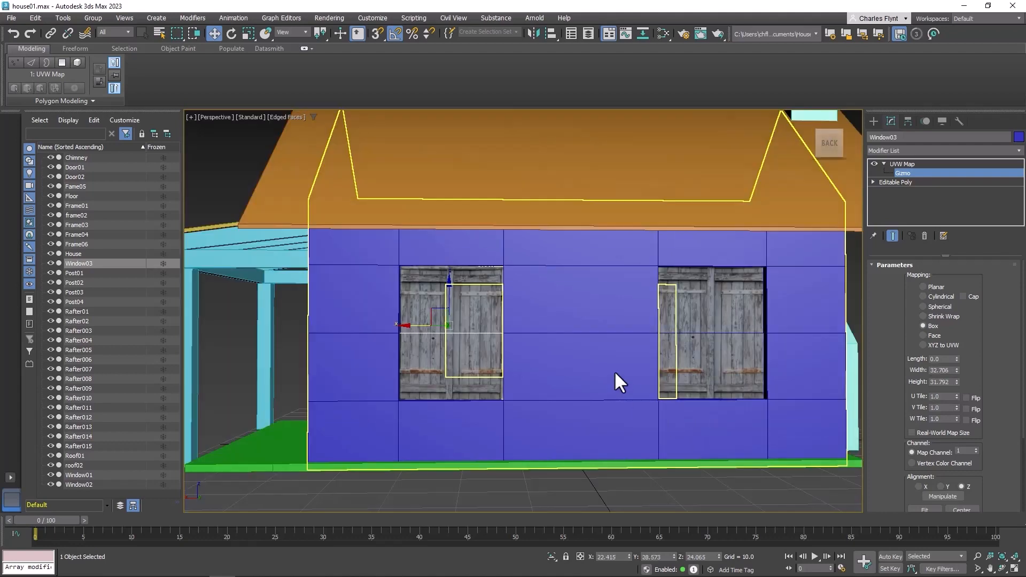
middle_click_drag(643, 364, 569, 376, "alt")
middle_click_drag(569, 376, 403, 377)
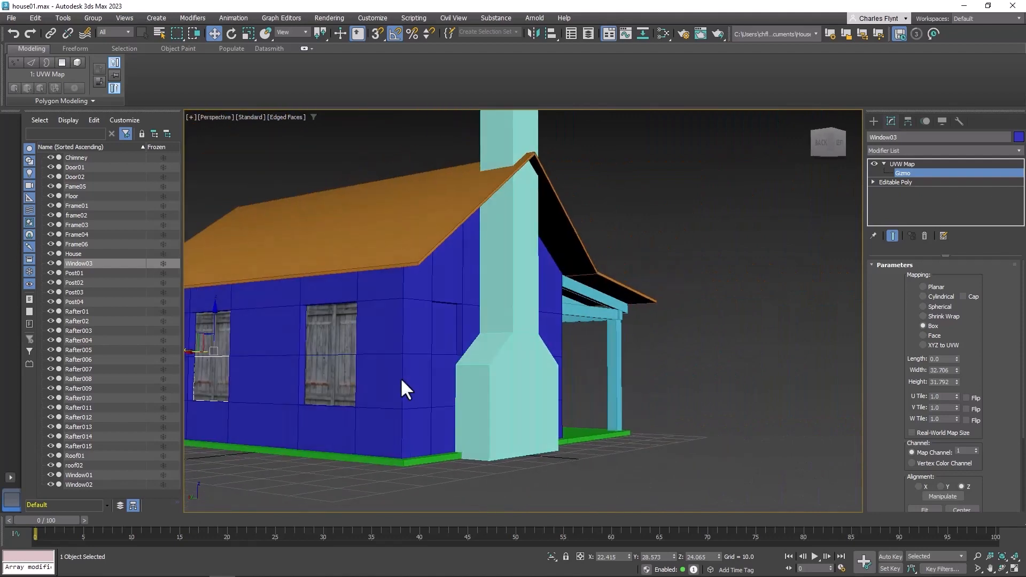
Select the narrow wall polygon beside the chimney on the House object
left_click(891, 172)
left_click(460, 298)
scroll(460, 328, "up", 6)
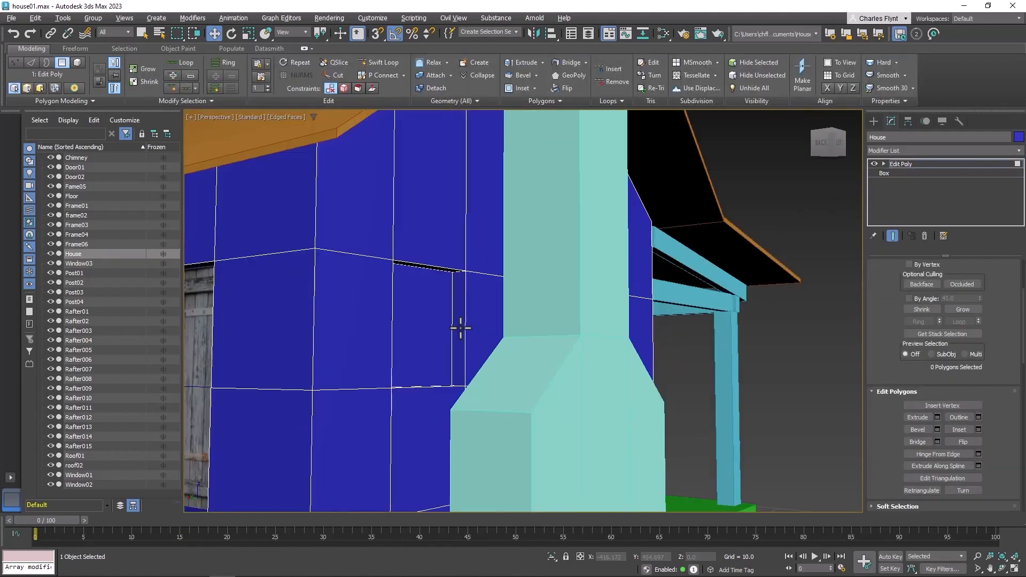
left_click(445, 330)
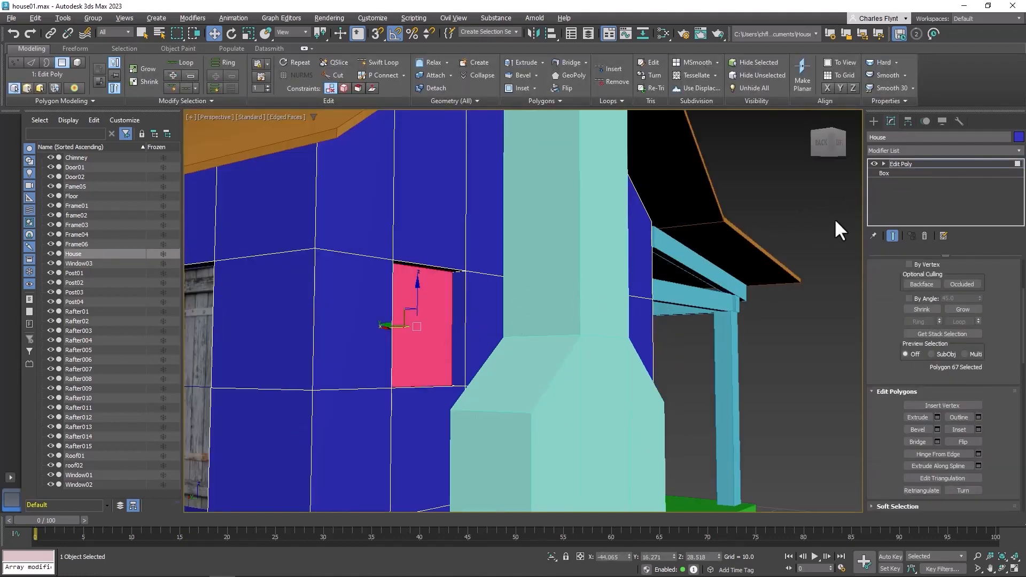
scroll(1003, 411, "down", 5)
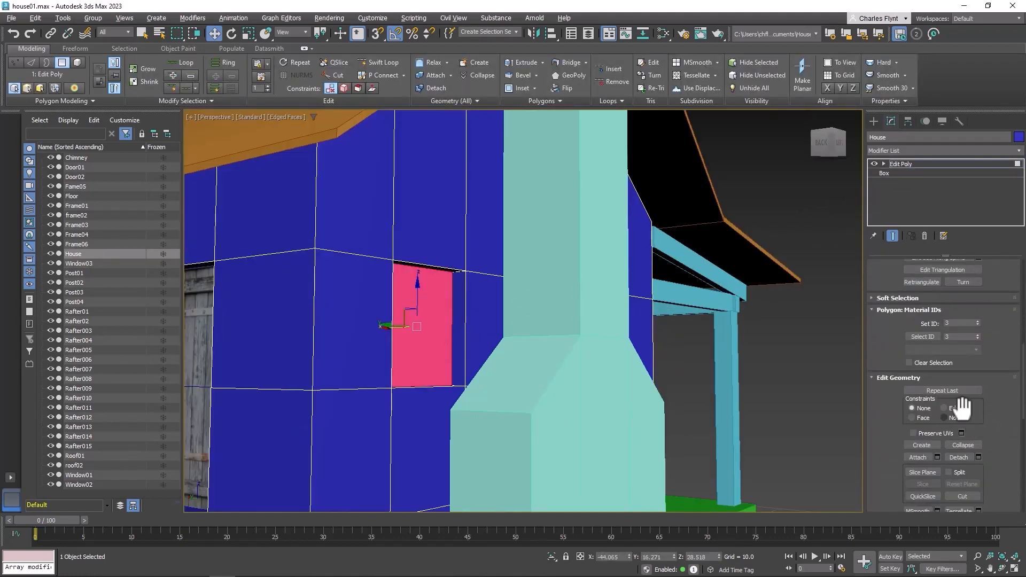
Detach the selected wall polygon as a separate object and rename it Window04
left_click(956, 457)
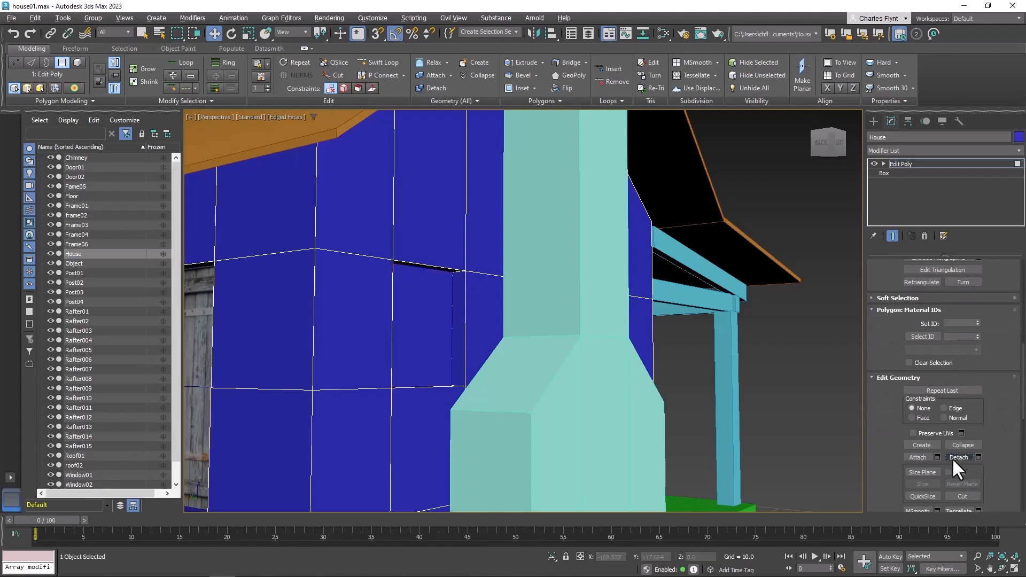
left_click(75, 263)
type("Window")
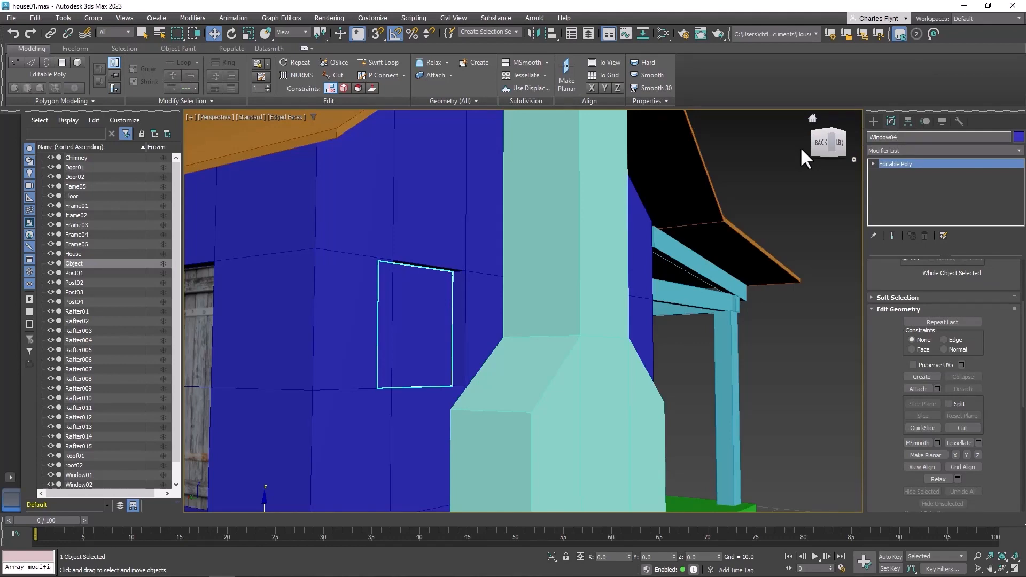
type("04")
key("Return")
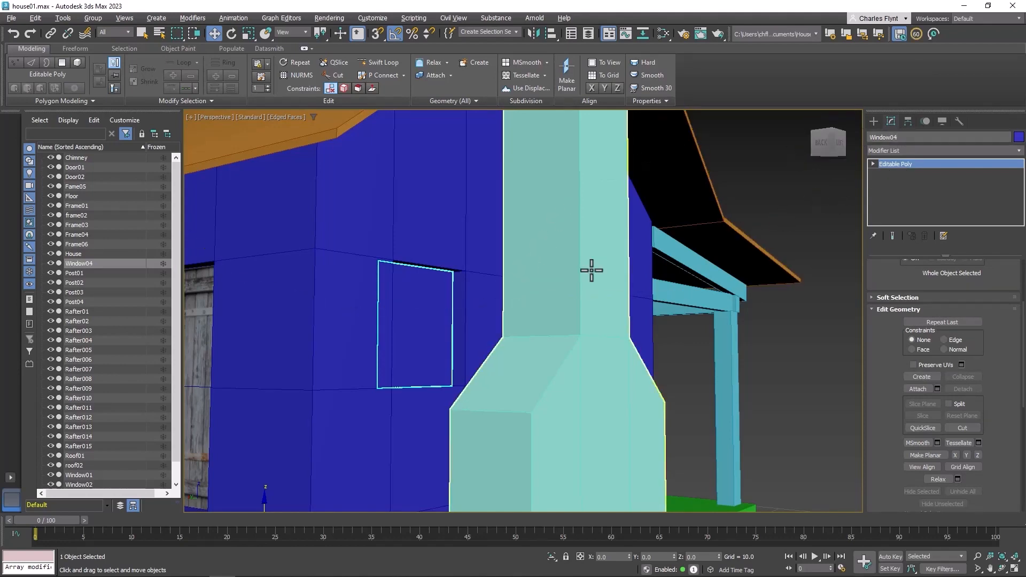
Open the Slate Material Editor and create a new Physical Material named Window03
left_click(662, 33)
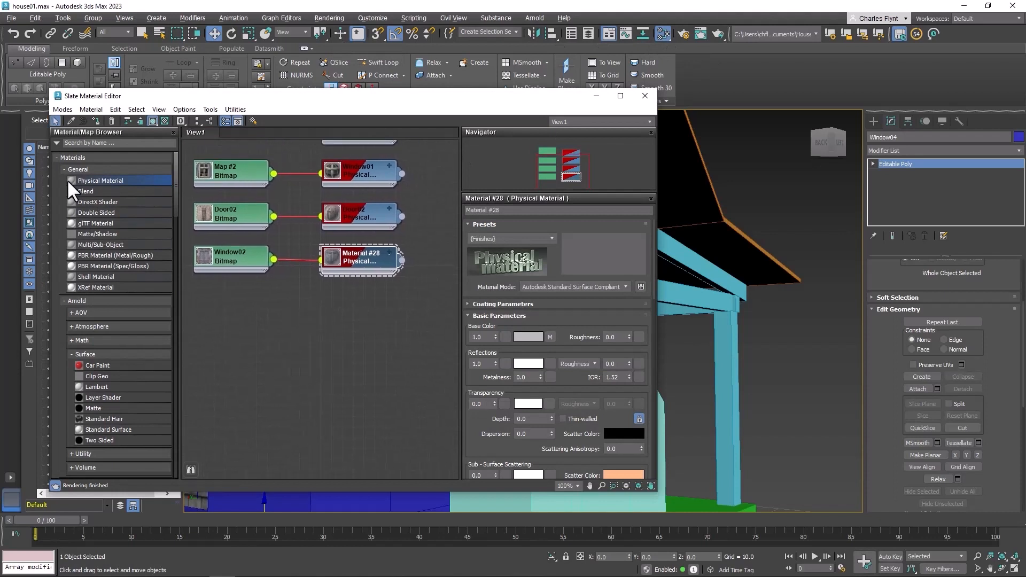
left_click_drag(353, 288, 370, 303)
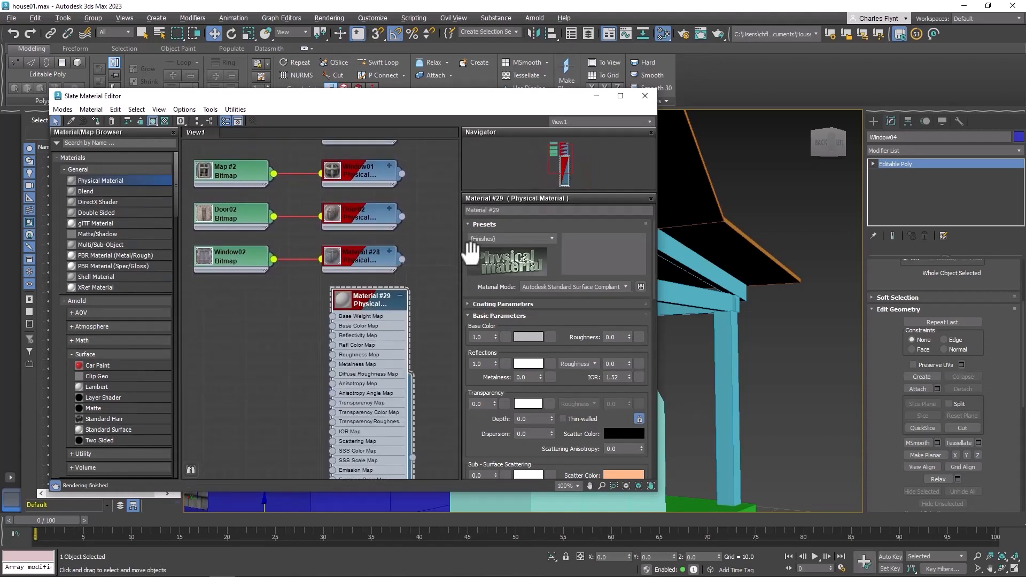
left_click(507, 212)
type("Window03")
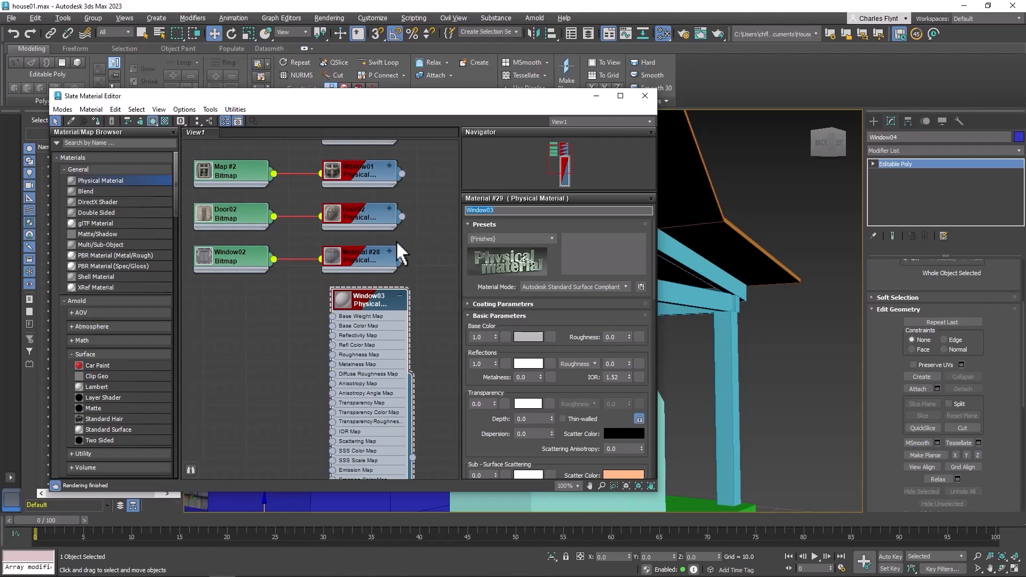
Connect a Bitmap to the Window03 material's base color using the art-kppg old-town-window image
left_click_drag(332, 326, 258, 300)
mouse_move(281, 316)
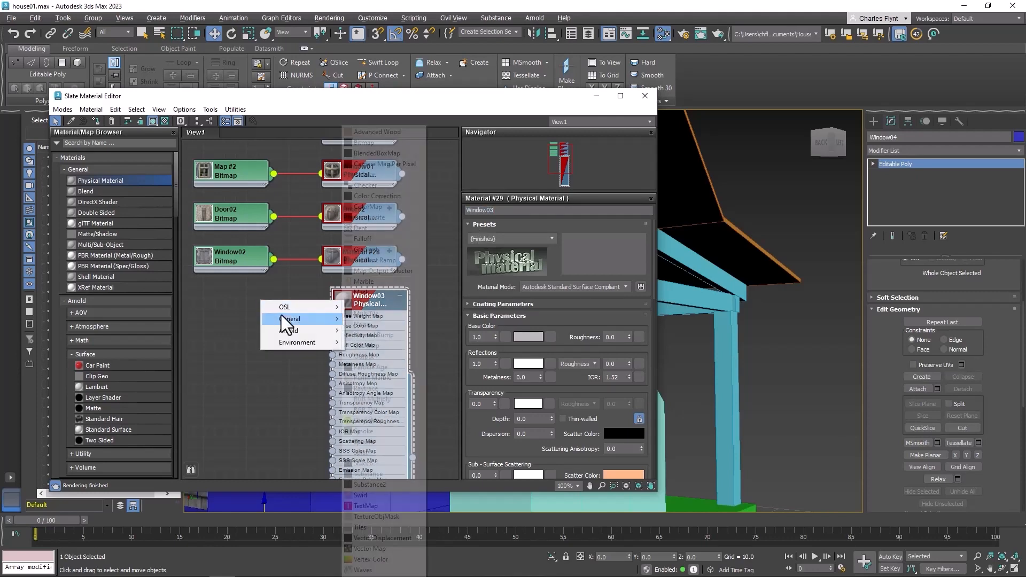
left_click(367, 143)
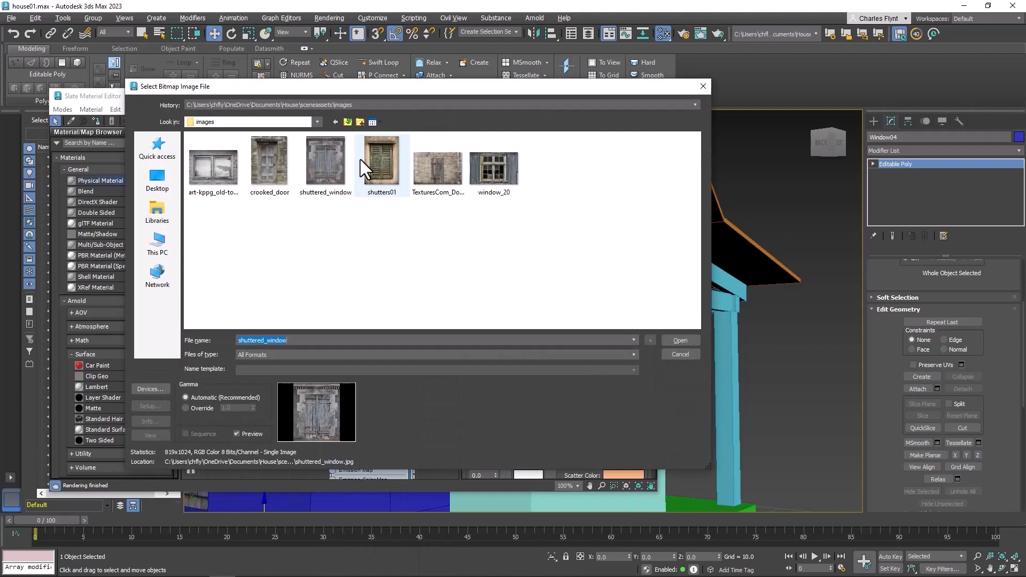
left_click(229, 170)
left_click(673, 338)
Assign the Window03 material to the Window04 object and collapse the material's node
left_click_drag(283, 307, 241, 307)
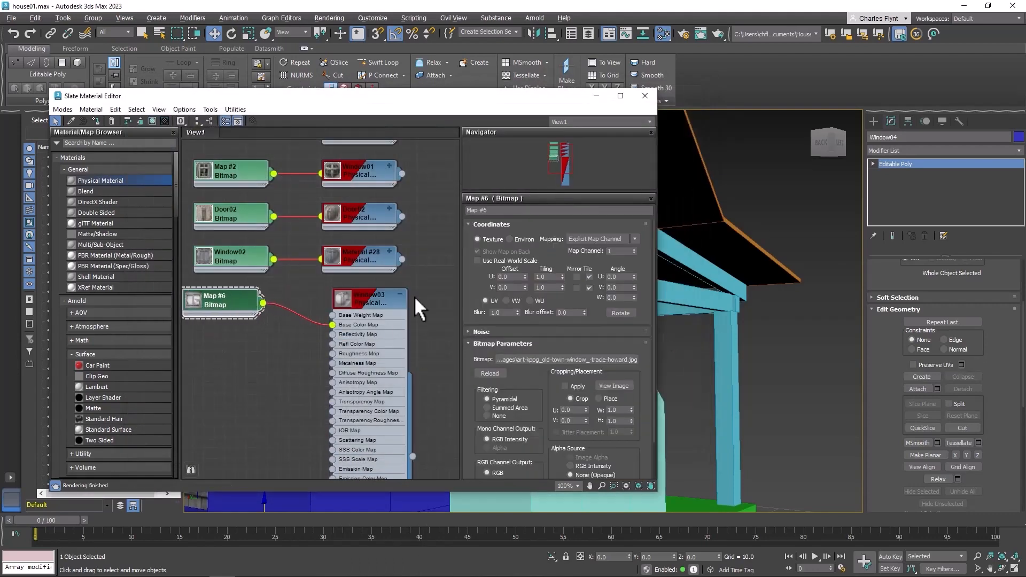
middle_click_drag(733, 332, 892, 328)
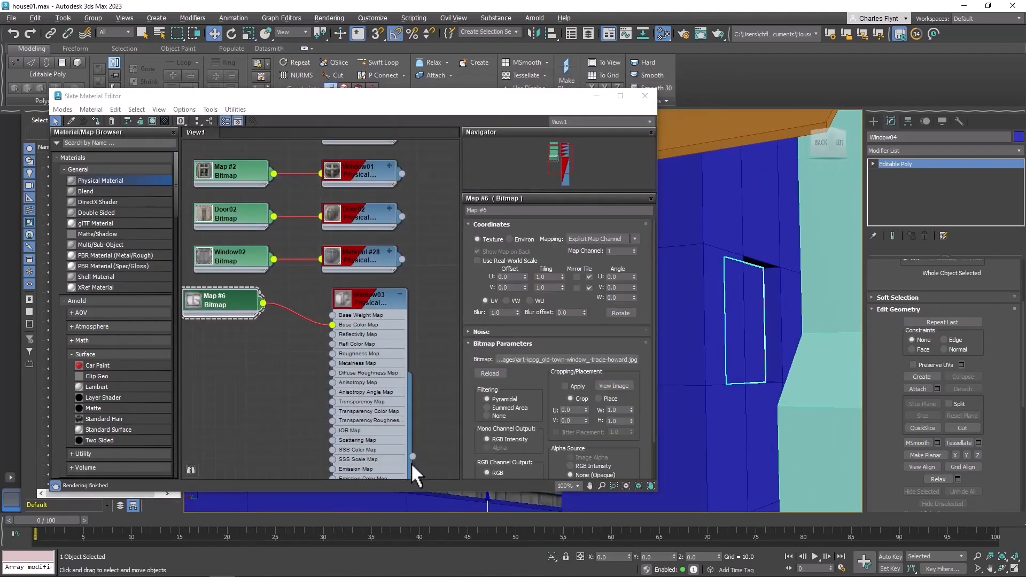
left_click_drag(412, 456, 731, 382)
middle_click_drag(731, 382, 691, 385, "alt")
double_click(375, 297)
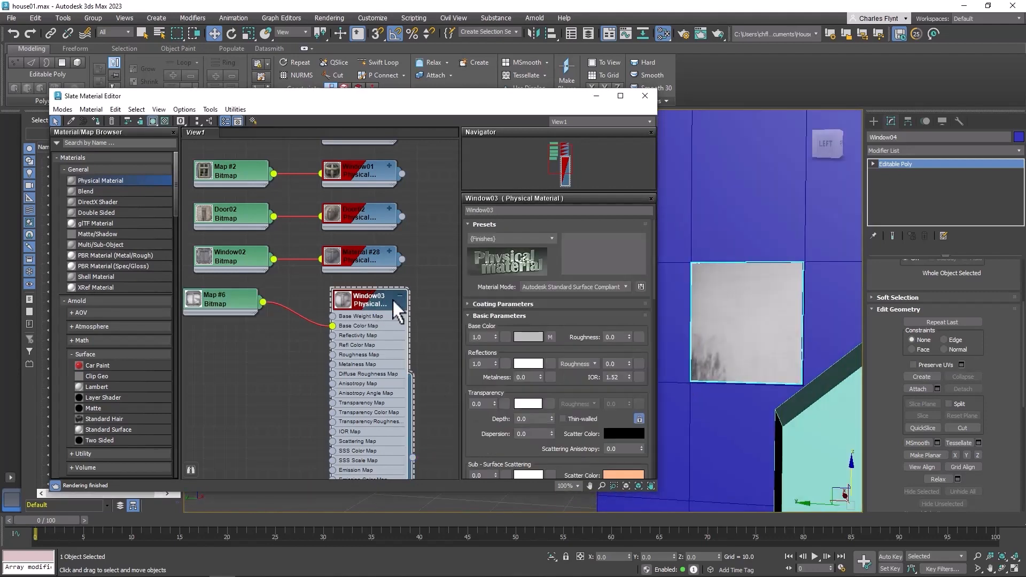
left_click(400, 293)
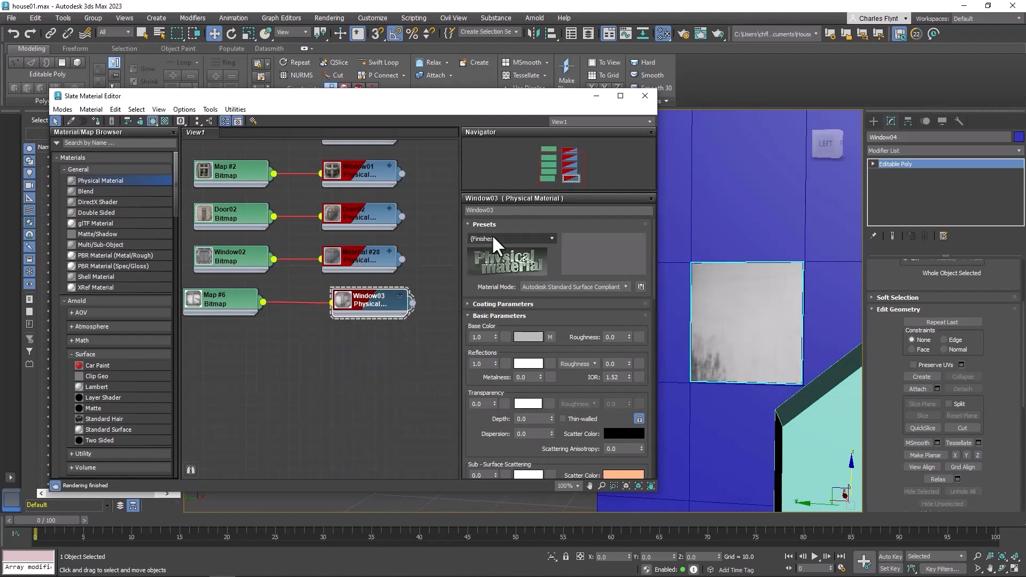
Rename the Material #28 node to Window02 and close the material editor
double_click(353, 261)
left_click(499, 210)
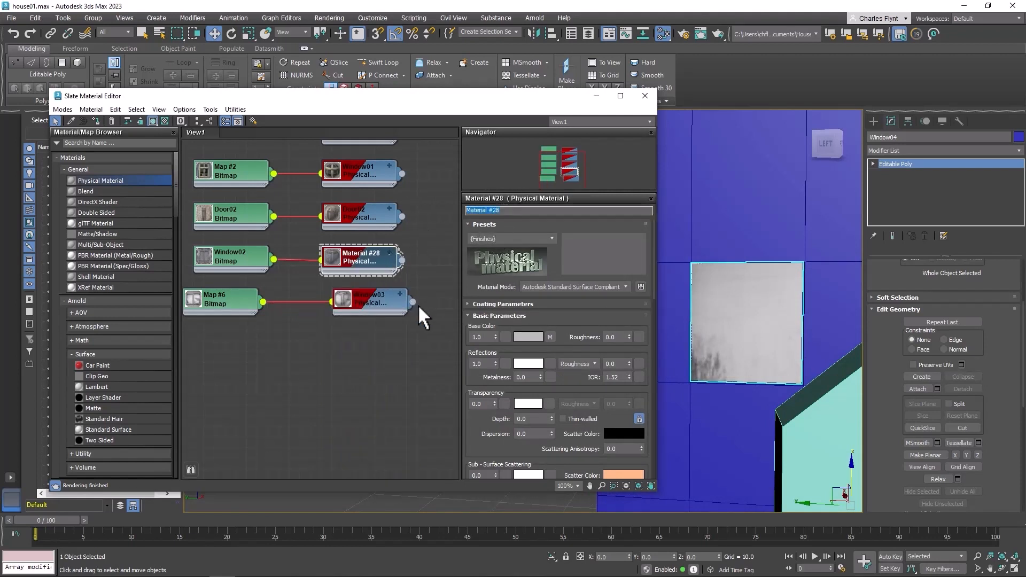
type("Window02")
left_click(373, 378)
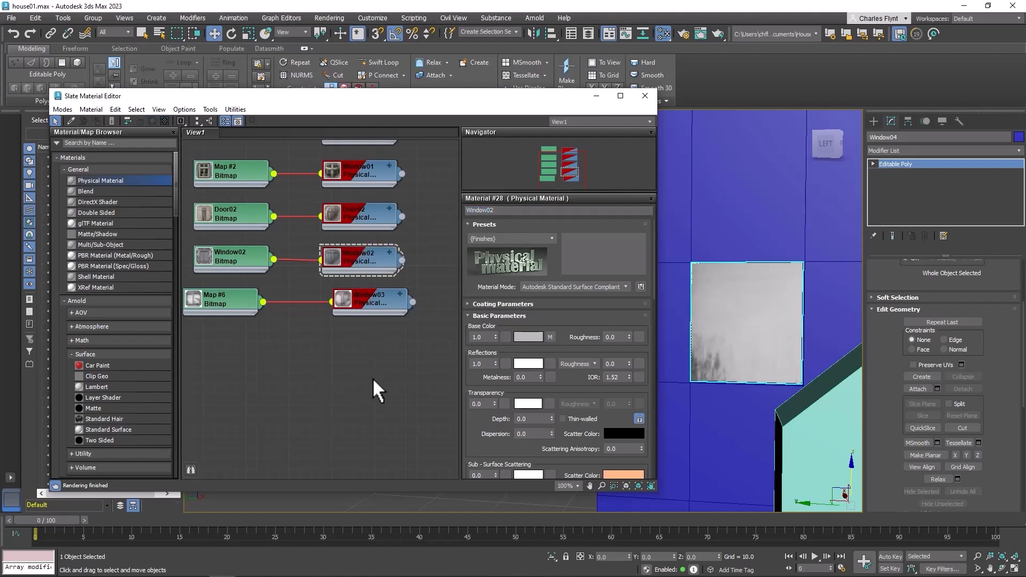
left_click(643, 100)
Add a UVW Map modifier to Window04 and set its mapping to Box
middle_click_drag(719, 291, 476, 287)
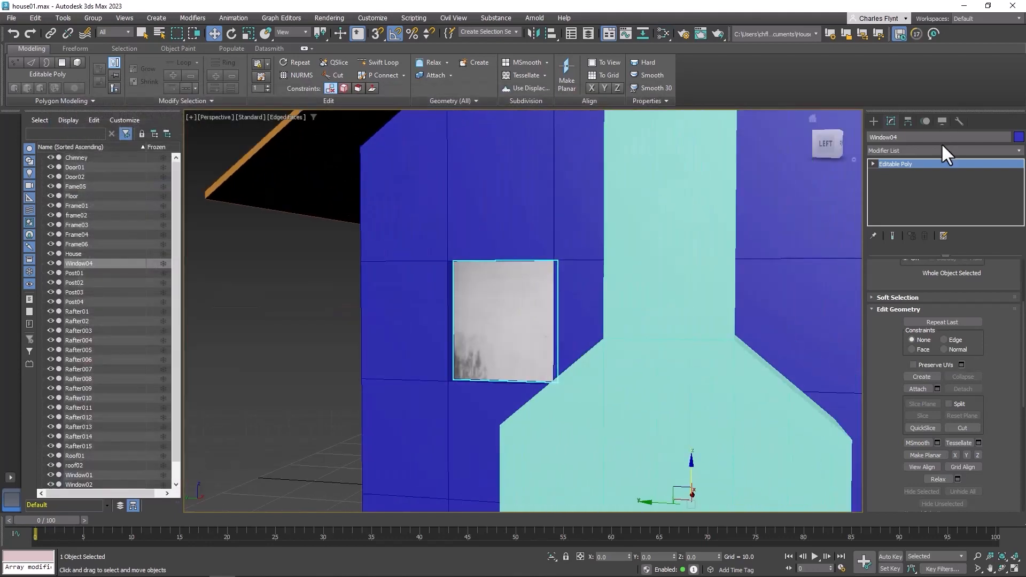
left_click(942, 149)
left_click(942, 149)
left_click(942, 149)
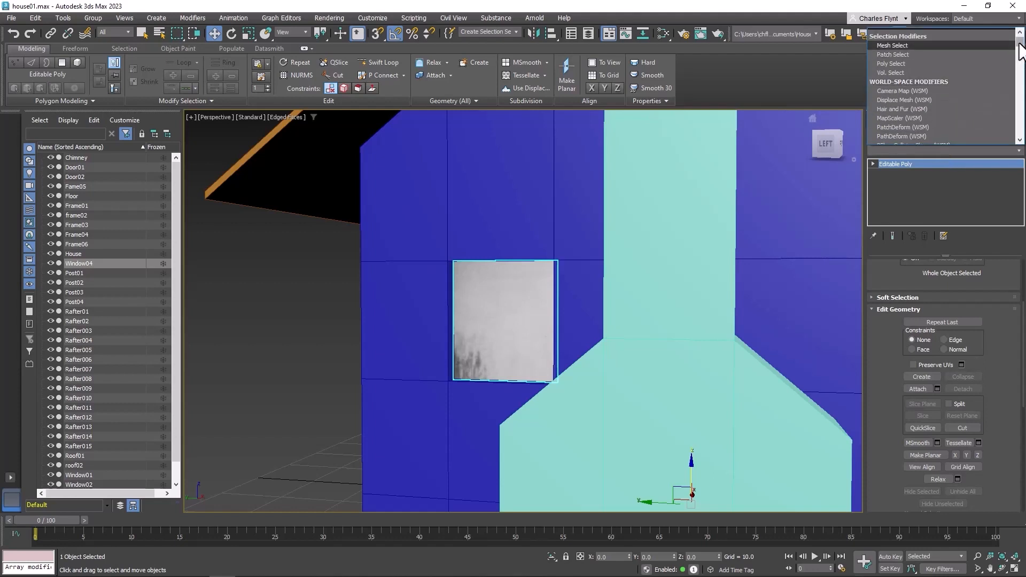
left_click_drag(1019, 45, 1018, 140)
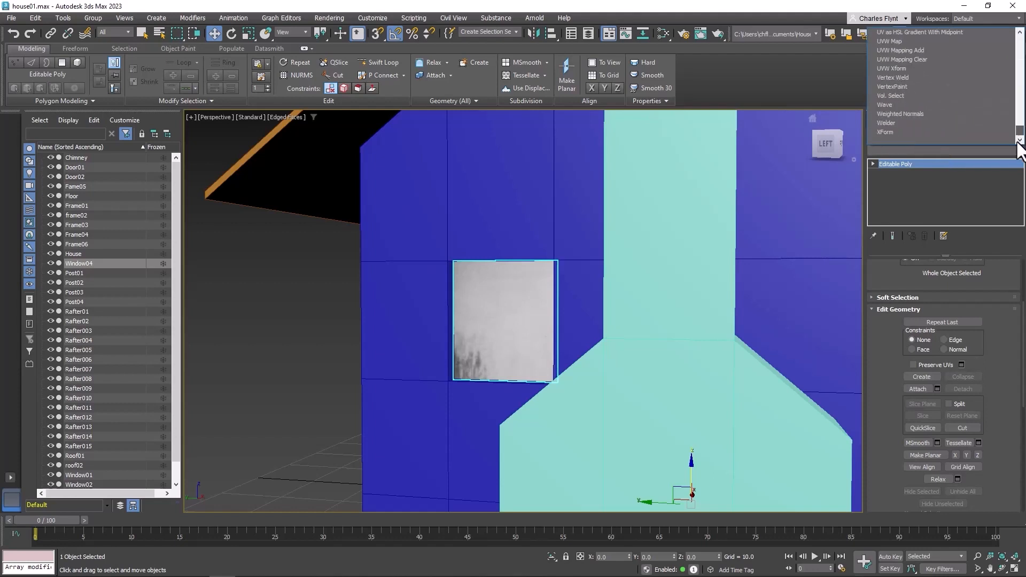
left_click(941, 41)
scroll(989, 361, "up", 4)
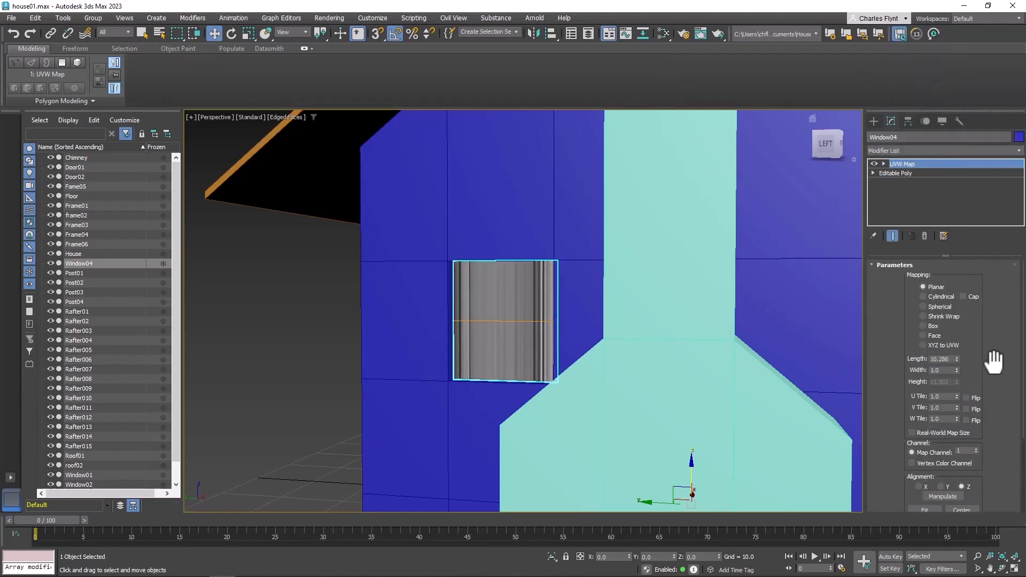
left_click(928, 326)
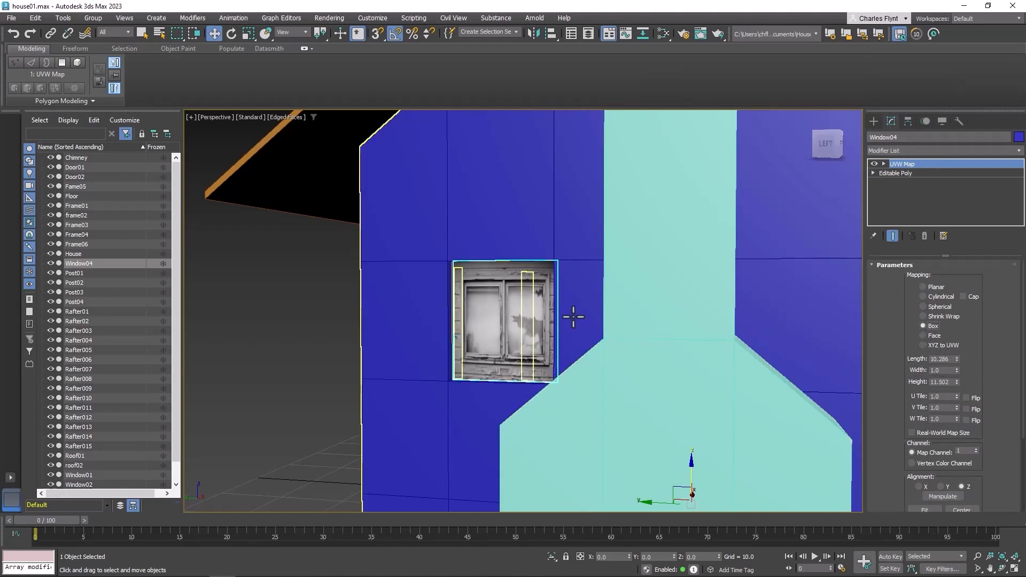
Resize the UVW gizmo to length about 12.65, width about 1.22 and height about 16.1
mouse_move(574, 316)
middle_mouse_down()
mouse_move(545, 320)
mouse_move(550, 337)
mouse_move(558, 324)
middle_mouse_up()
scroll(558, 324, "up", 6)
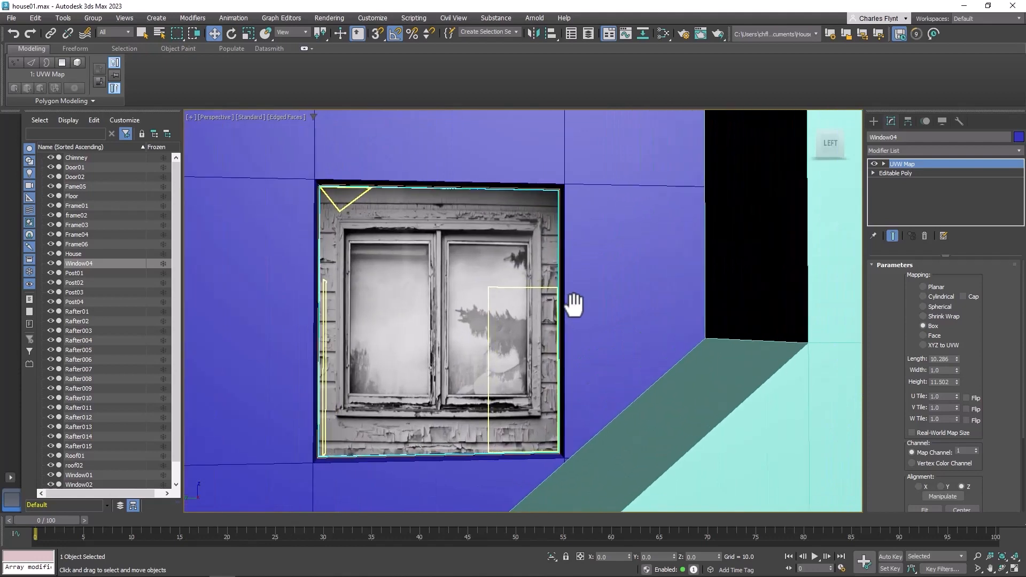
mouse_move(956, 359)
left_mouse_down()
mouse_move(959, 343)
mouse_move(958, 377)
mouse_move(962, 360)
left_mouse_up()
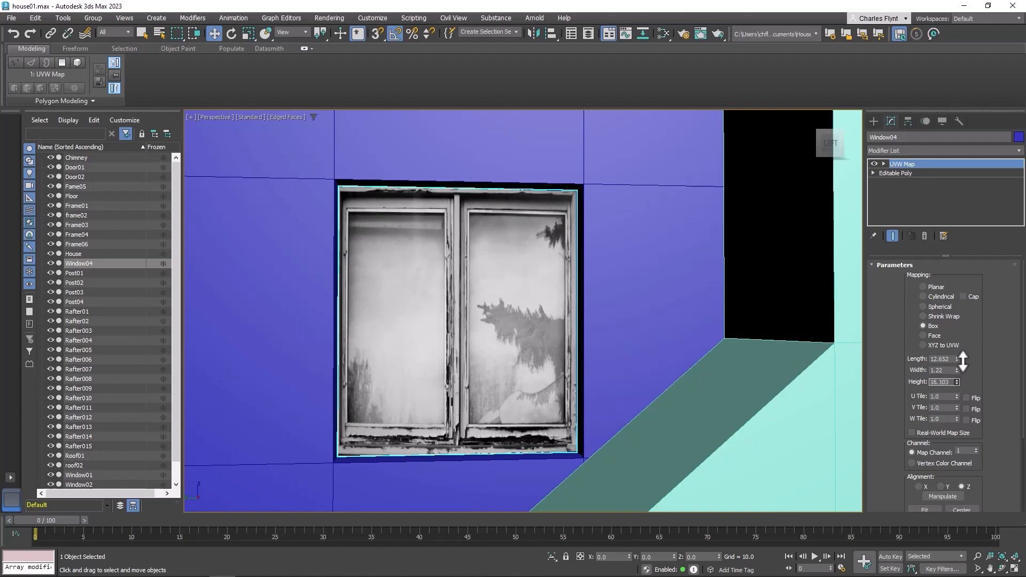
scroll(758, 382, "down", 5)
middle_click_drag(544, 375, 505, 356, "alt")
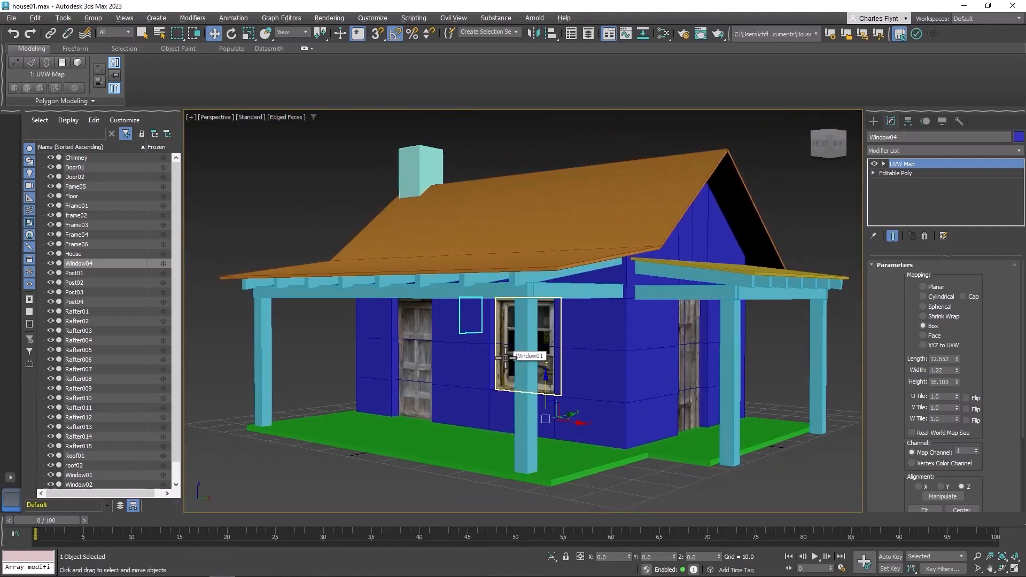